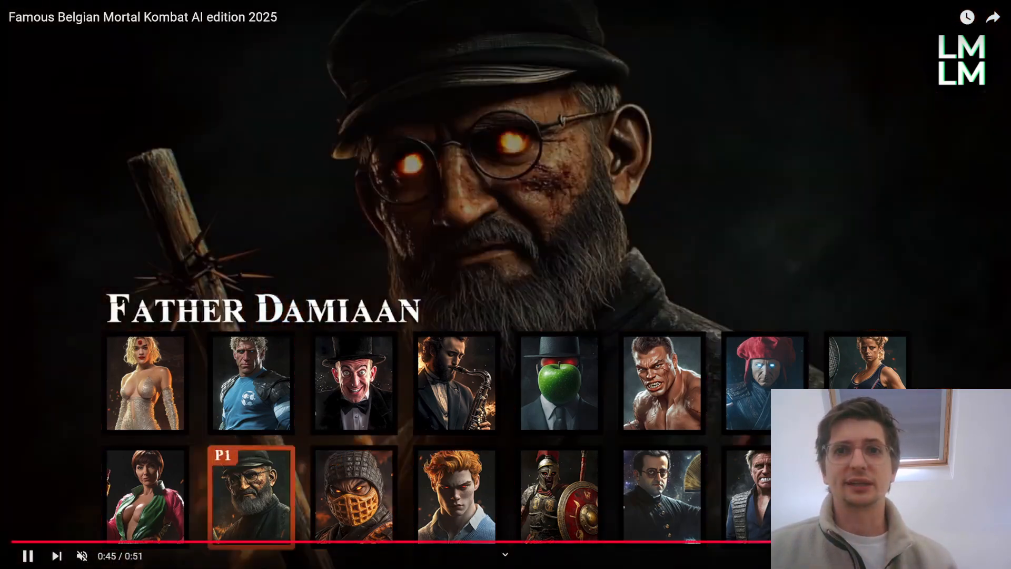
Exit full screen and scrub through the Famous Belgian Mortal Kombat AI edition video's character select screens.
{"action": "double_click", "coordinate": [366, 247]}
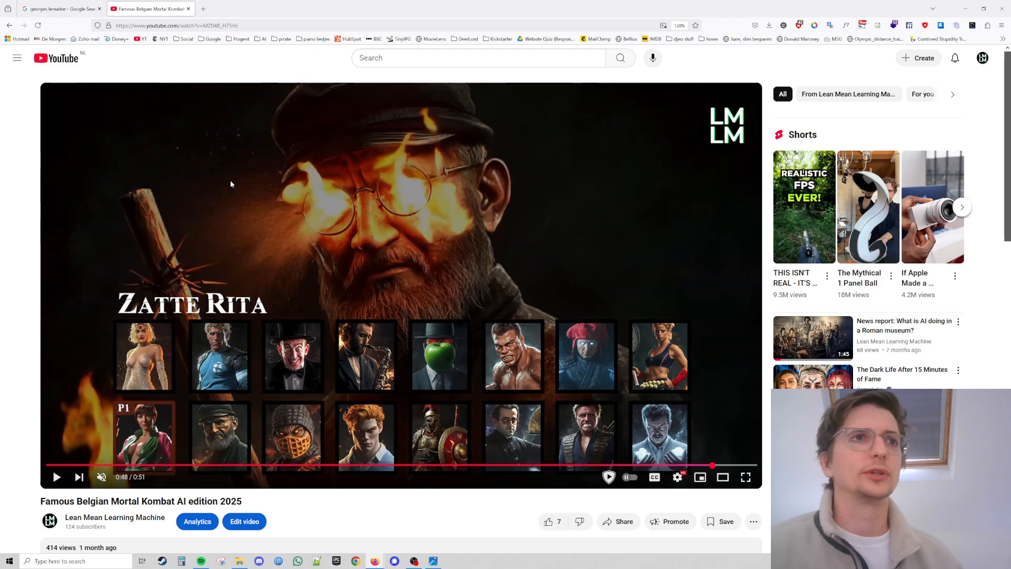
{"action": "left_click_drag", "start_coordinate": [200, 465], "coordinate": [195, 467]}
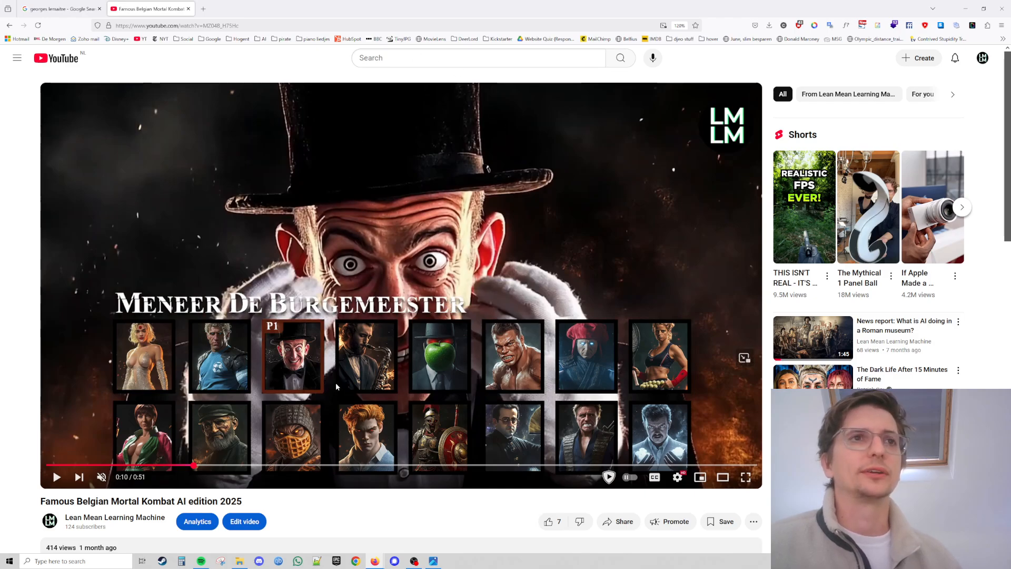
{"action": "left_click_drag", "start_coordinate": [230, 466], "coordinate": [230, 465]}
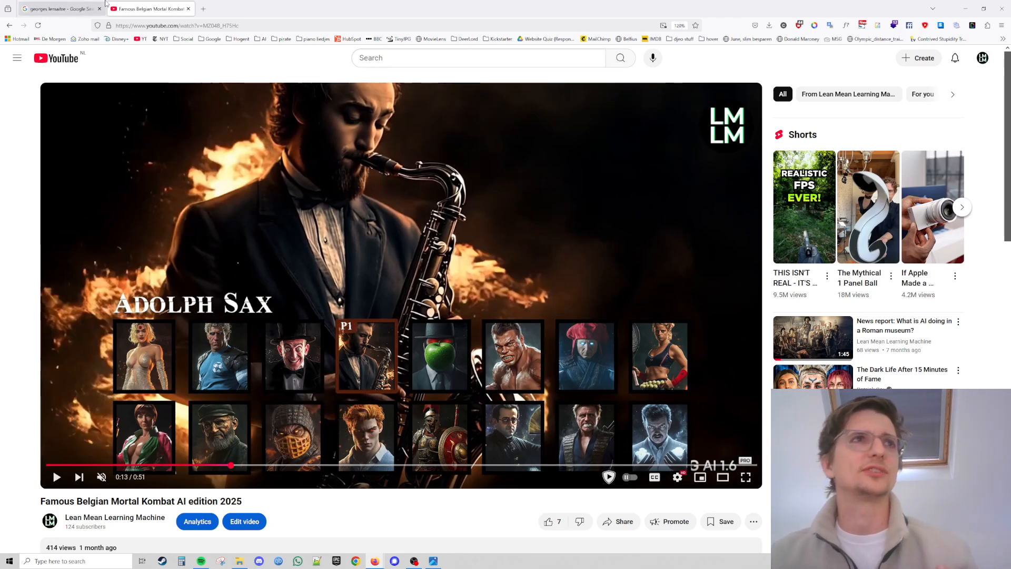
Open a new browser tab and return to the georges lemaitre Google image results.
{"action": "mouse_move", "coordinate": [97, 4]}
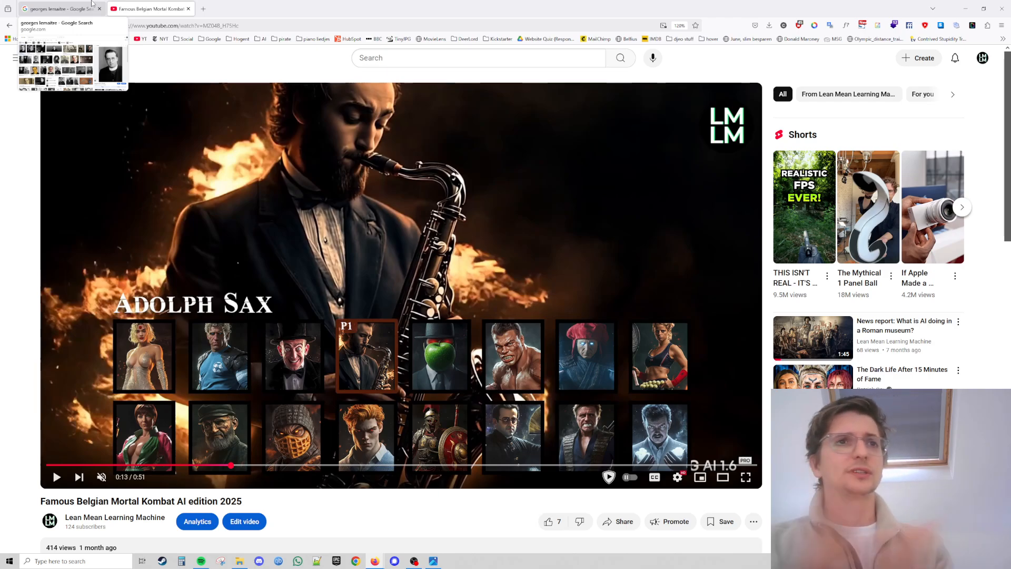
{"action": "left_click", "coordinate": [203, 9]}
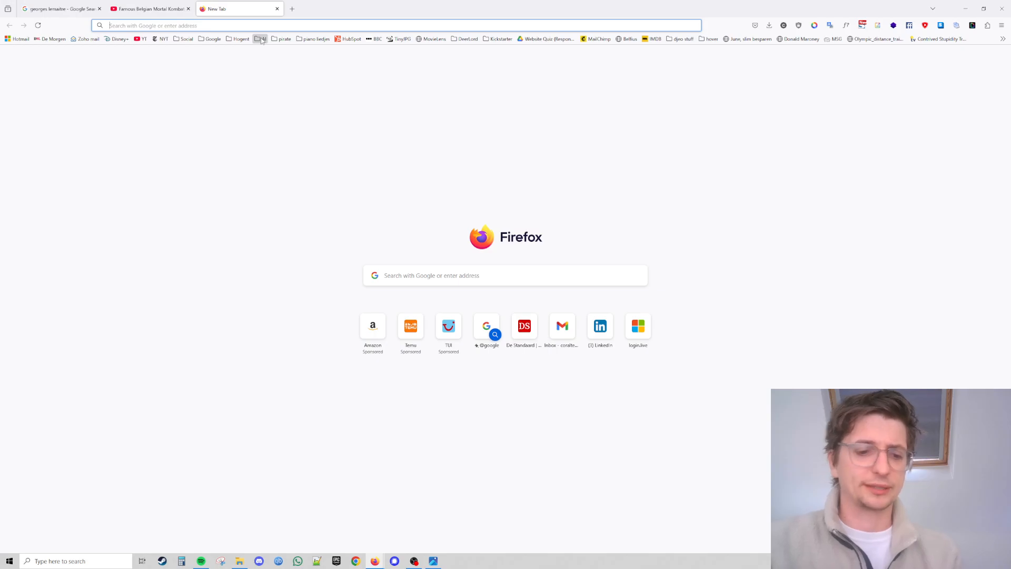
{"action": "left_click", "coordinate": [88, 4]}
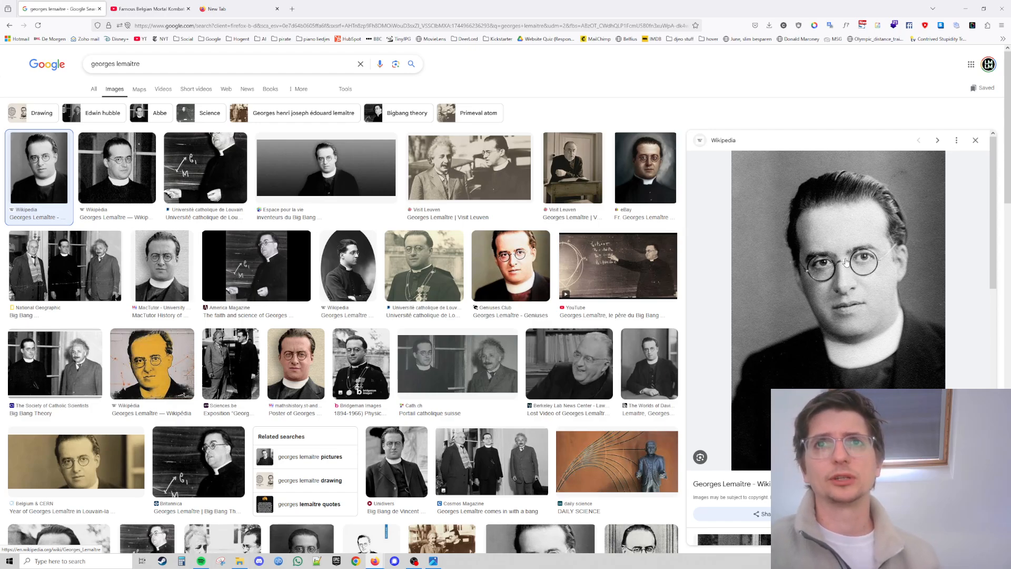
Open the eBay portrait of Fr. Georges Lemaître in the image preview.
{"action": "right_click", "coordinate": [847, 262]}
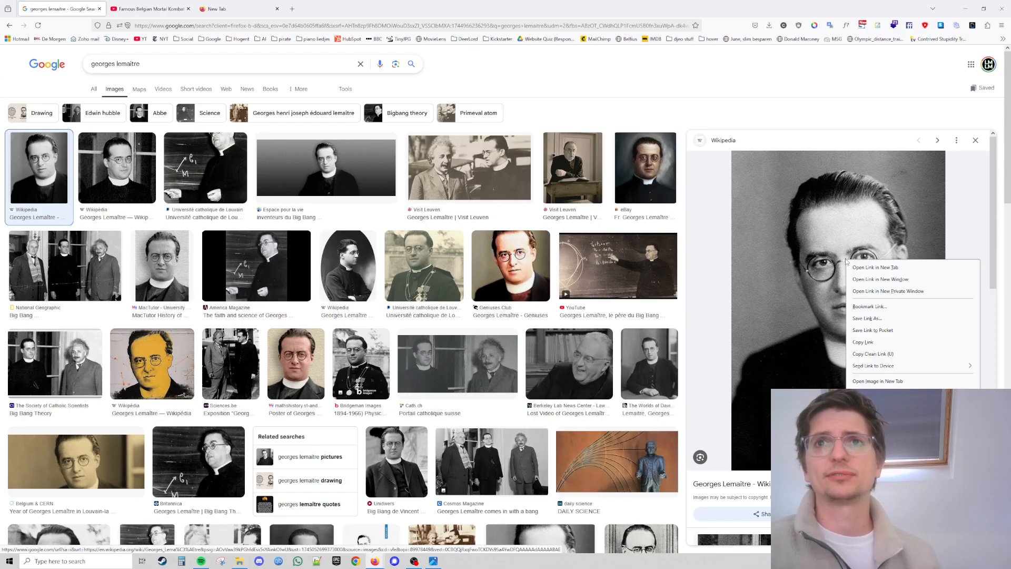
{"action": "left_click", "coordinate": [704, 107]}
{"action": "left_click", "coordinate": [646, 167]}
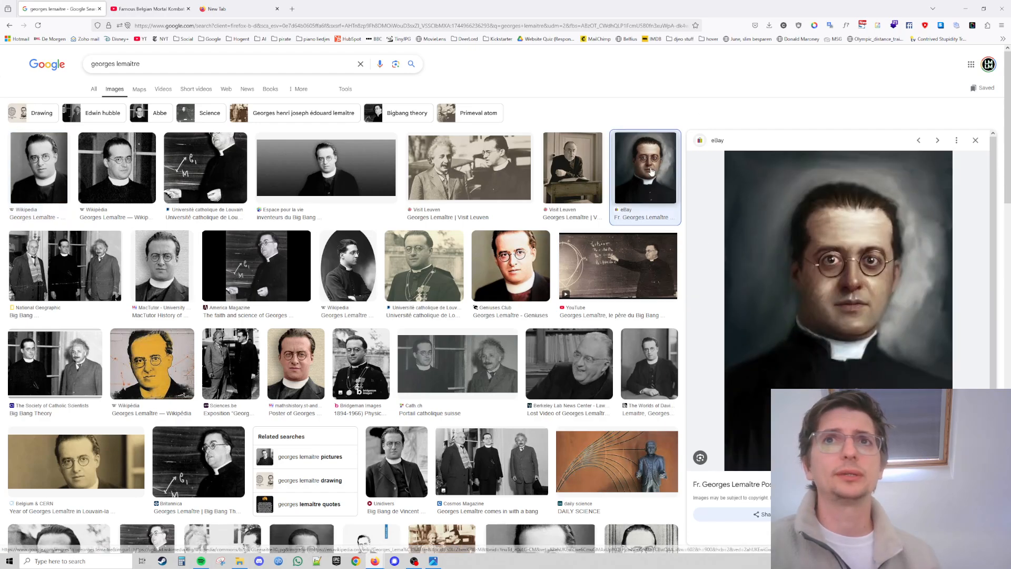
Try to save the previewed Georges Lemaître portrait image.
{"action": "right_click", "coordinate": [870, 252]}
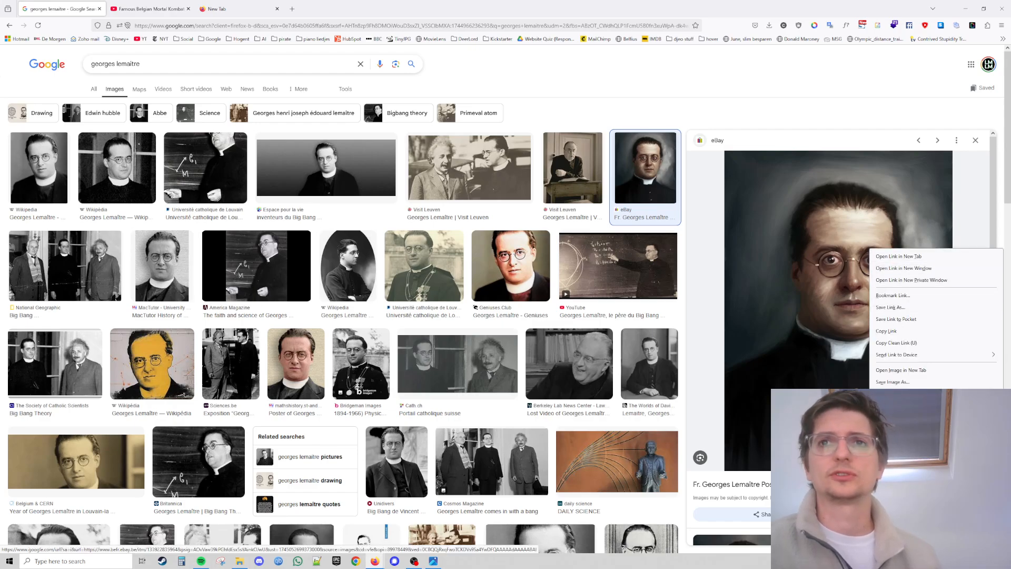
{"action": "left_click", "coordinate": [909, 387]}
{"action": "key", "text": "Return"}
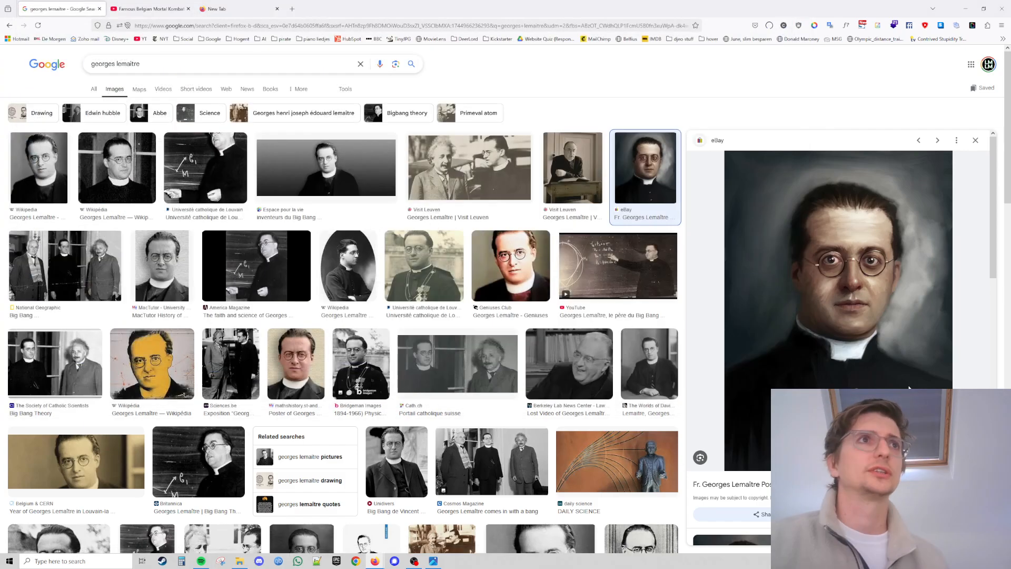
{"action": "right_click", "coordinate": [909, 388]}
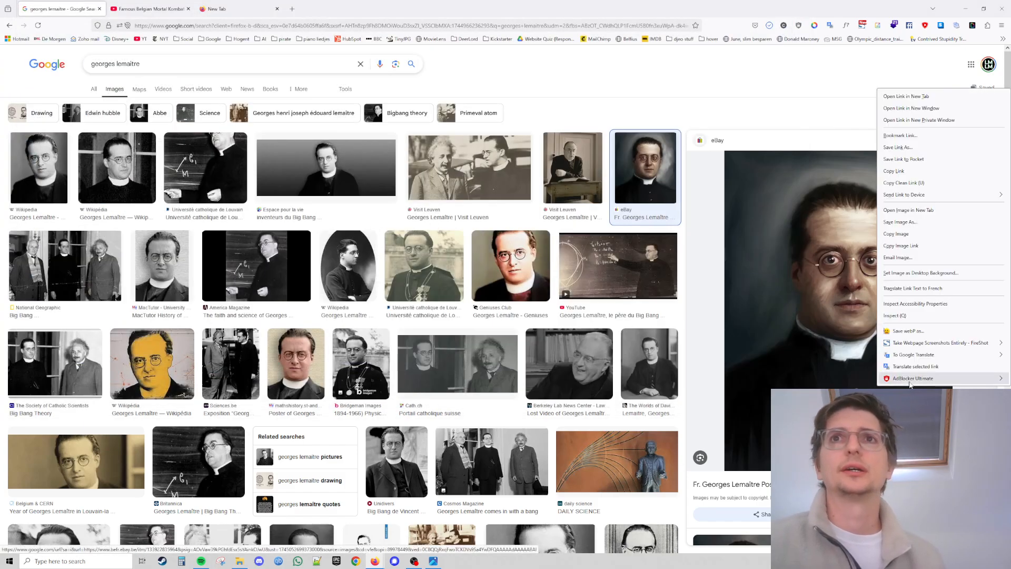
{"action": "key", "text": "Escape"}
{"action": "left_click", "coordinate": [252, 4]}
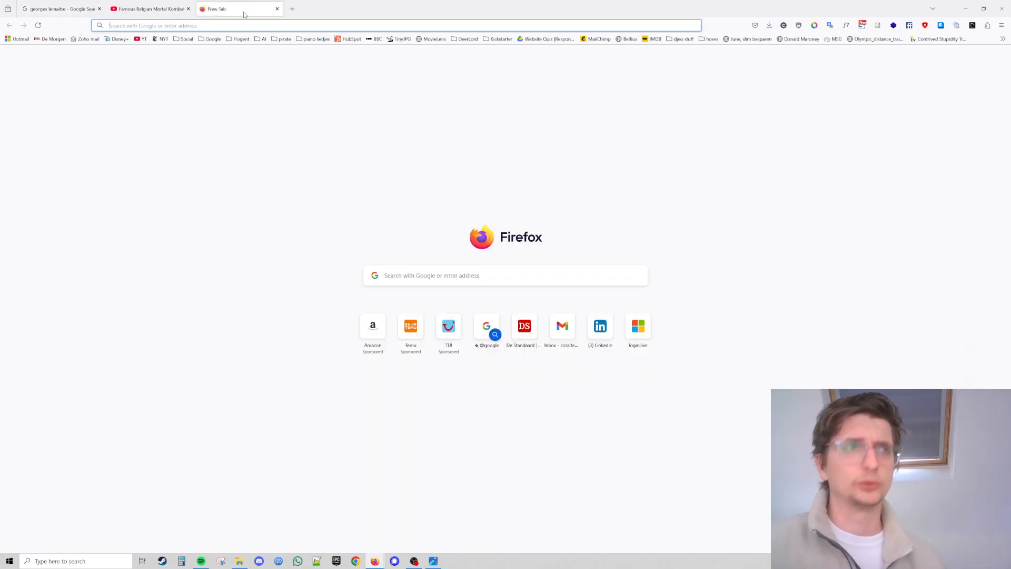
{"action": "left_click", "coordinate": [58, 8]}
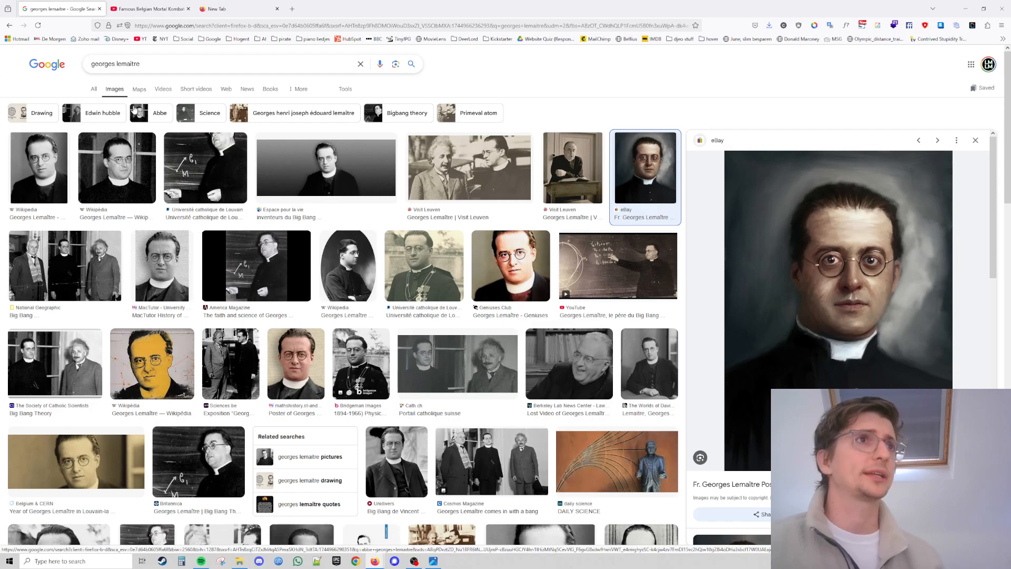
Search Google Images for mortal kombat character art.
{"action": "triple_click", "coordinate": [155, 59]}
{"action": "type", "text": "mortal"}
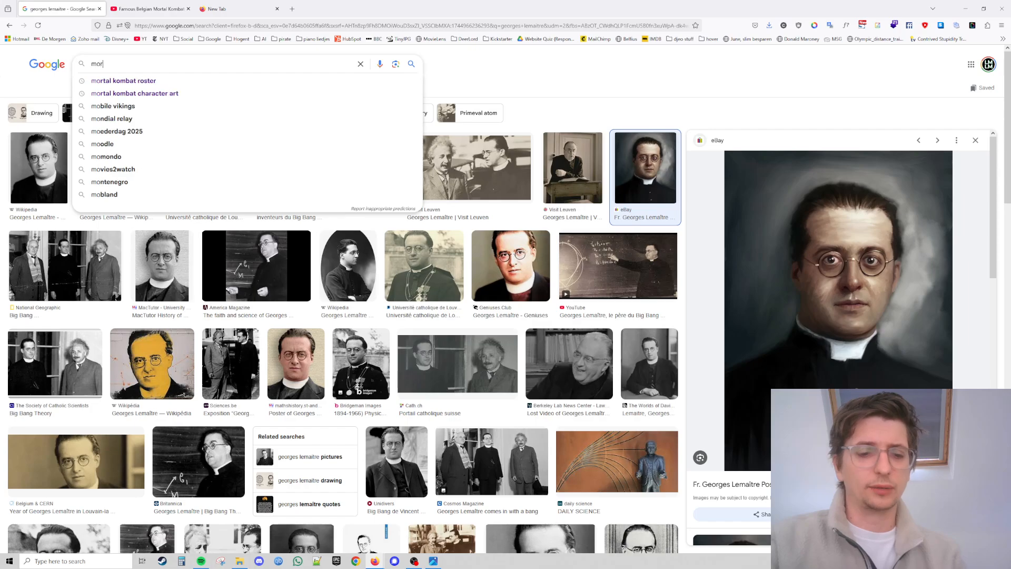
{"action": "key", "text": "Down"}
{"action": "key", "text": "Down"}
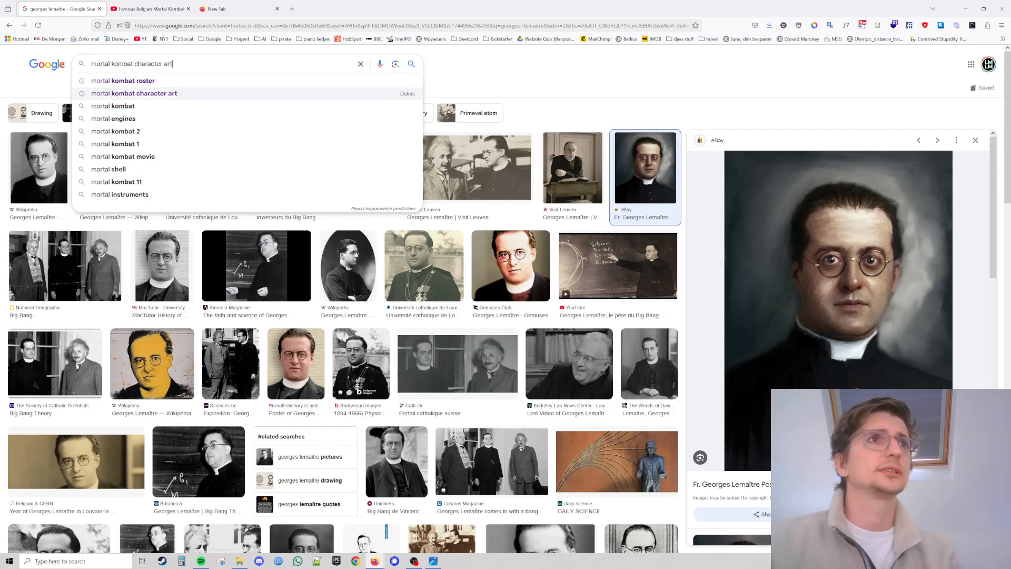
{"action": "key", "text": "Return"}
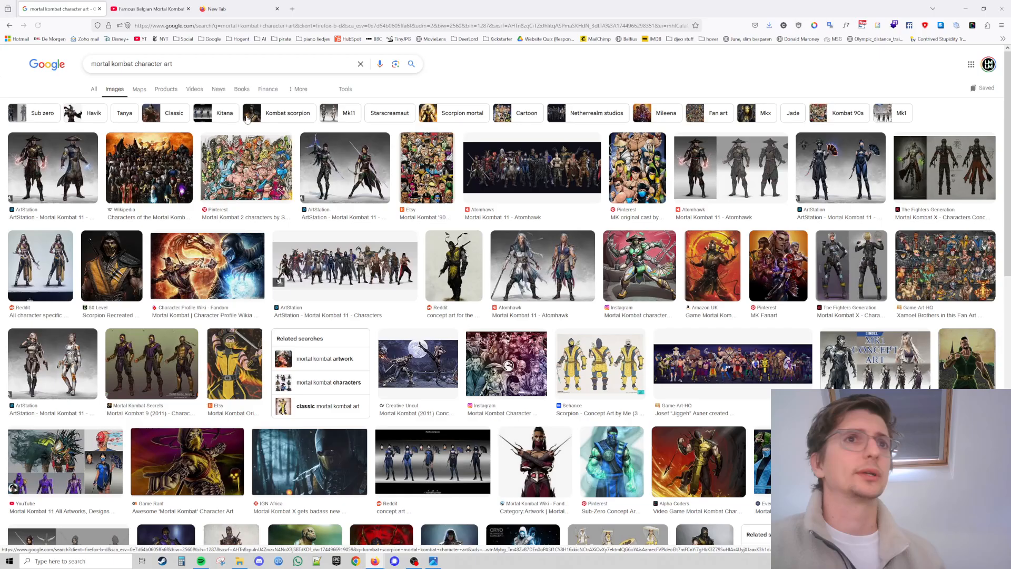
Filter the image results by usage rights to Creative Commons licenses.
{"action": "left_click", "coordinate": [345, 88]}
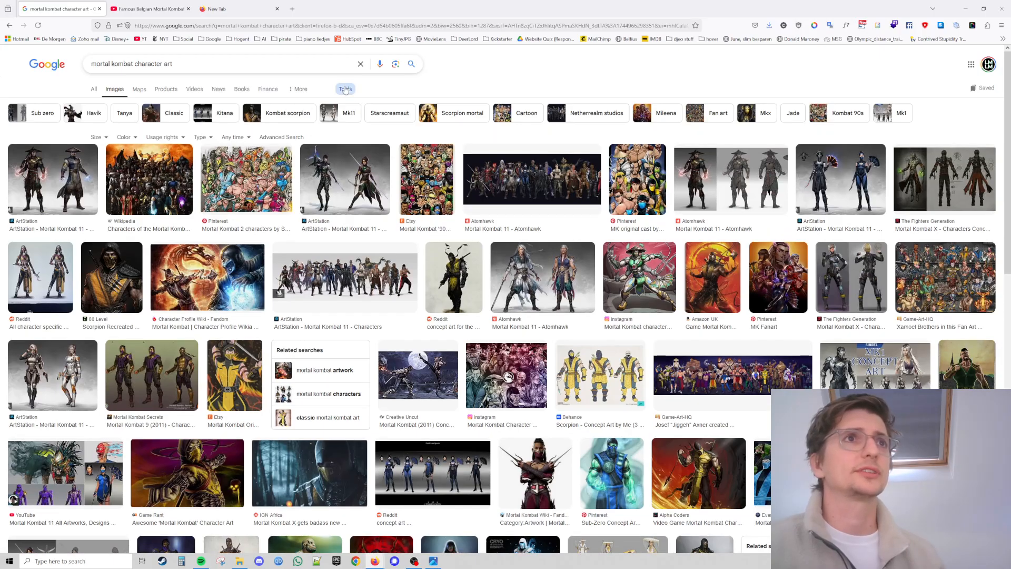
{"action": "left_click", "coordinate": [163, 138]}
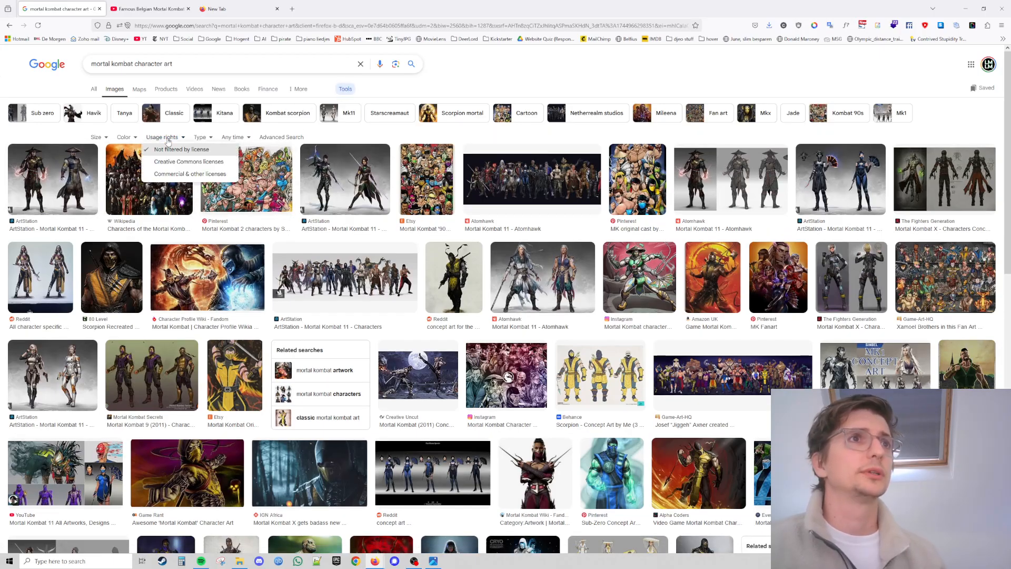
{"action": "left_click", "coordinate": [180, 161]}
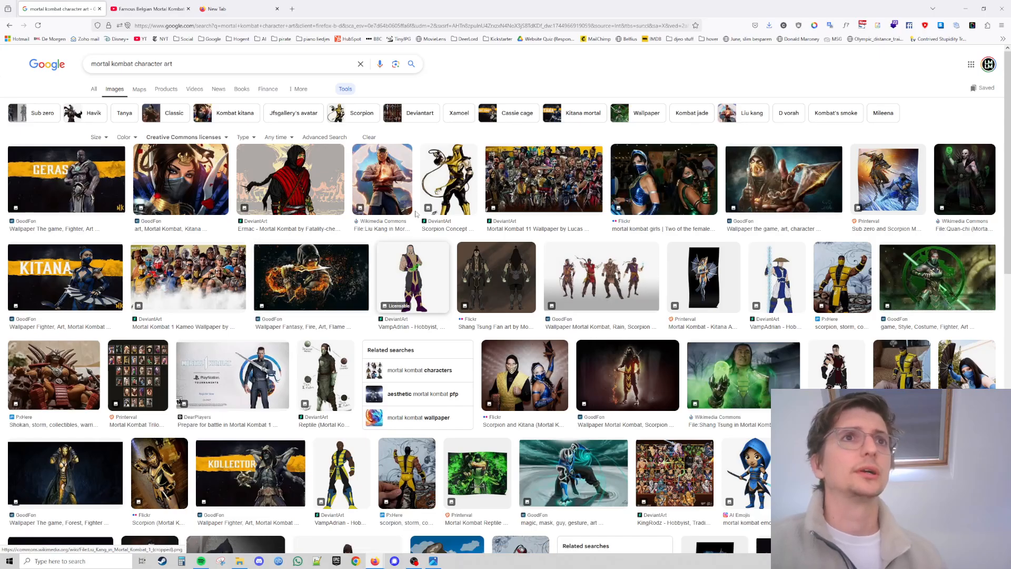
Save the Wikimedia Commons Liu Kang in Mortal Kombat 1 image to Downloads, replacing the existing file.
{"action": "left_click", "coordinate": [385, 188]}
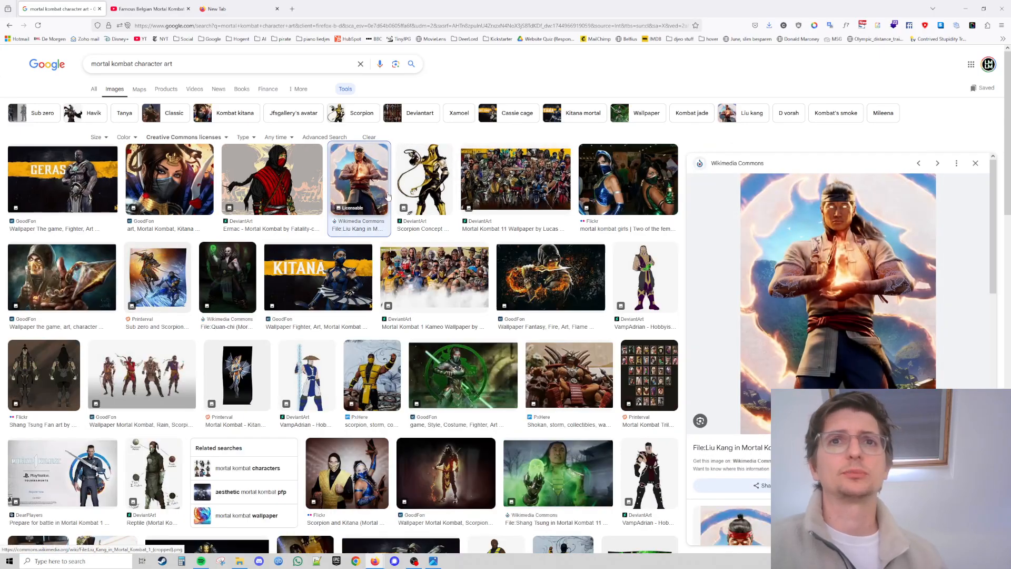
{"action": "right_click", "coordinate": [834, 287]}
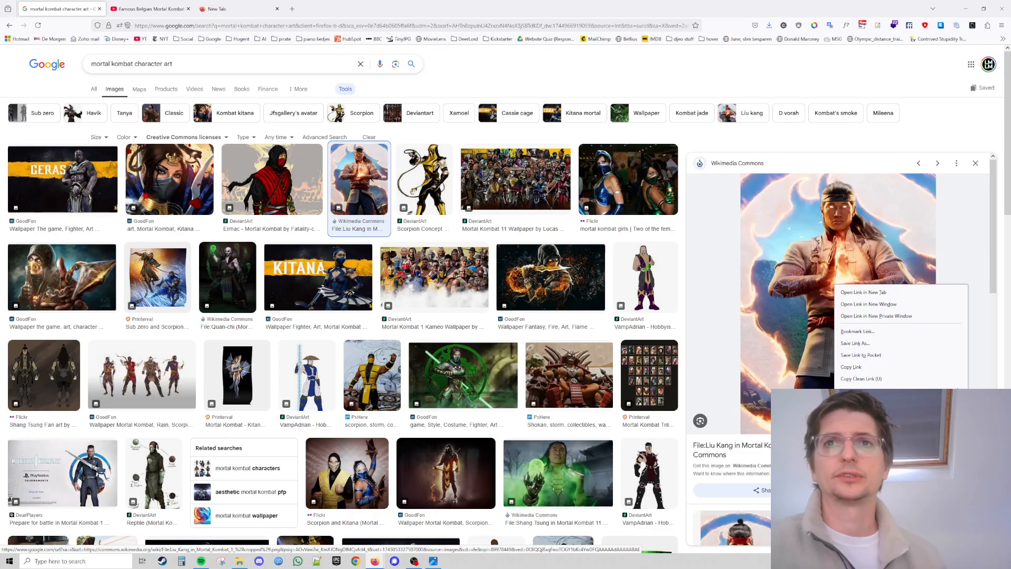
{"action": "left_click", "coordinate": [857, 418]}
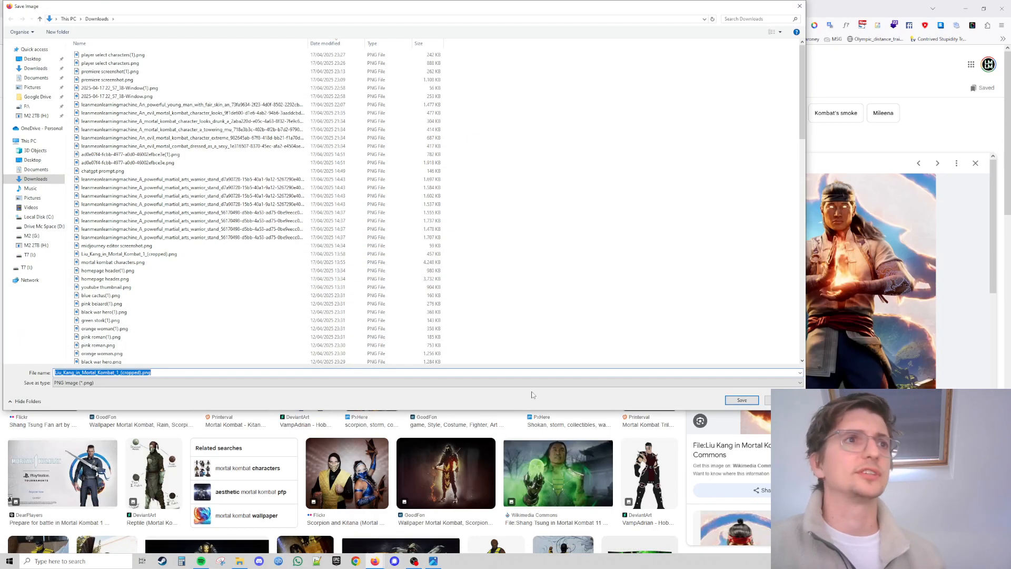
{"action": "left_click", "coordinate": [741, 401]}
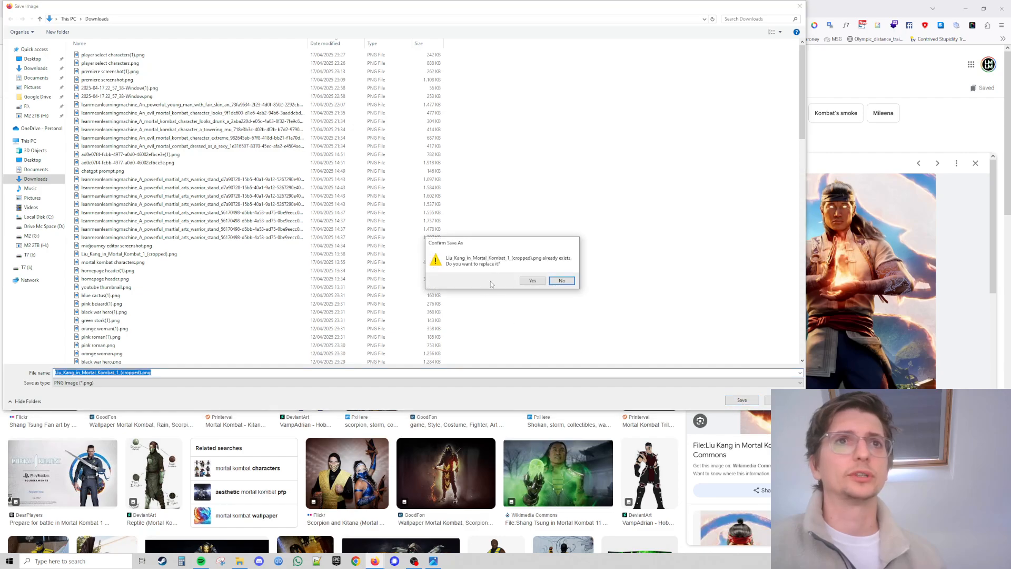
{"action": "left_click", "coordinate": [537, 281]}
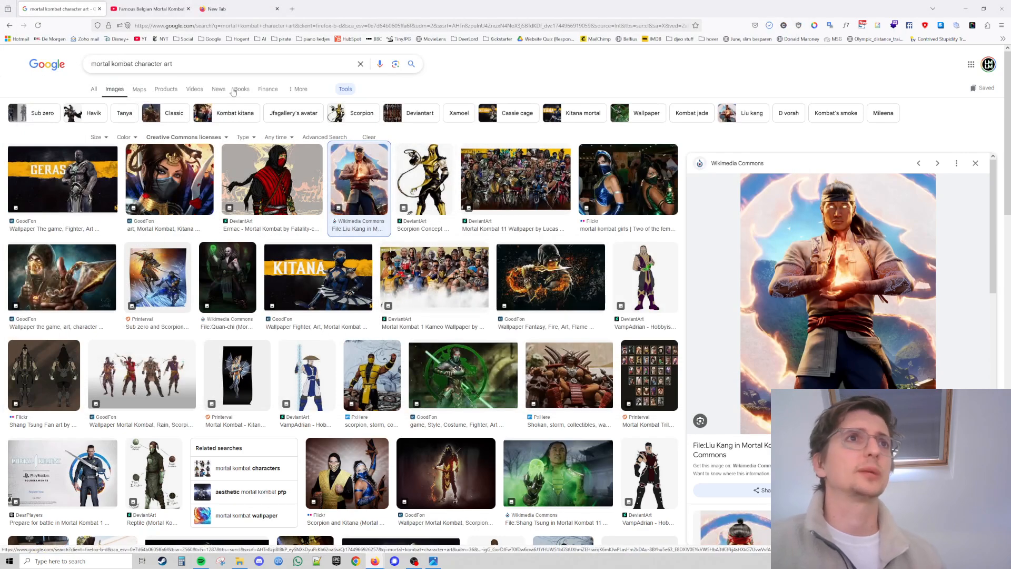
Check the usage rights filter options for the image results.
{"action": "scroll", "coordinate": [345, 89], "scroll_direction": "down", "scroll_amount": 1}
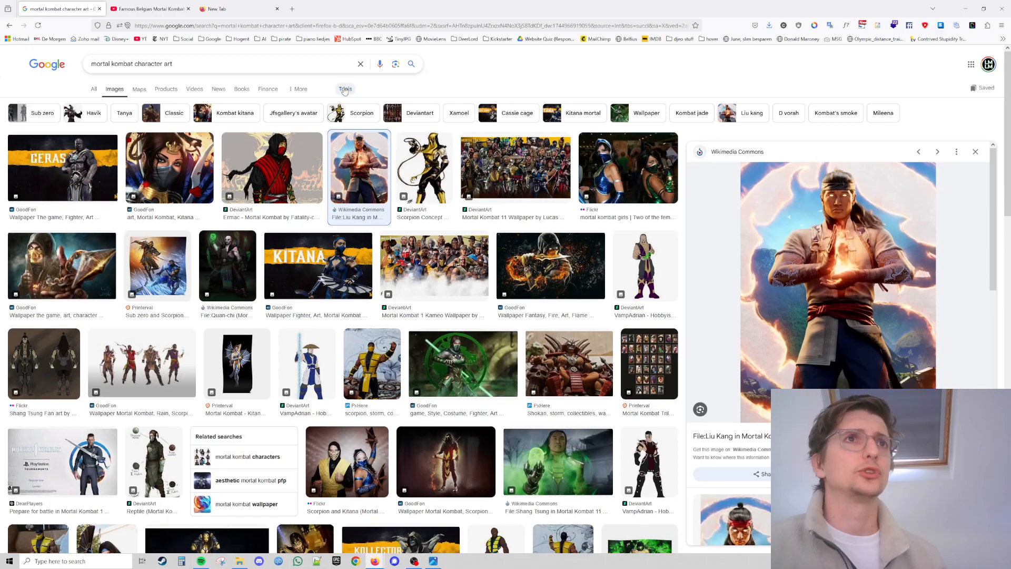
{"action": "left_click", "coordinate": [345, 90]}
{"action": "left_click", "coordinate": [184, 137]}
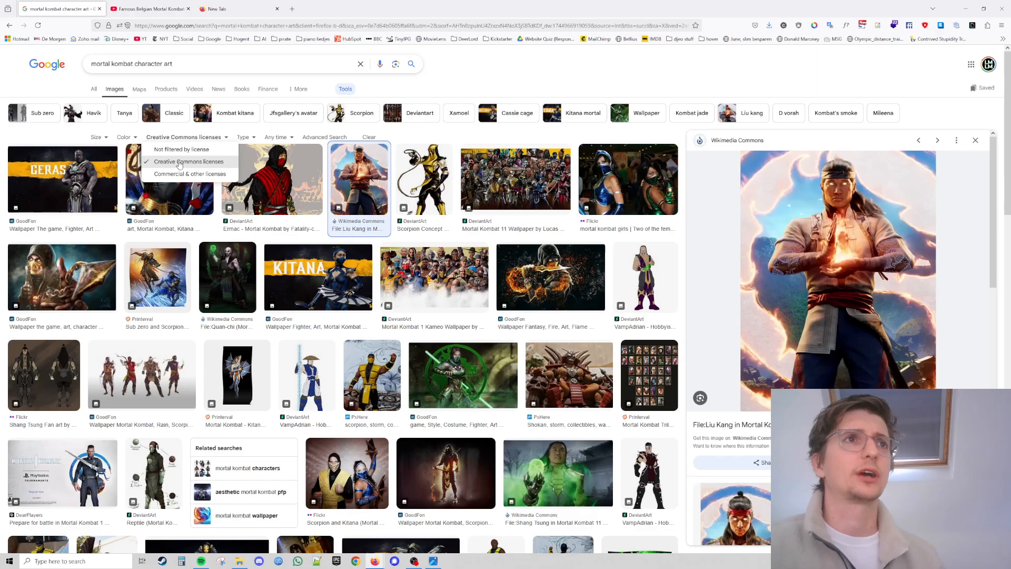
{"action": "left_click", "coordinate": [574, 80]}
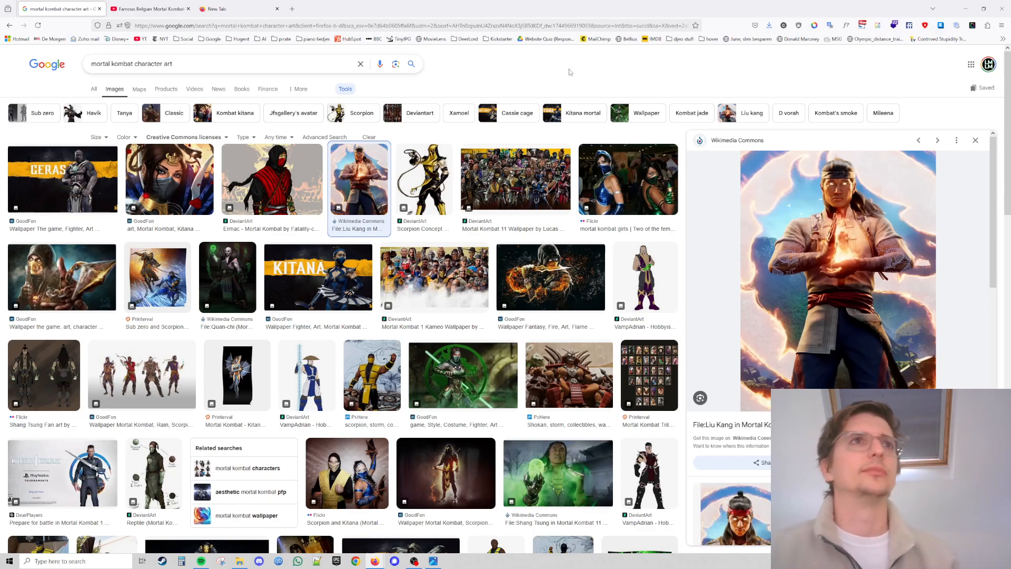
Open chatgpt.com in the new tab.
{"action": "left_click", "coordinate": [255, 4]}
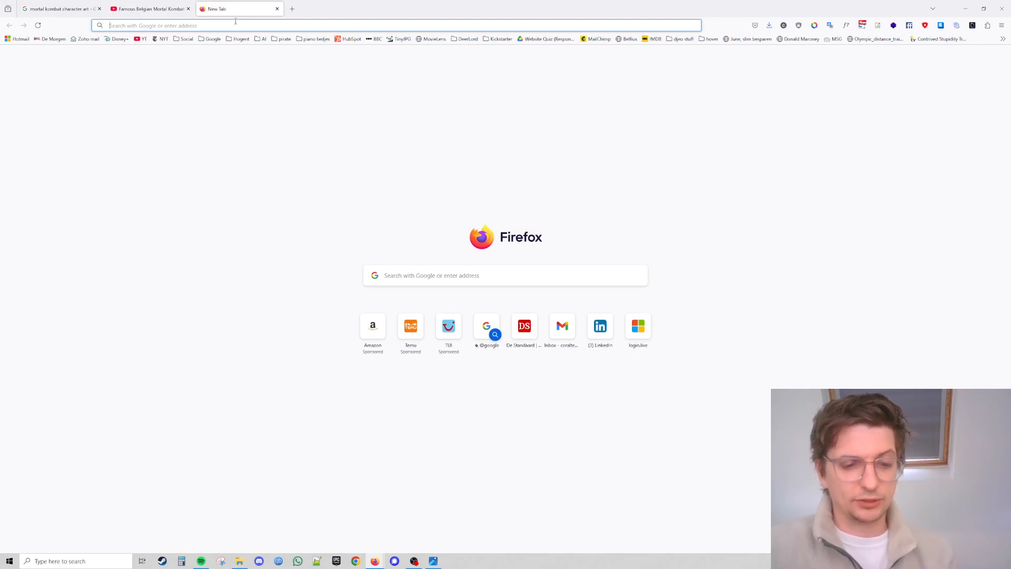
{"action": "type", "text": "chatgpt.com/"}
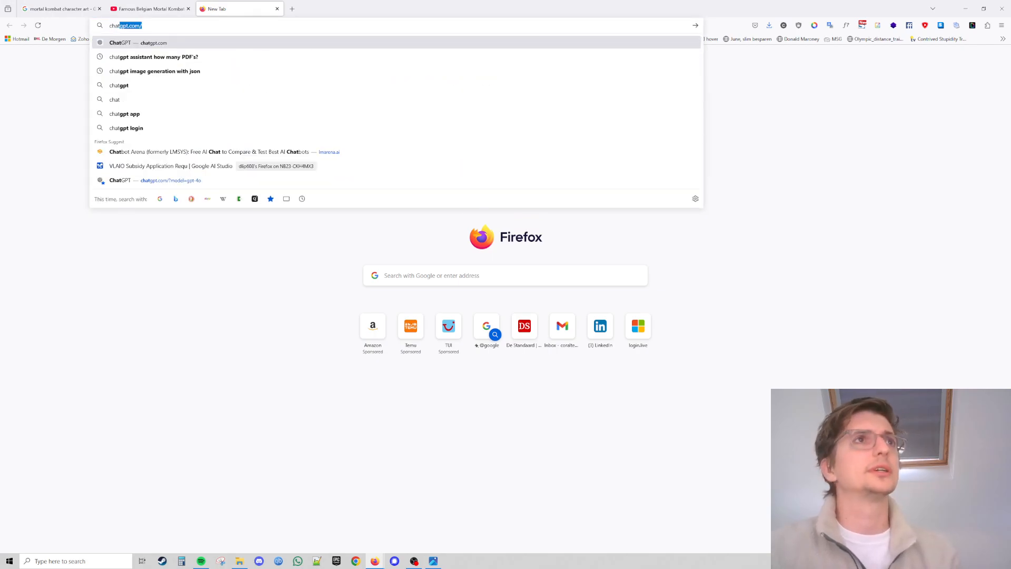
{"action": "key", "text": "Return"}
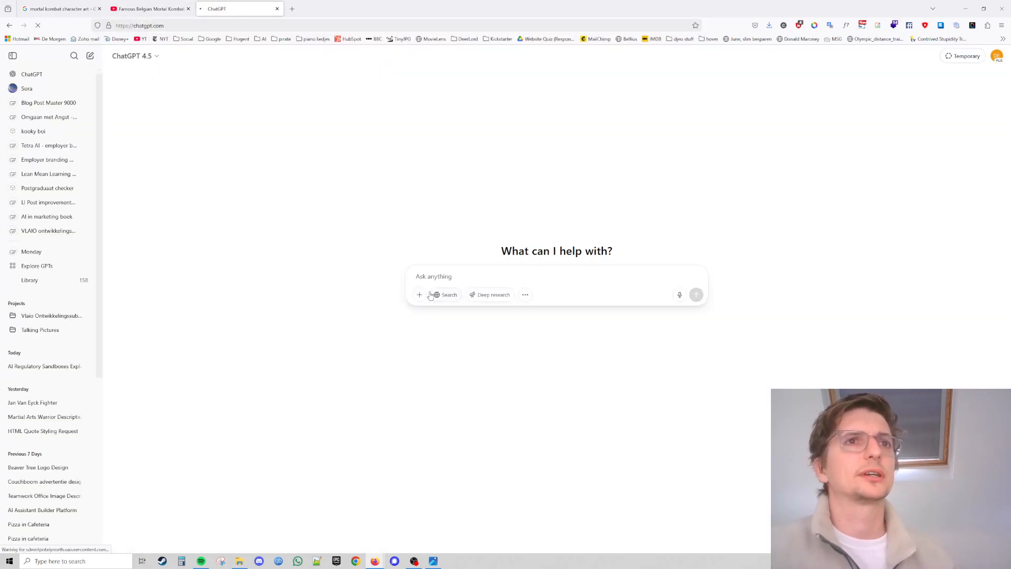
Attach the saved Liu Kang image from Downloads to the ChatGPT prompt.
{"action": "left_click", "coordinate": [420, 295]}
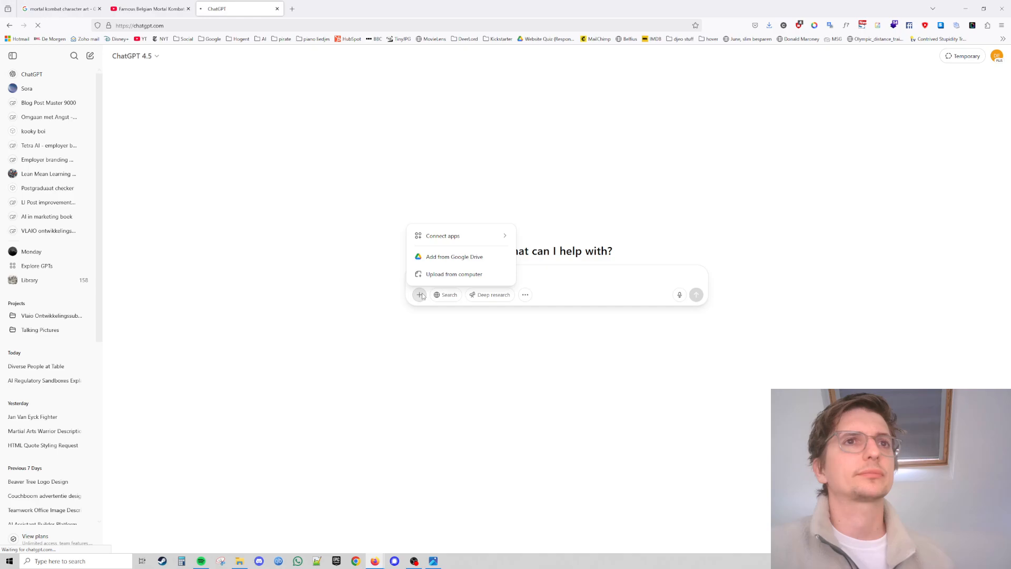
{"action": "left_click", "coordinate": [382, 291]}
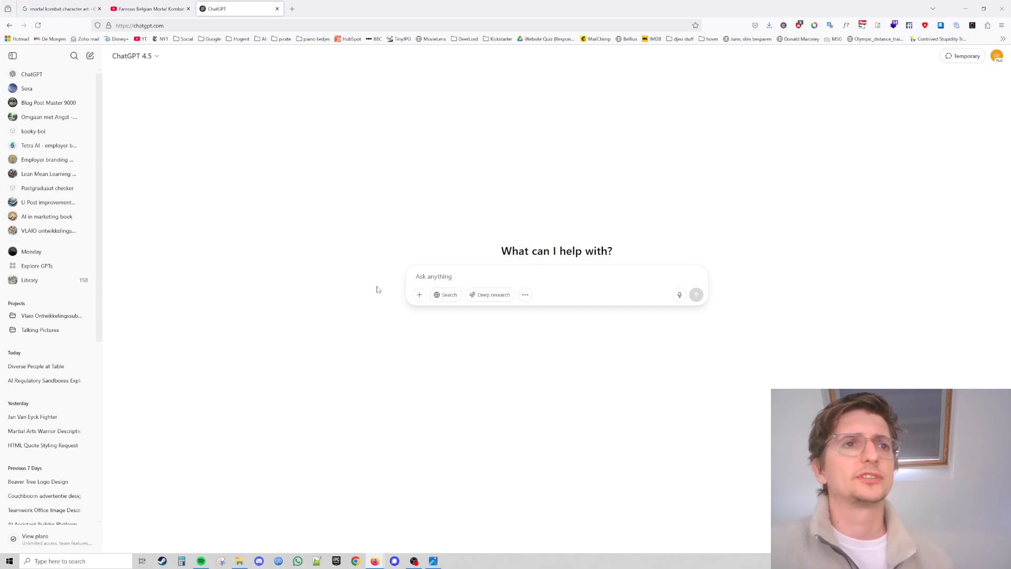
{"action": "left_click", "coordinate": [245, 558]}
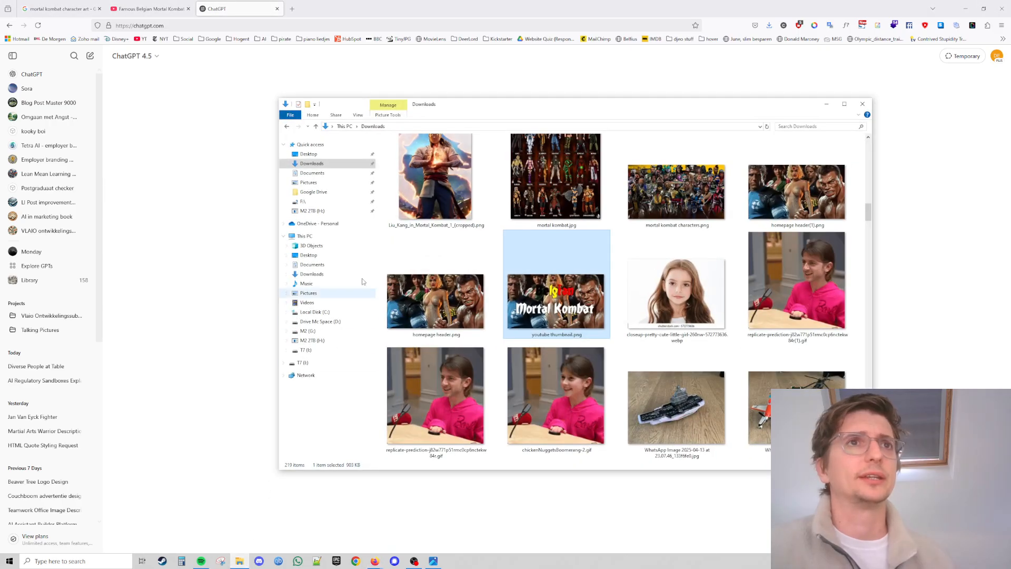
{"action": "left_click_drag", "start_coordinate": [468, 112], "coordinate": [742, 140]}
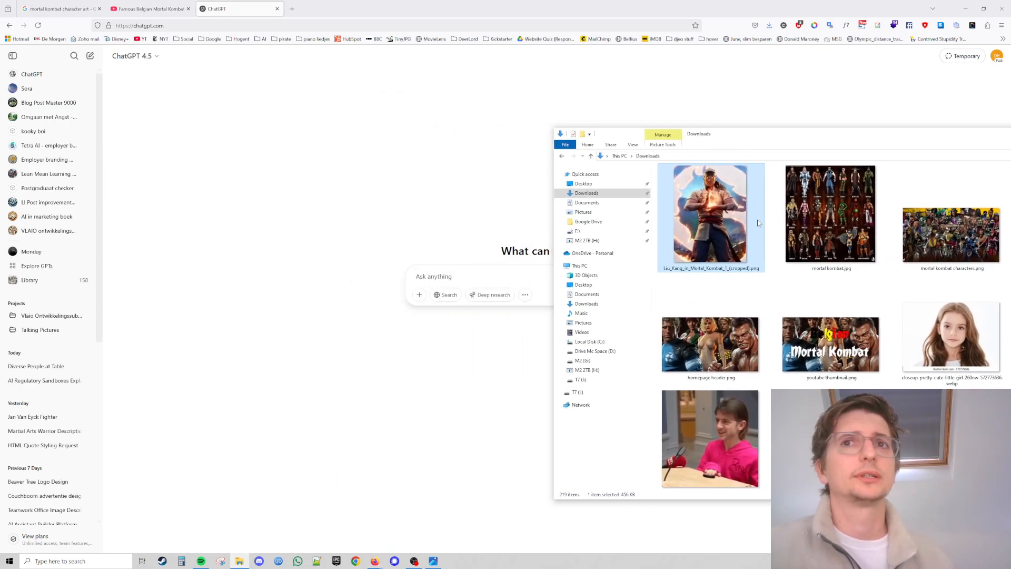
{"action": "left_click_drag", "start_coordinate": [751, 228], "coordinate": [505, 273]}
{"action": "left_click", "coordinate": [261, 201]}
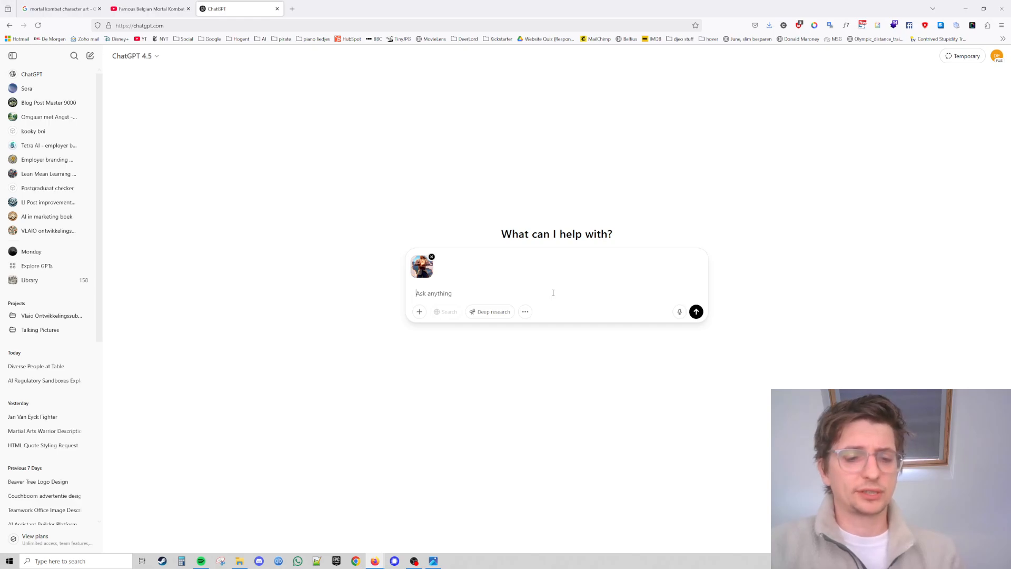
Ask ChatGPT to "describe this image as if it was created by a prompt" for the attached Liu Kang image.
{"action": "type", "text": "describe th"}
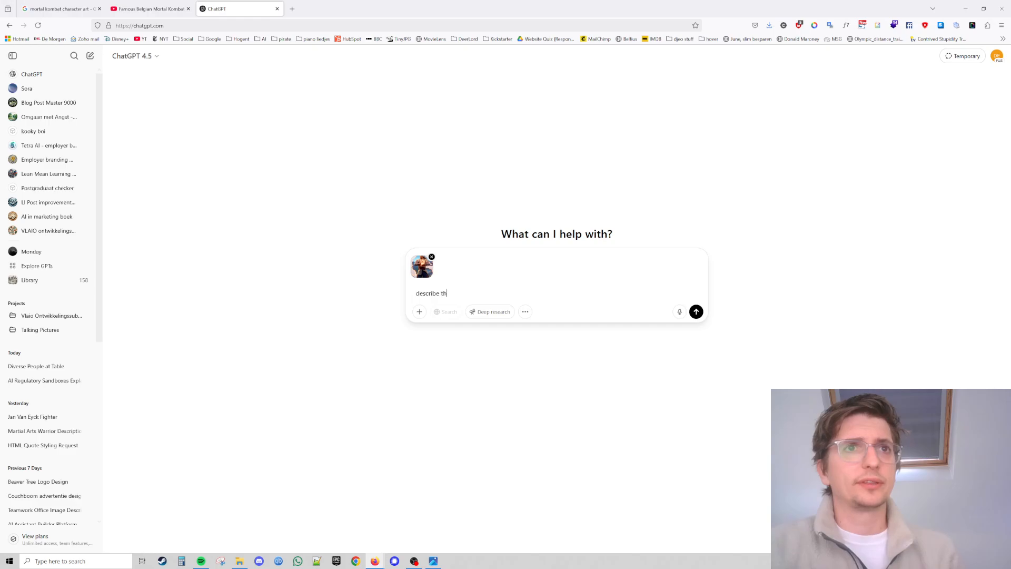
{"action": "type", "text": "is image as if t"}
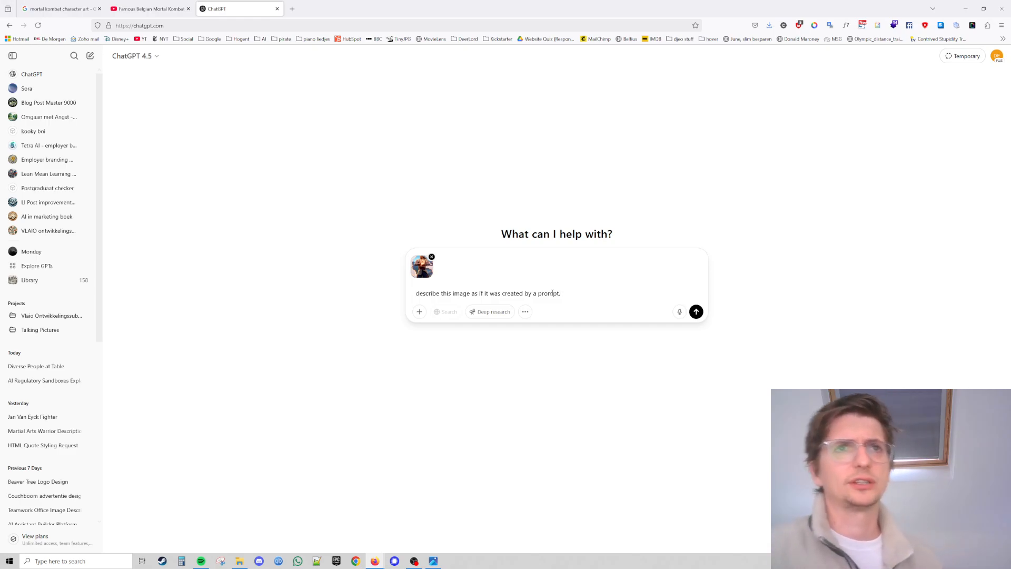
{"action": "mouse_move", "coordinate": [561, 293]}
{"action": "left_mouse_down"}
{"action": "mouse_move", "coordinate": [411, 293]}
{"action": "mouse_move", "coordinate": [560, 293]}
{"action": "left_mouse_up"}
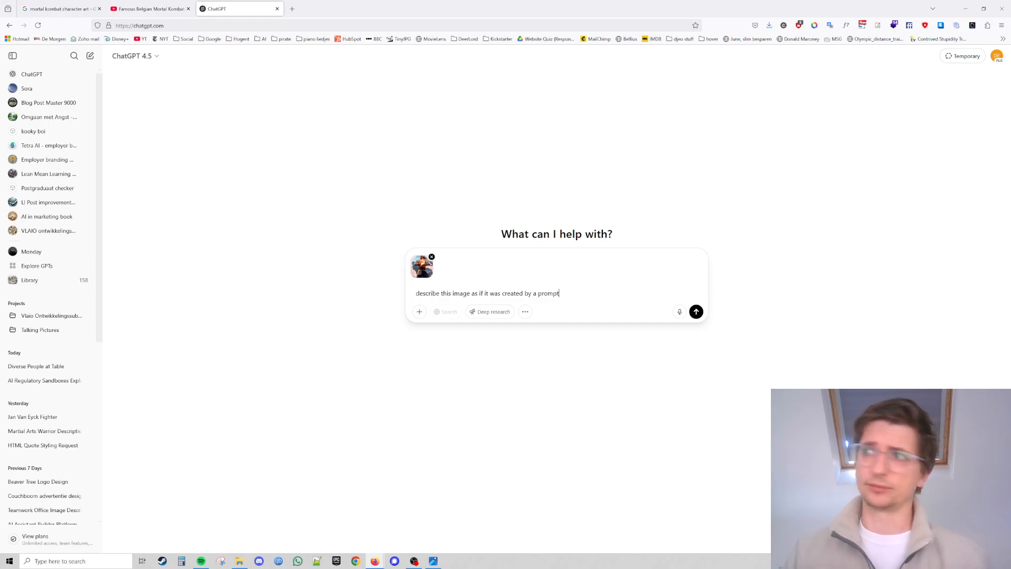
{"action": "key", "text": "Return"}
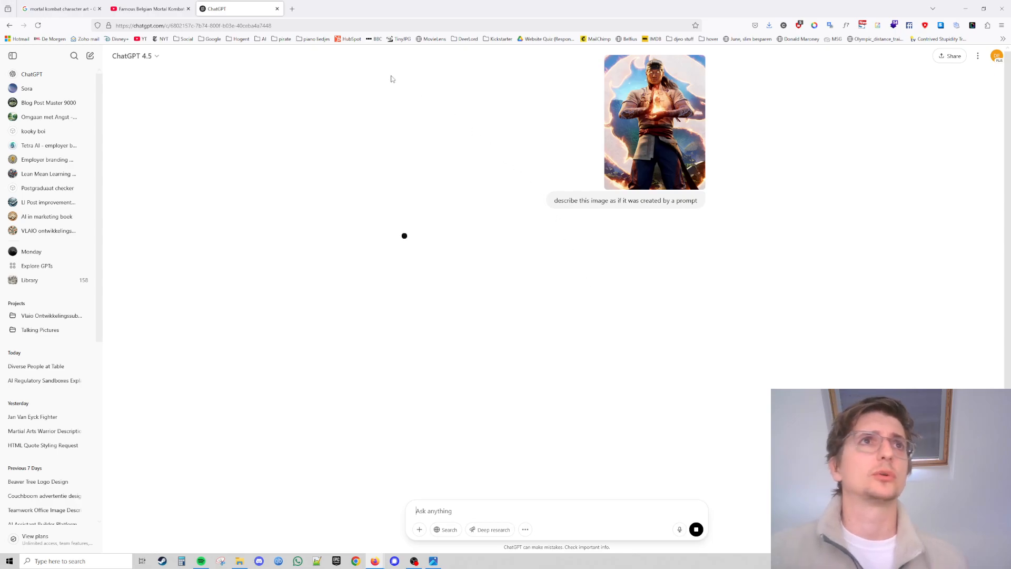
Open midjourney.com in a new tab and go to its Create page.
{"action": "left_click", "coordinate": [292, 8]}
{"action": "type", "text": "midjourney.com/"}
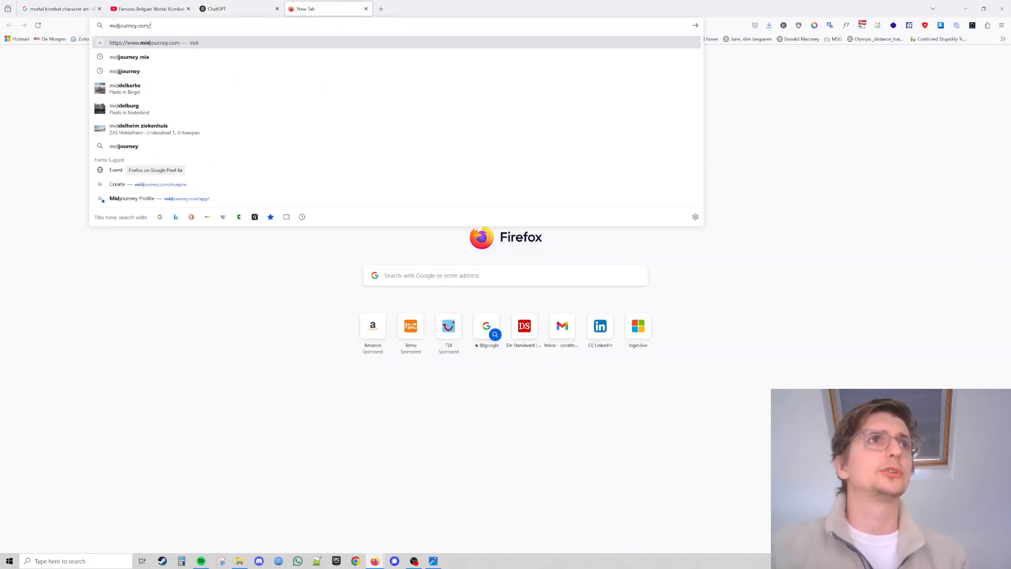
{"action": "key", "text": "Return"}
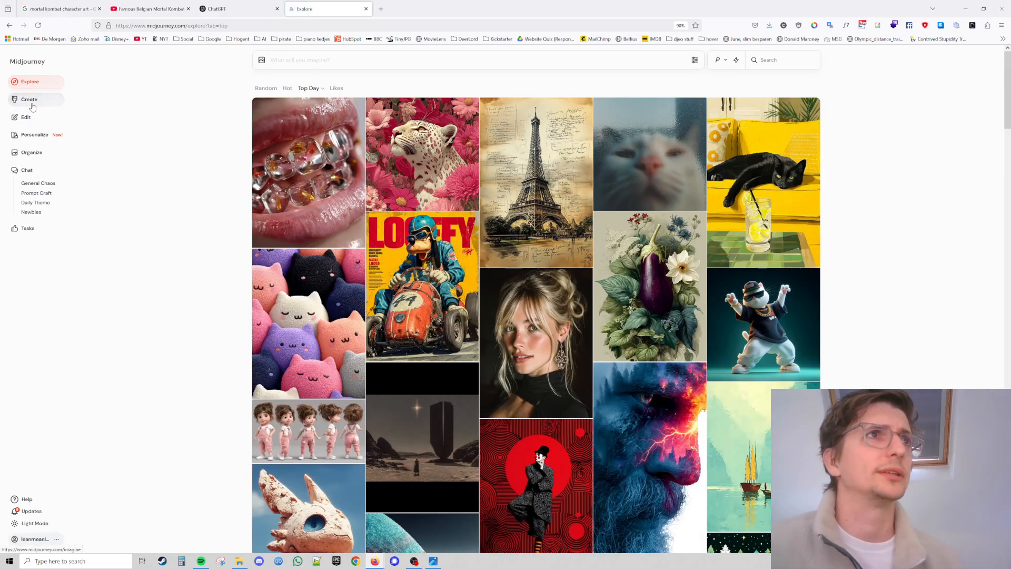
{"action": "left_click", "coordinate": [32, 106]}
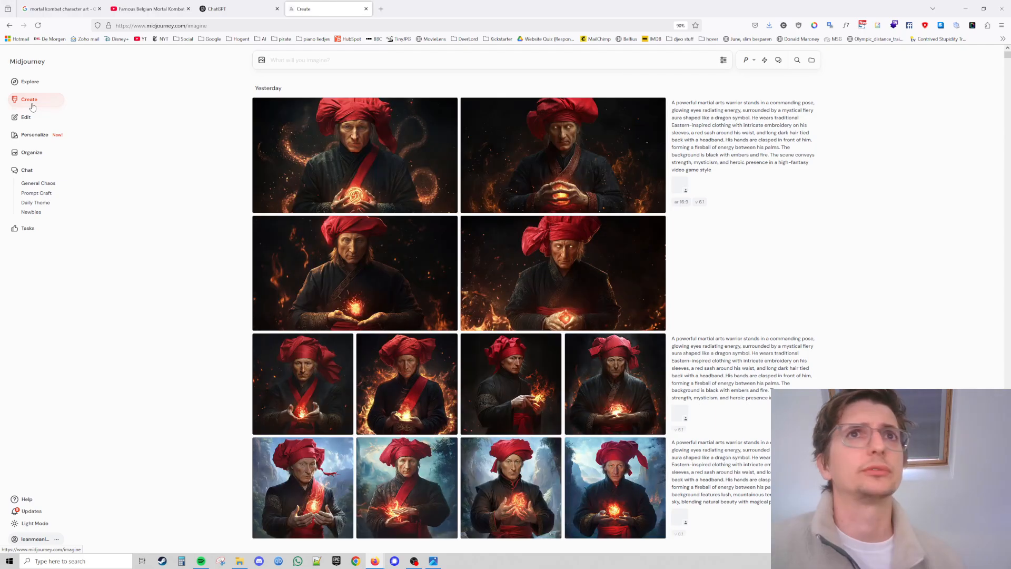
Try to upload the $_57.JPG portrait from Downloads as a Midjourney image prompt.
{"action": "left_click", "coordinate": [235, 5]}
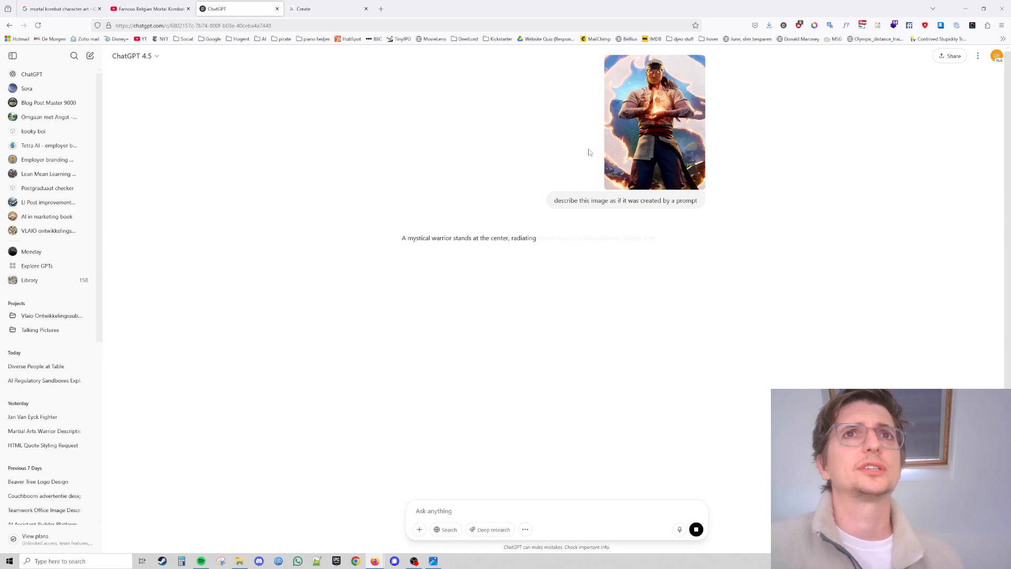
{"action": "left_click", "coordinate": [295, 4]}
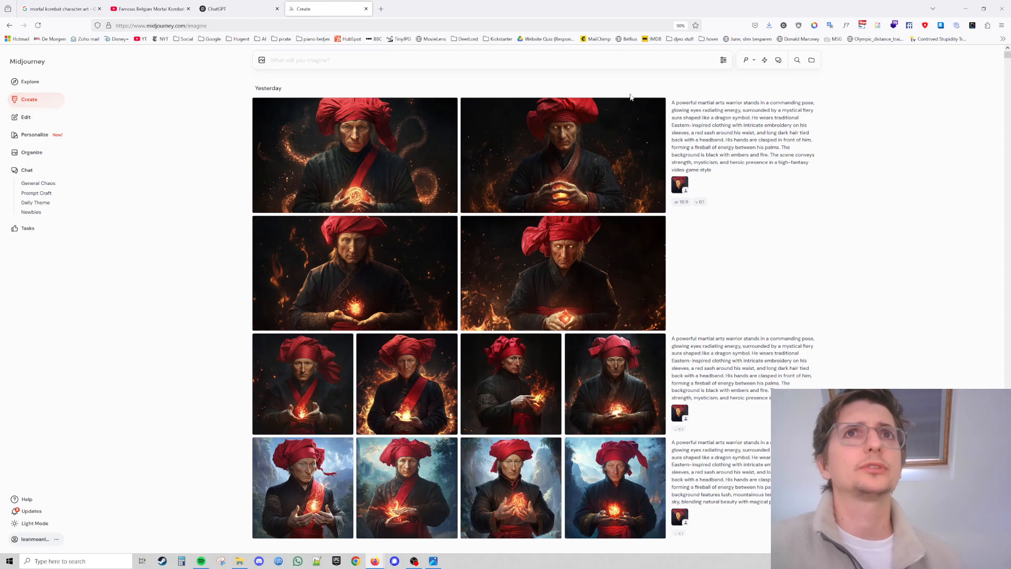
{"action": "left_click", "coordinate": [263, 60]}
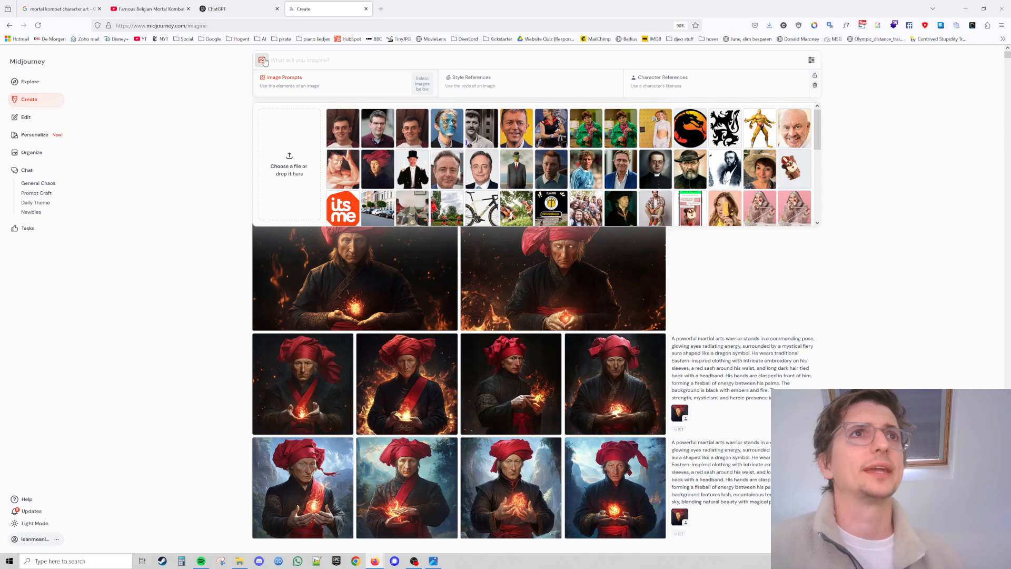
{"action": "left_click", "coordinate": [279, 164]}
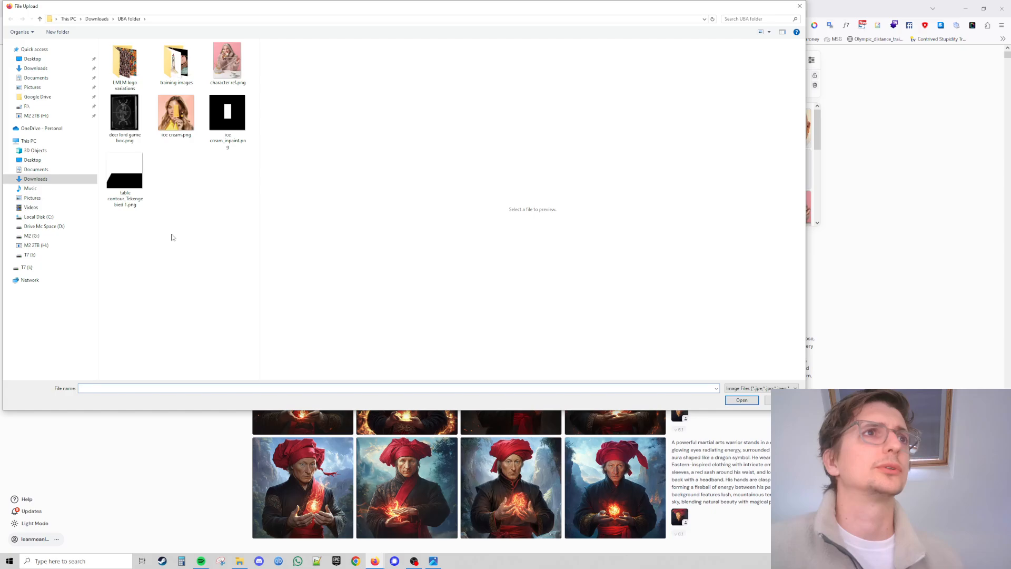
{"action": "left_click", "coordinate": [45, 182]}
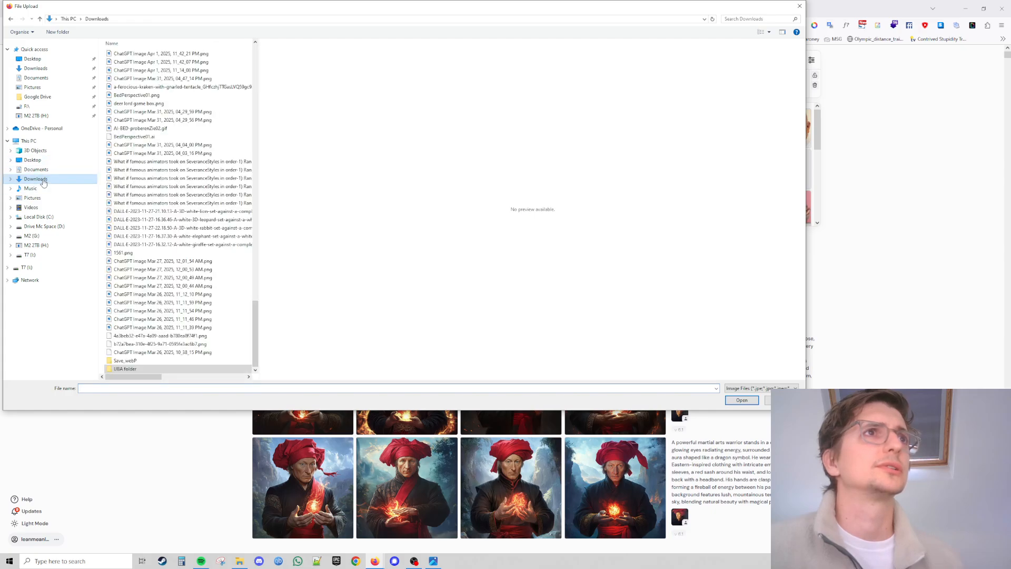
{"action": "left_click", "coordinate": [196, 54]}
{"action": "scroll", "coordinate": [196, 55], "scroll_direction": "up", "scroll_amount": 15}
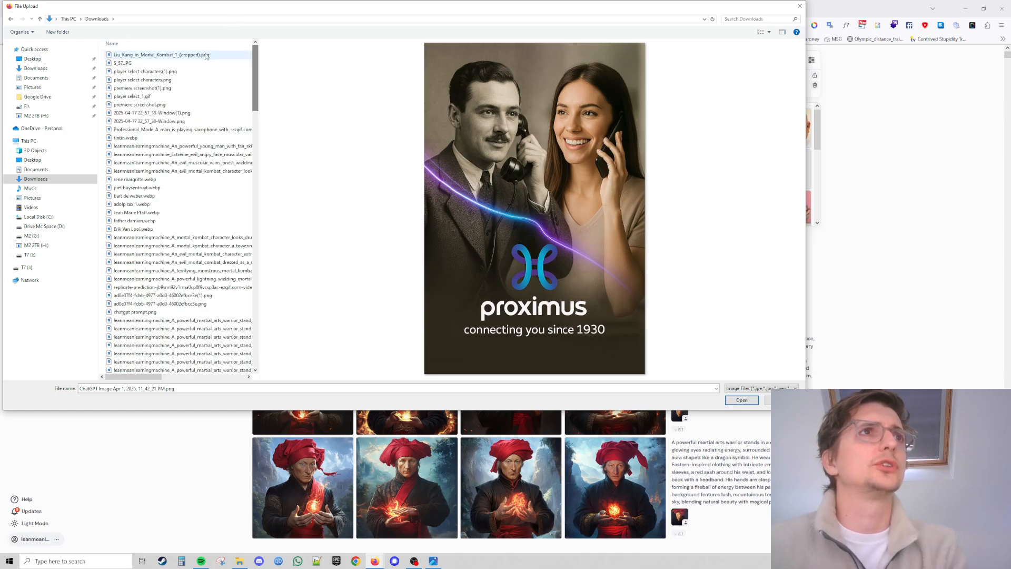
{"action": "left_click", "coordinate": [232, 54]}
{"action": "key", "text": "Down"}
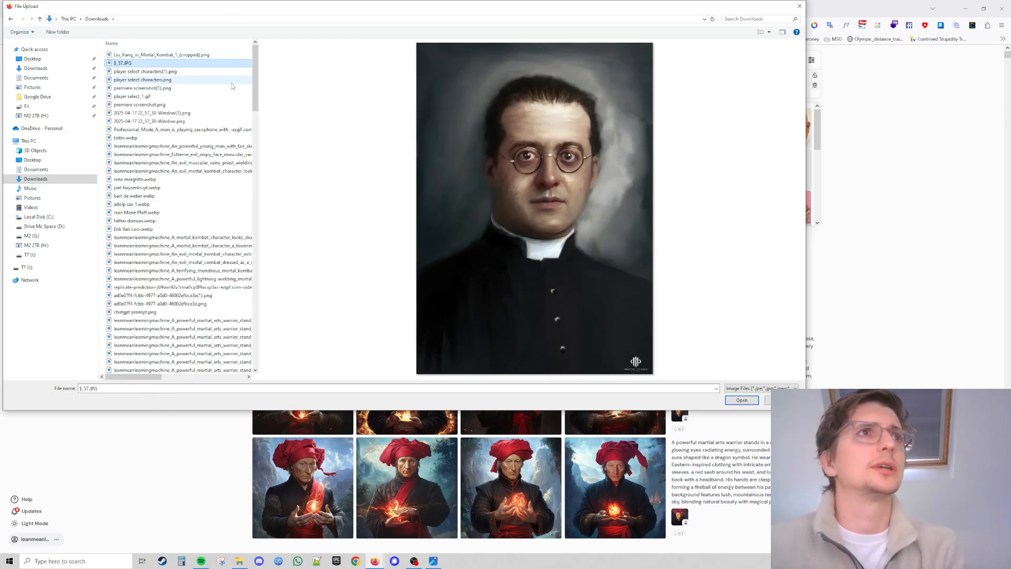
{"action": "left_click", "coordinate": [741, 400]}
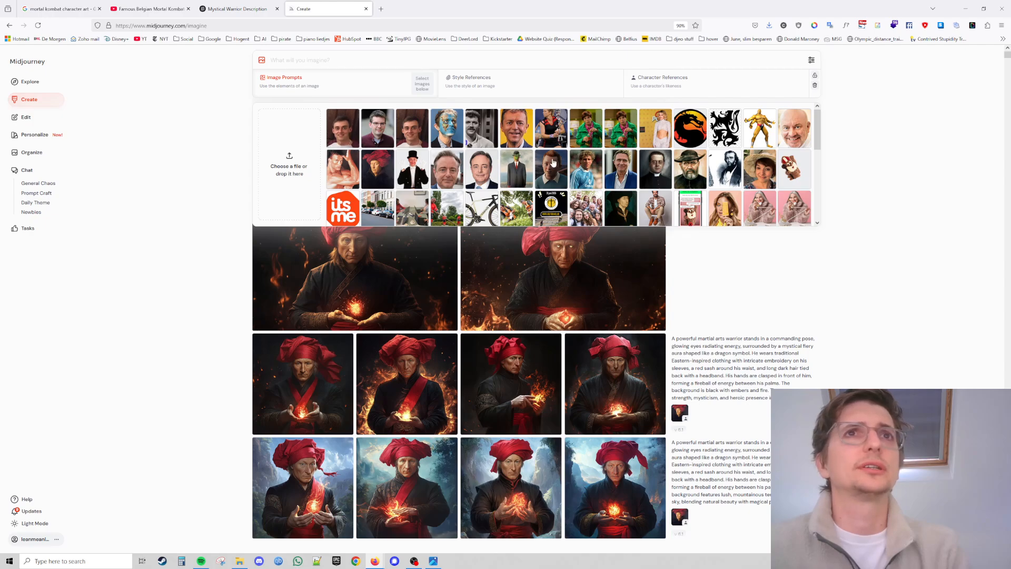
Add the $_57.JPG portrait from the browser's downloads list into the Midjourney image library.
{"action": "mouse_move", "coordinate": [817, 125]}
{"action": "left_mouse_down"}
{"action": "mouse_move", "coordinate": [819, 168]}
{"action": "mouse_move", "coordinate": [817, 107]}
{"action": "left_mouse_up"}
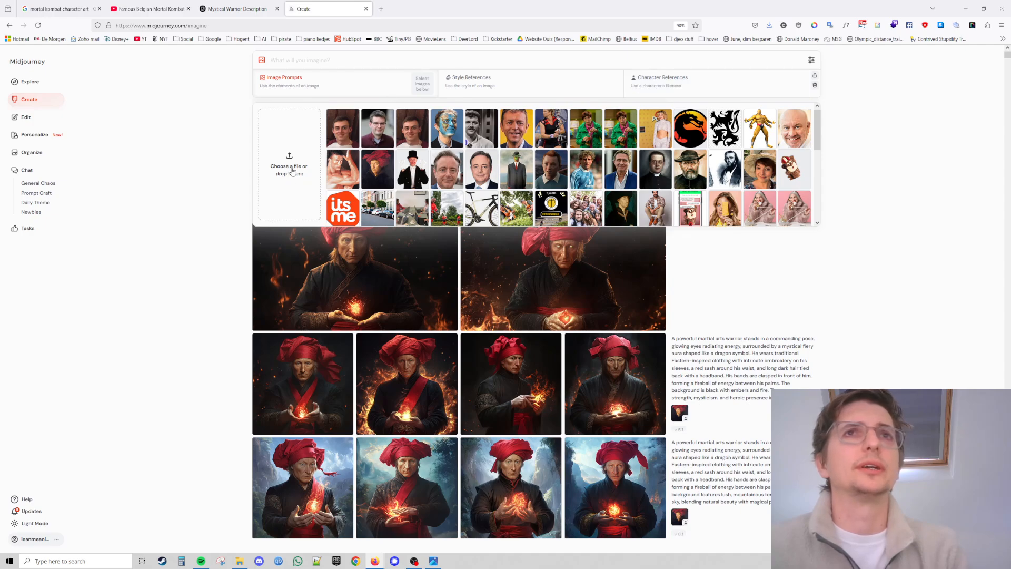
{"action": "left_click", "coordinate": [769, 25]}
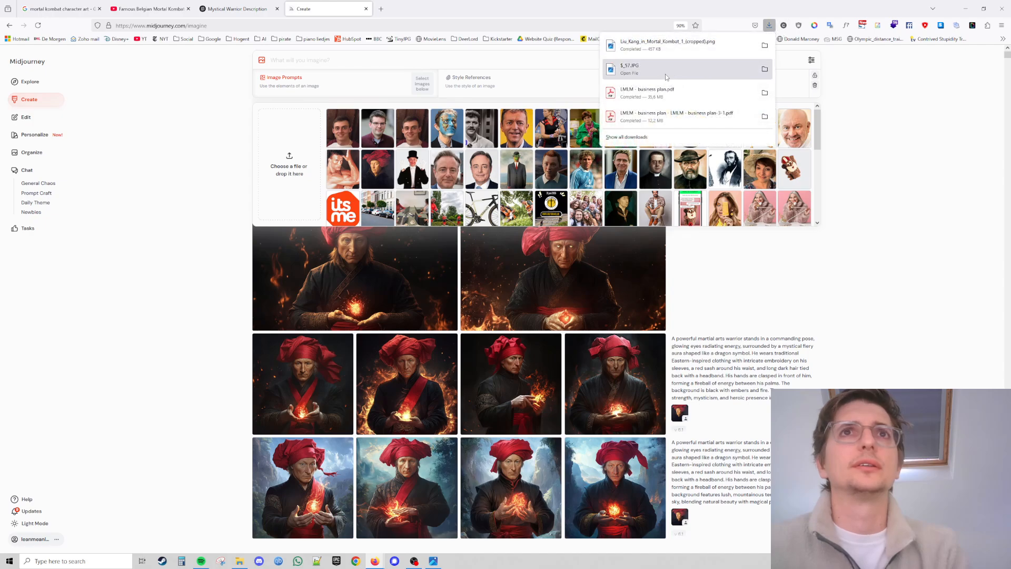
{"action": "left_click_drag", "start_coordinate": [685, 69], "coordinate": [342, 142]}
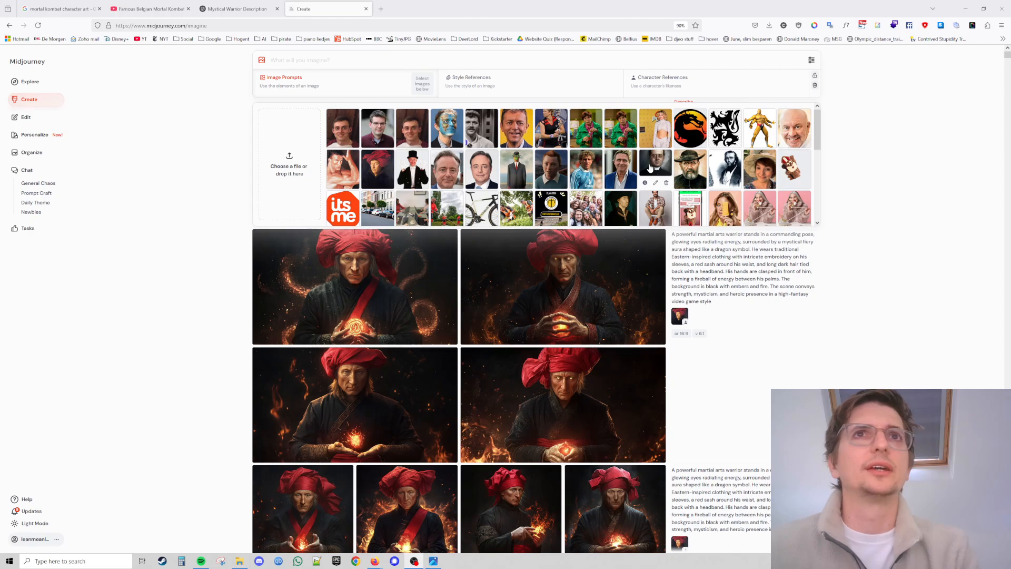
Set the uploaded priest portrait as the character reference for the prompt.
{"action": "left_click_drag", "start_coordinate": [651, 168], "coordinate": [658, 95]}
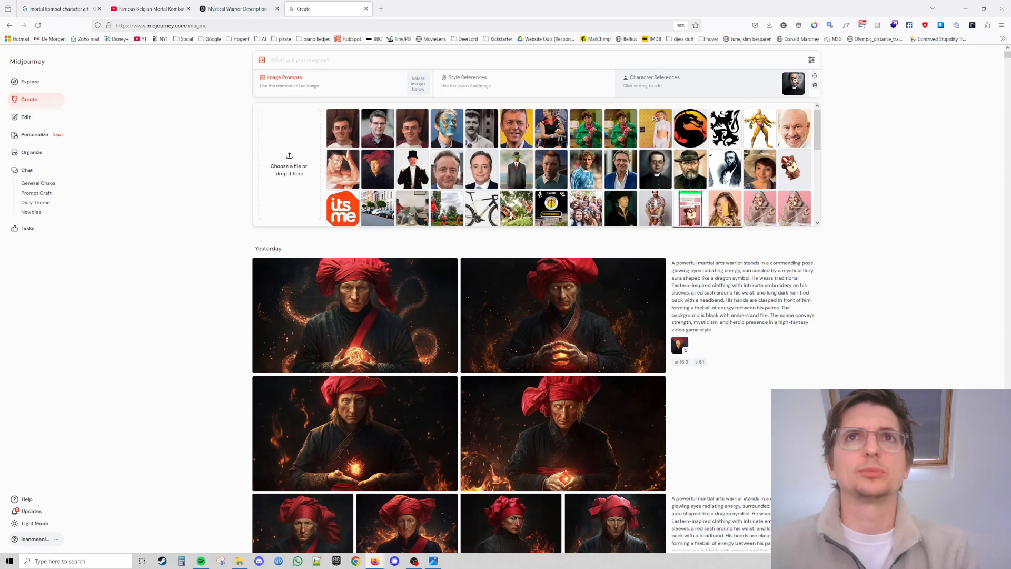
{"action": "left_click", "coordinate": [852, 150]}
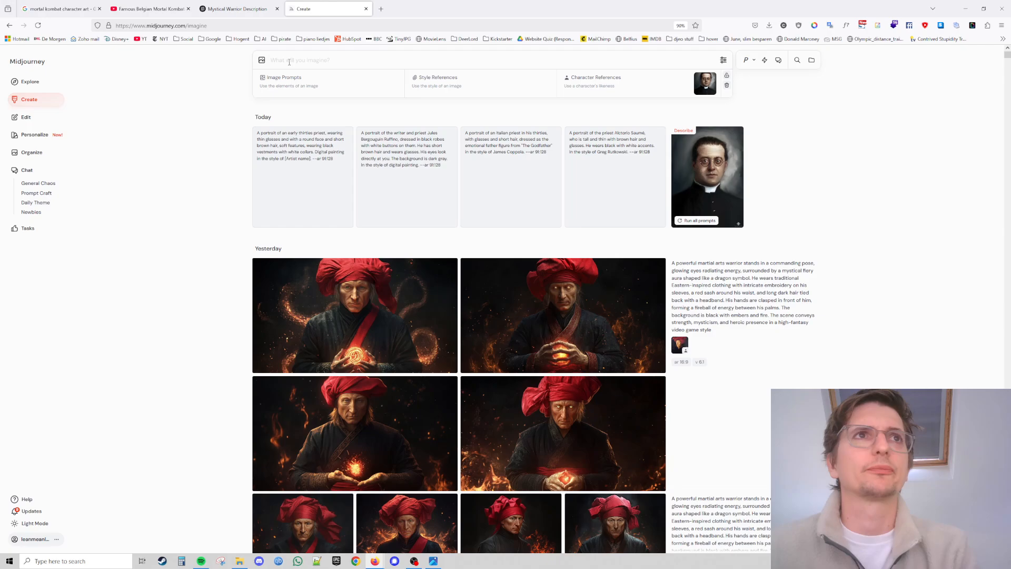
Copy ChatGPT's description up to the sphere of fiery energy and paste it into the Midjourney prompt.
{"action": "left_click", "coordinate": [237, 8]}
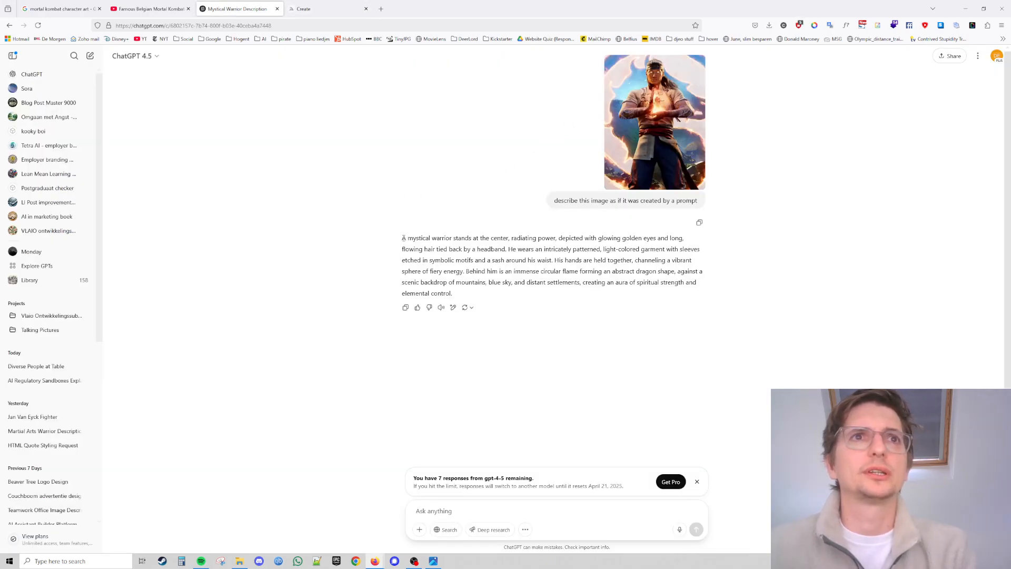
{"action": "left_click_drag", "start_coordinate": [403, 238], "coordinate": [484, 283]}
{"action": "left_click", "coordinate": [467, 272]}
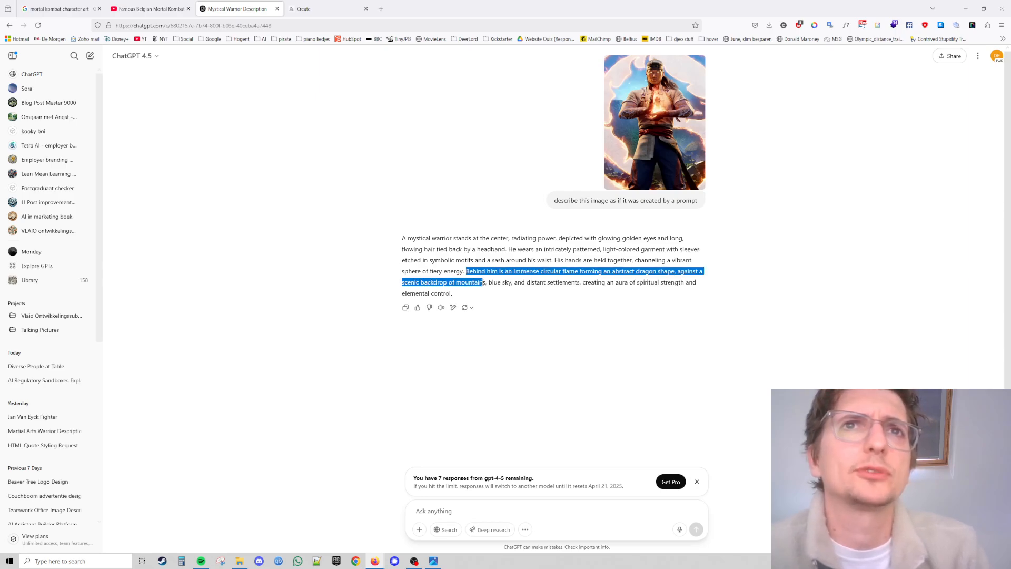
{"action": "left_click_drag", "start_coordinate": [483, 282], "coordinate": [579, 296]}
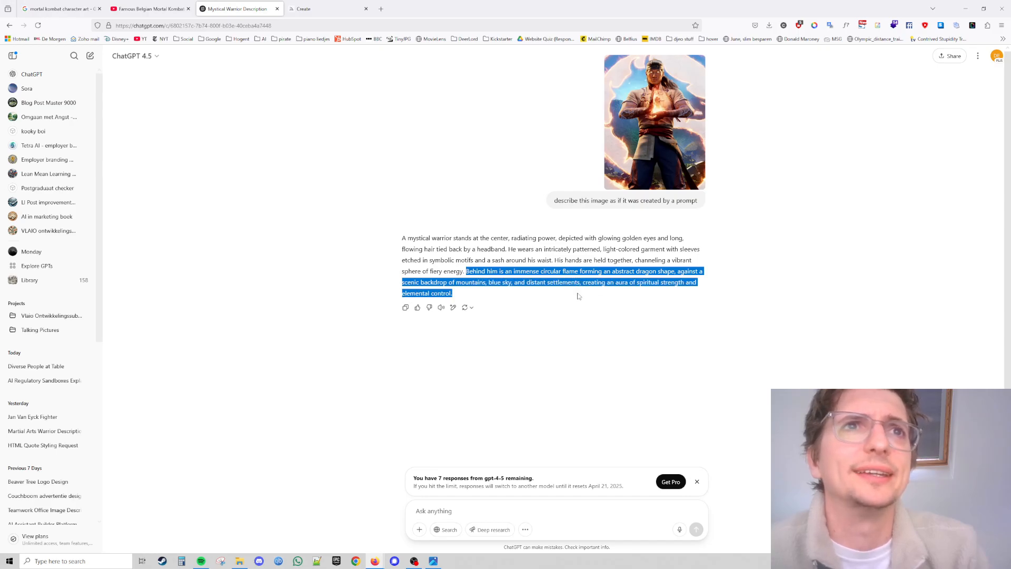
{"action": "left_click", "coordinate": [579, 296]}
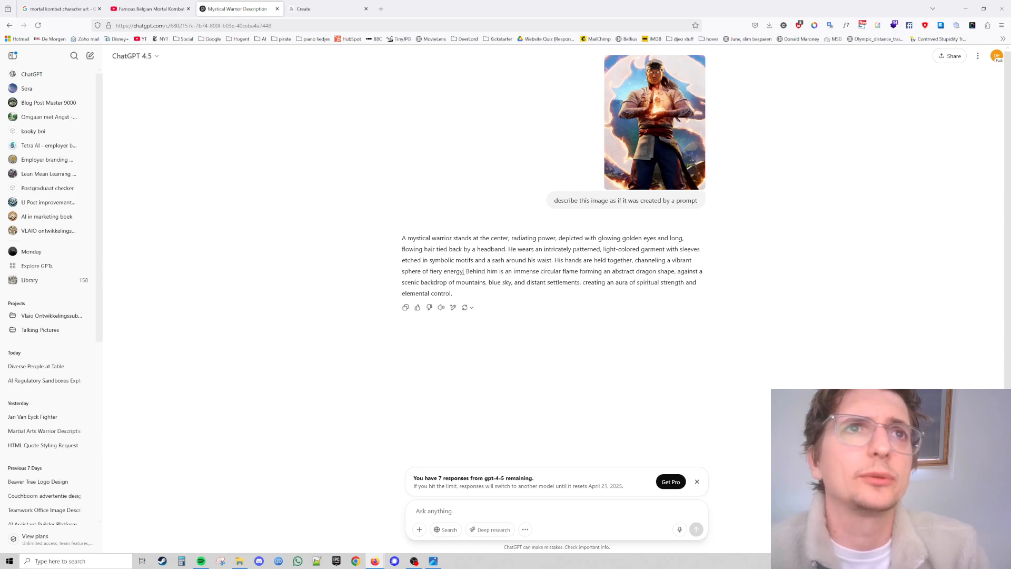
{"action": "left_click_drag", "start_coordinate": [463, 272], "coordinate": [399, 239]}
{"action": "key", "text": "ctrl+c"}
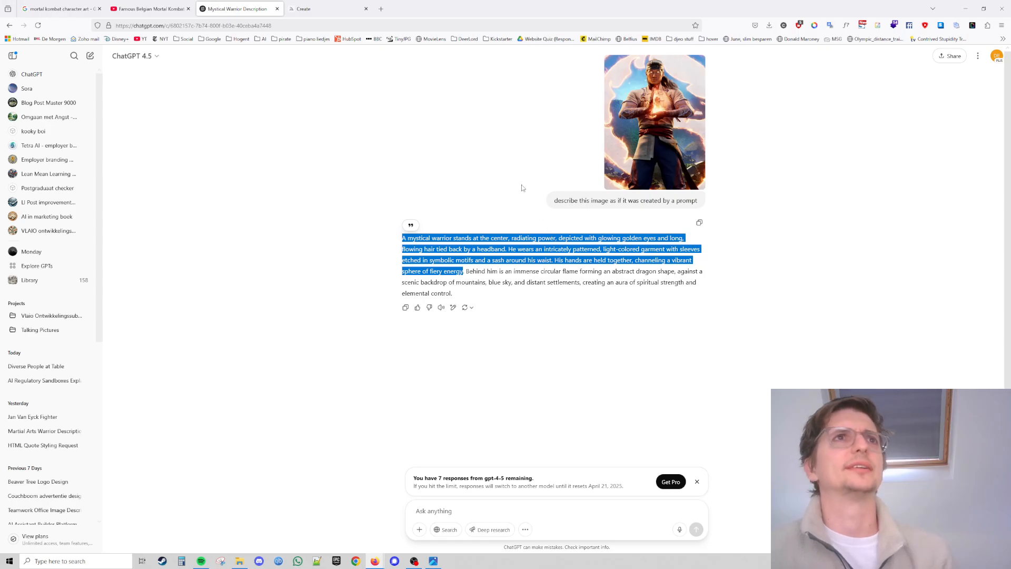
{"action": "left_click", "coordinate": [333, 5]}
{"action": "key", "text": "ctrl+v"}
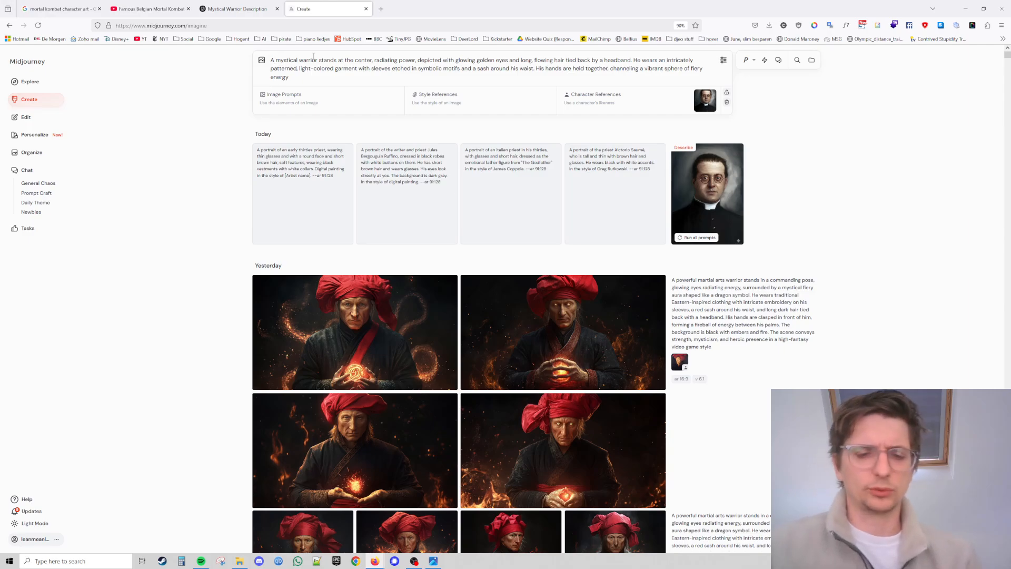
Insert "Mortal Kombat" before "mystical warrior" at the start of the prompt.
{"action": "type", "text": "Mortak"}
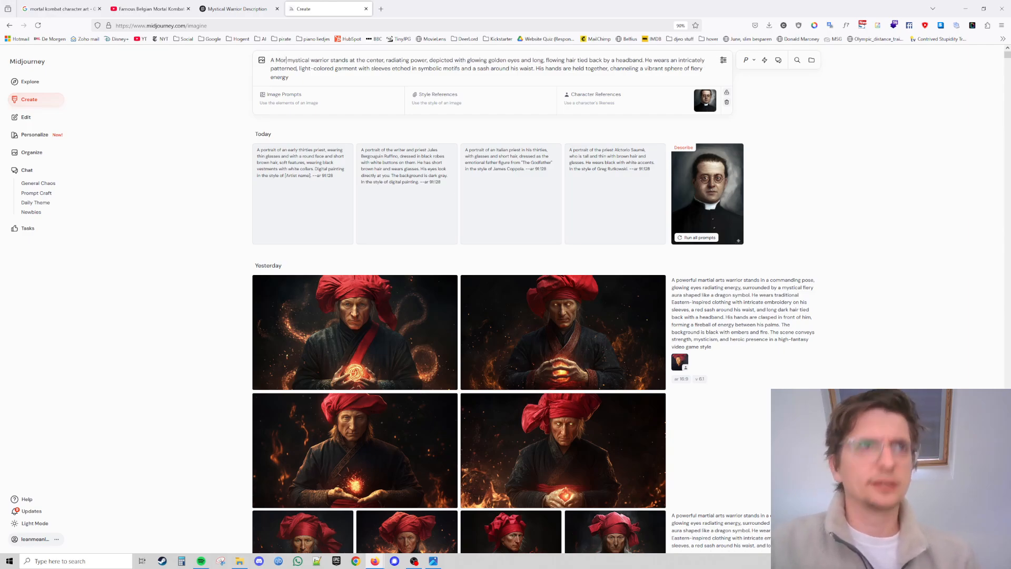
{"action": "key", "text": "BackSpace"}
{"action": "type", "text": "l Kom"}
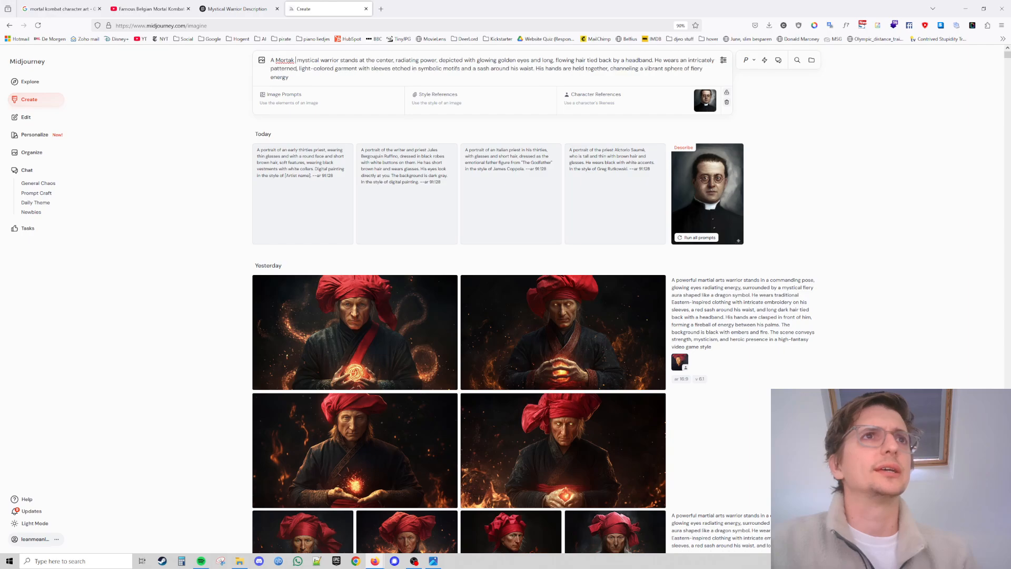
{"action": "type", "text": "ba"}
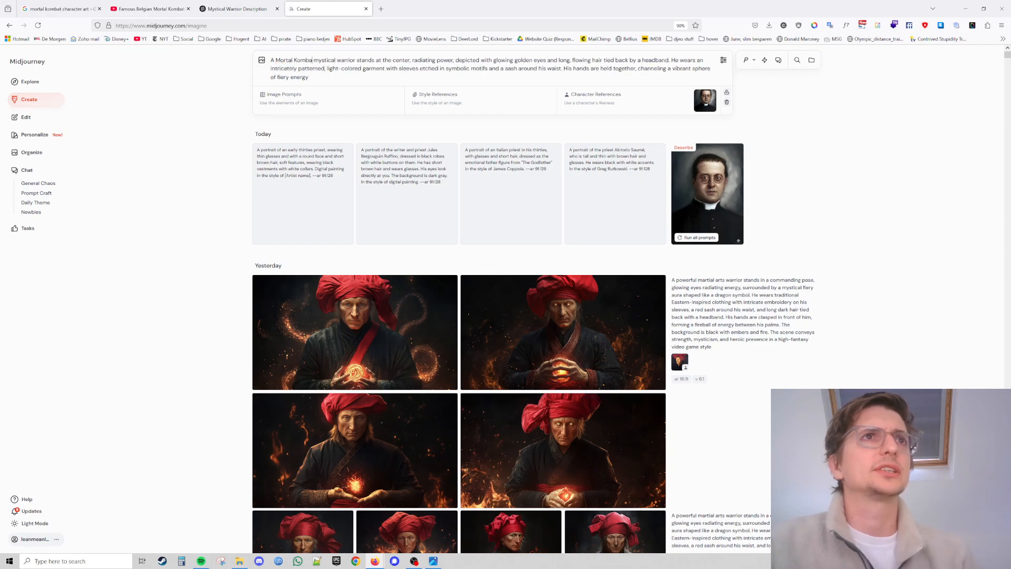
{"action": "type", "text": "t"}
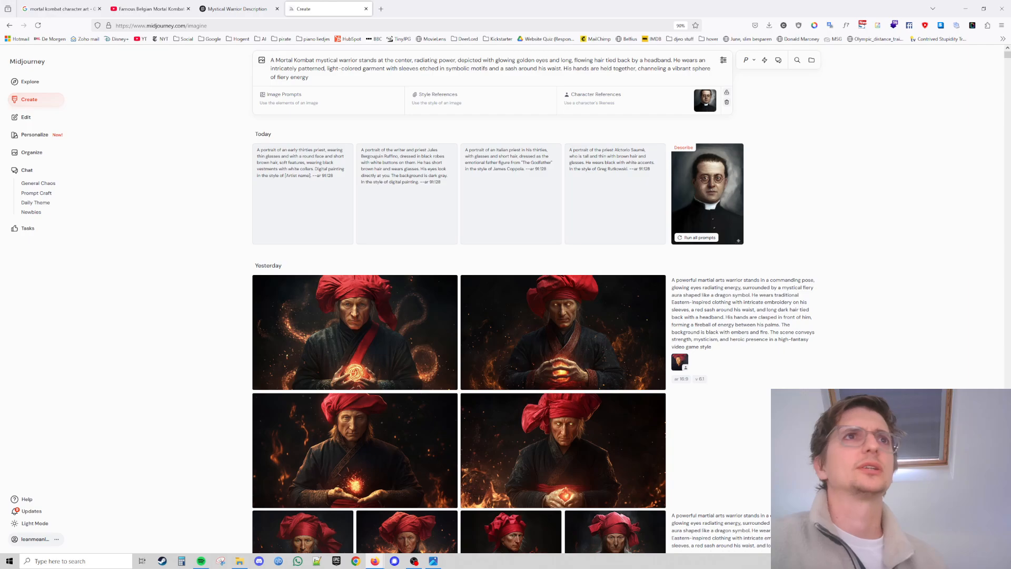
Append "Black fire ember background." to the end of the prompt and submit it for generation.
{"action": "left_click_drag", "start_coordinate": [427, 60], "coordinate": [519, 69]}
{"action": "left_click", "coordinate": [518, 68]}
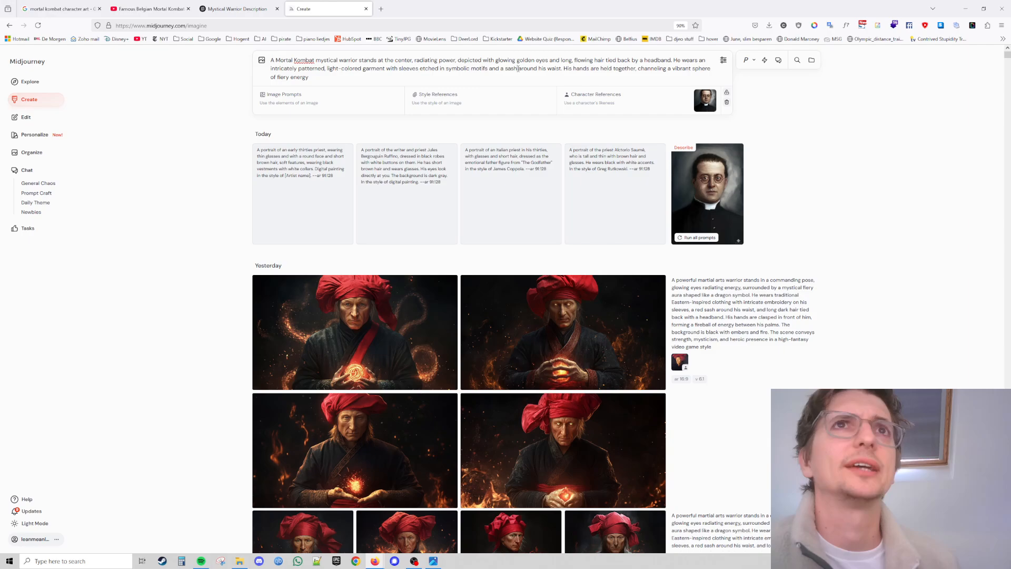
{"action": "left_click_drag", "start_coordinate": [592, 60], "coordinate": [629, 68]}
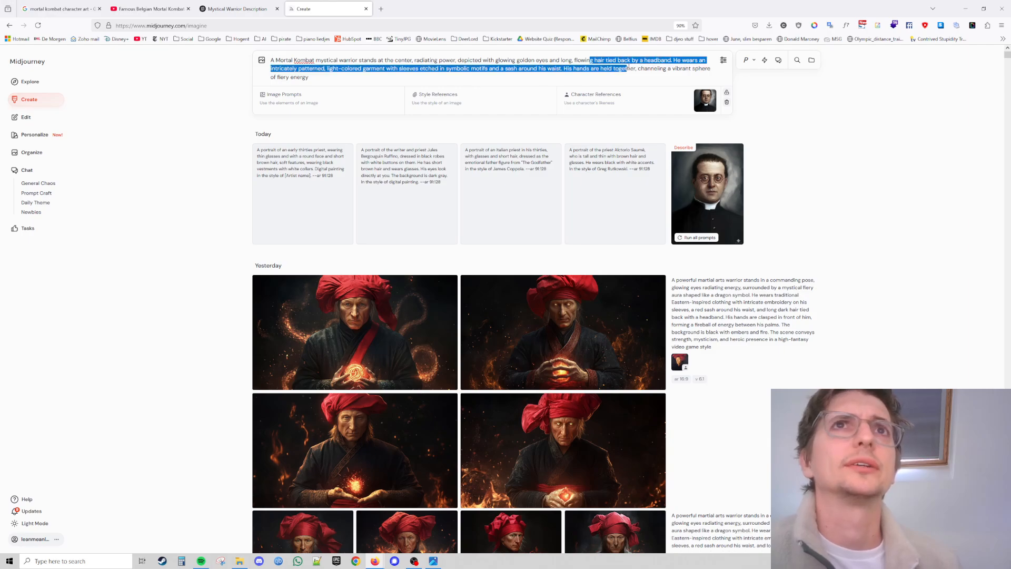
{"action": "left_click", "coordinate": [628, 68]}
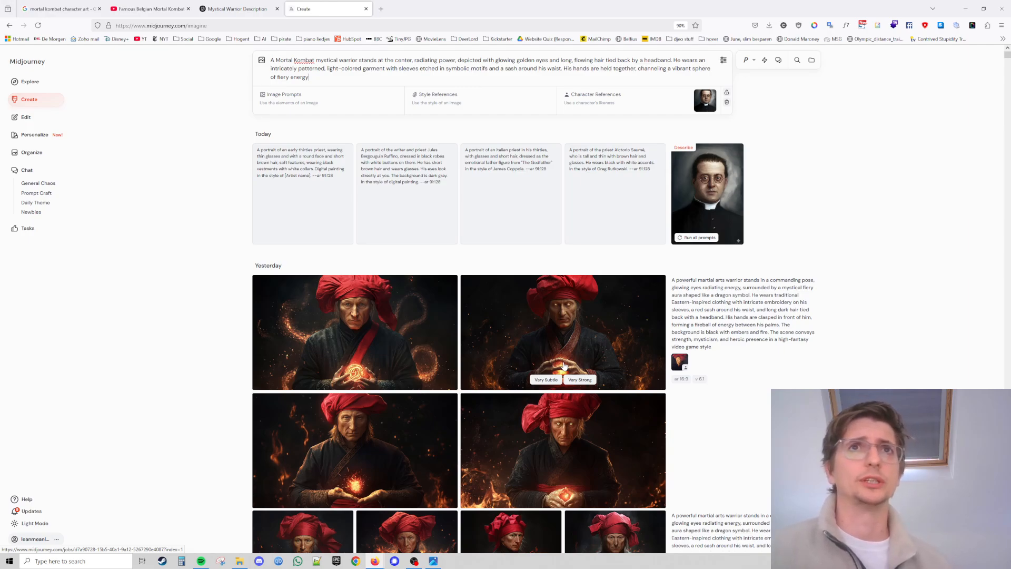
{"action": "type", "text": ". "}
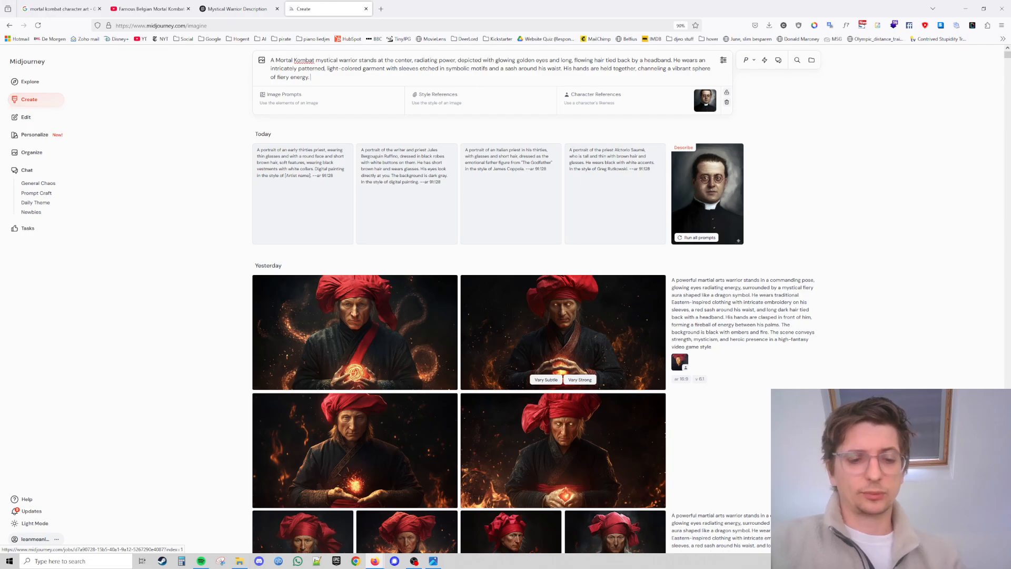
{"action": "type", "text": "Fiu"}
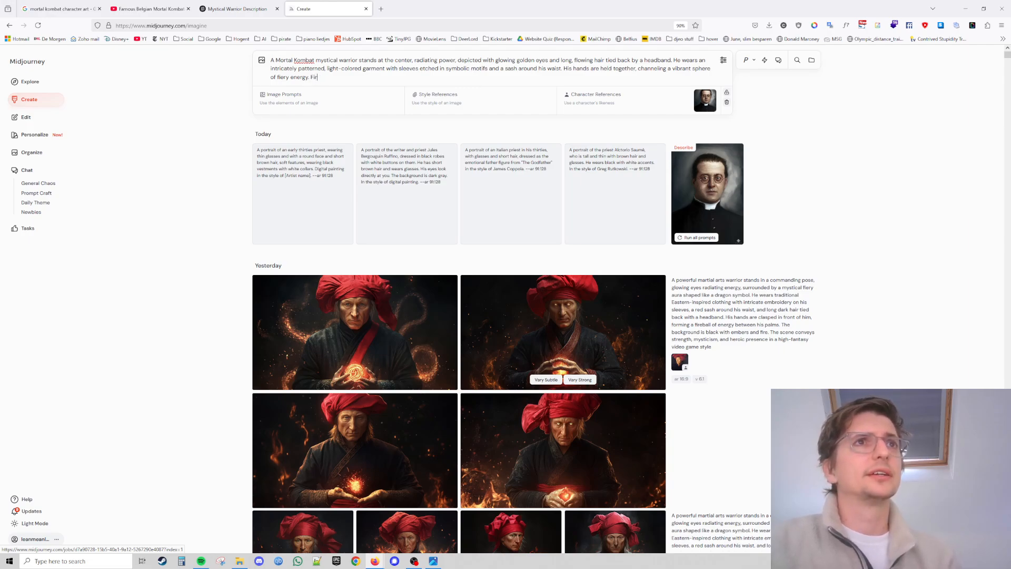
{"action": "type", "text": "e emb"}
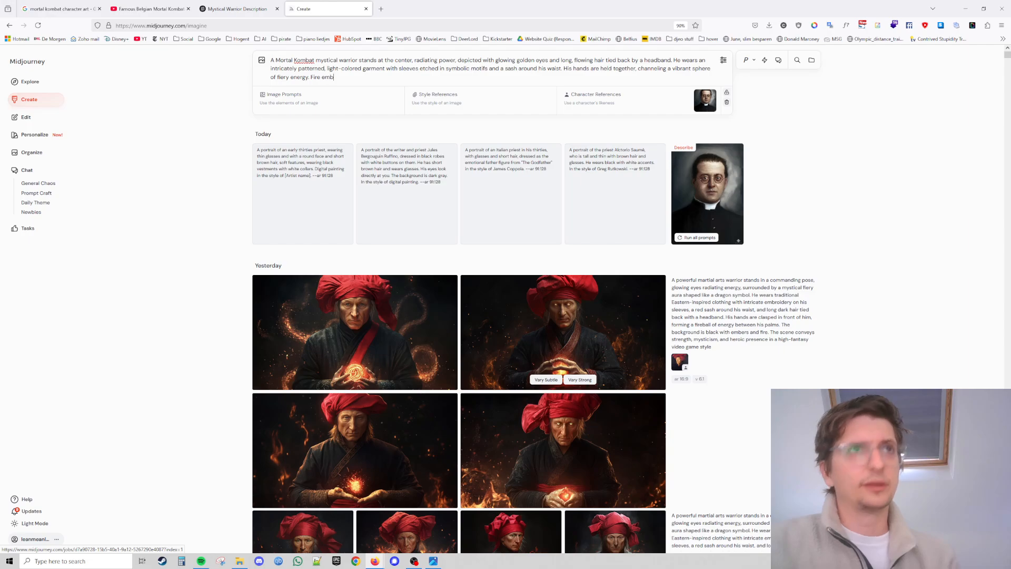
{"action": "key", "text": "BackSpace"}
{"action": "key", "text": "BackSpace"}
{"action": "key", "text": "BackSpace"}
{"action": "key", "text": "BackSpace"}
{"action": "key", "text": "BackSpace"}
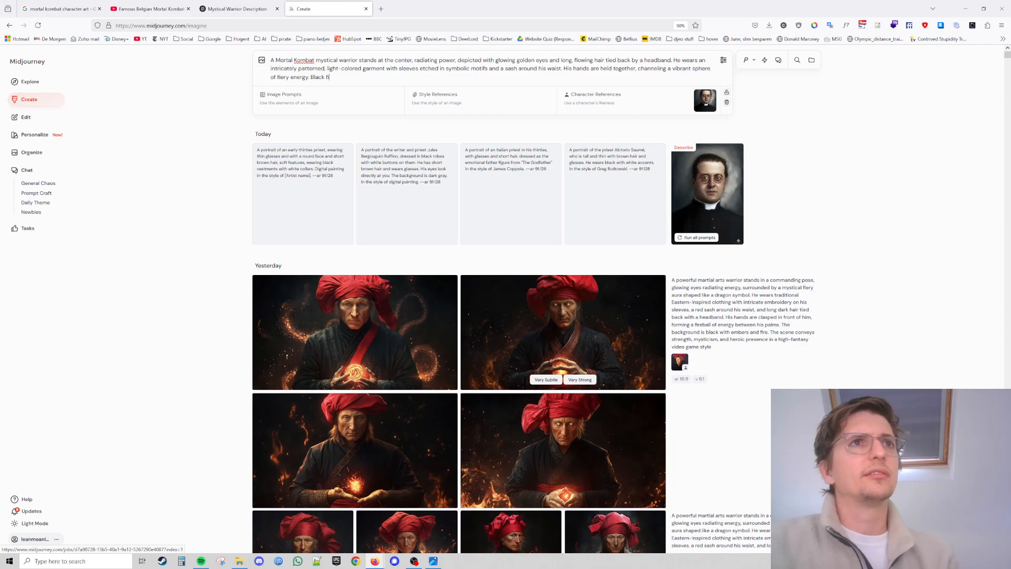
{"action": "type", "text": "re ember ba"}
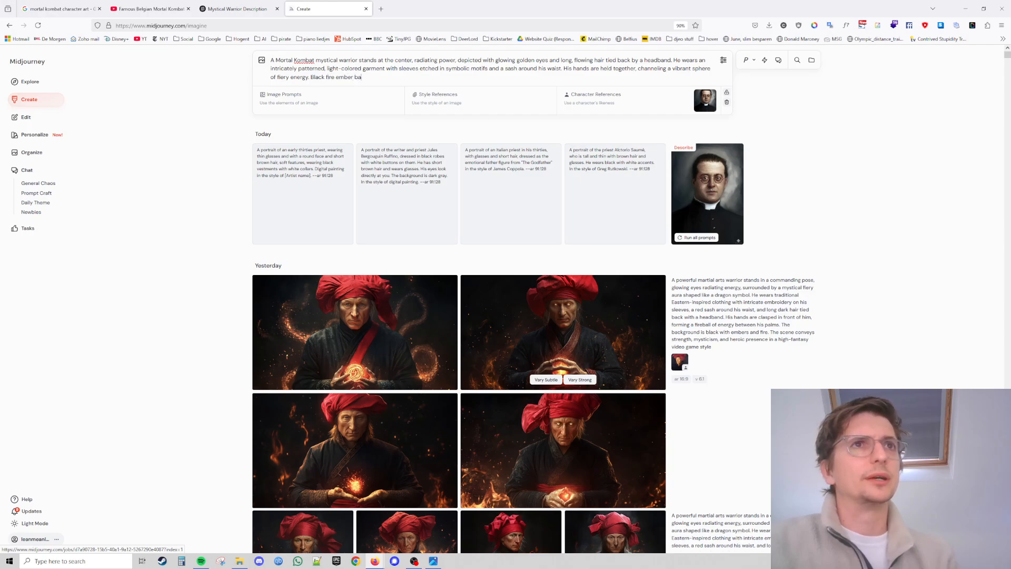
{"action": "type", "text": "ckground."}
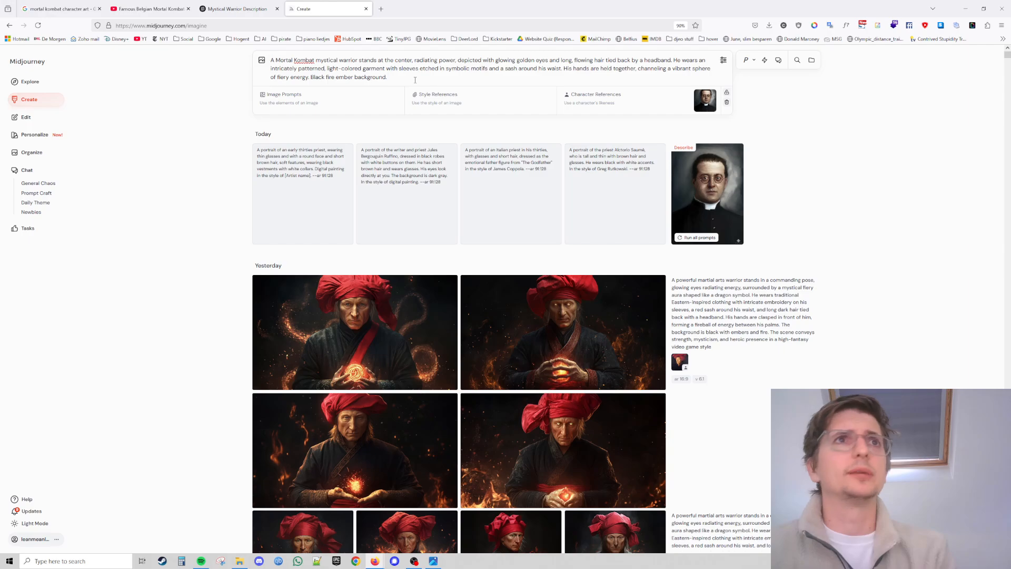
{"action": "key", "text": "Return"}
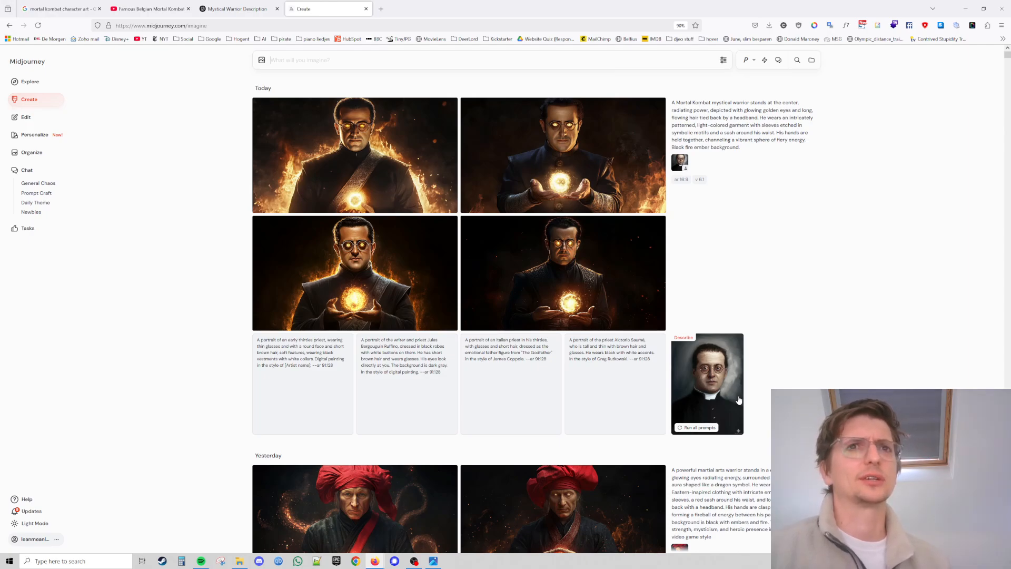
Open the first new Lemaître warrior image and browse through the generated variations.
{"action": "left_click", "coordinate": [325, 257]}
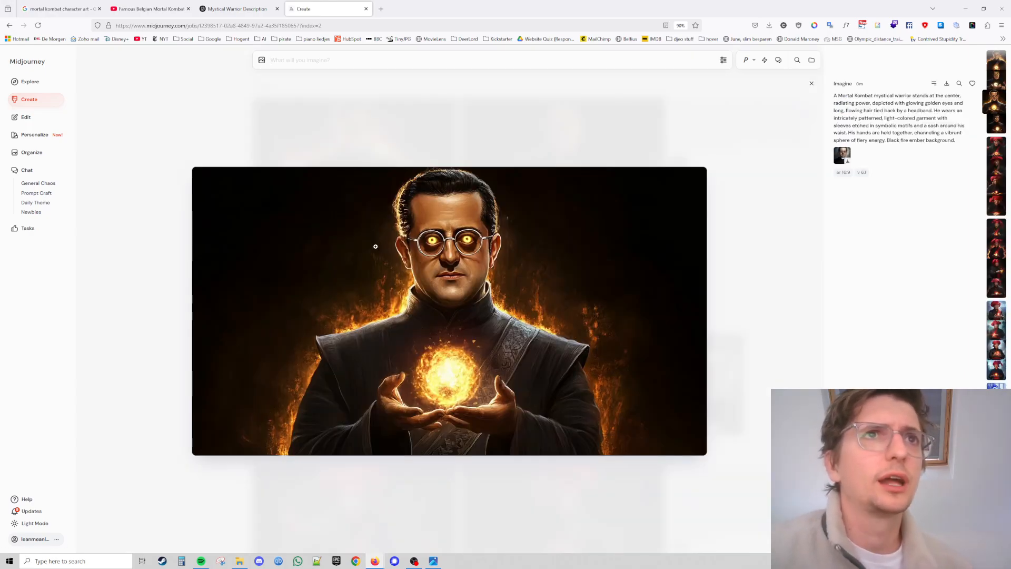
{"action": "key", "text": "Left"}
{"action": "key", "text": "Left"}
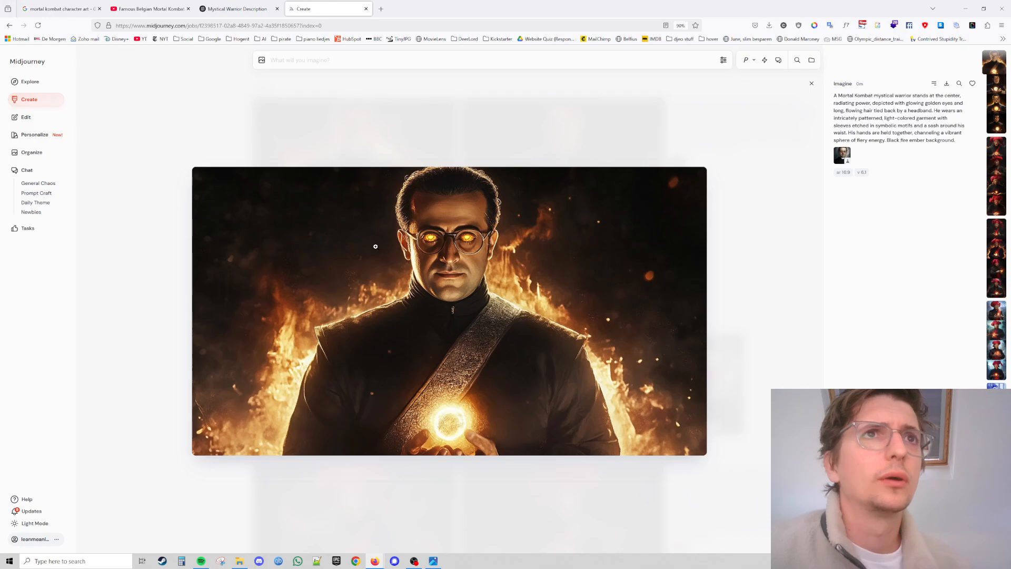
{"action": "key", "text": "Right"}
{"action": "key", "text": "Right"}
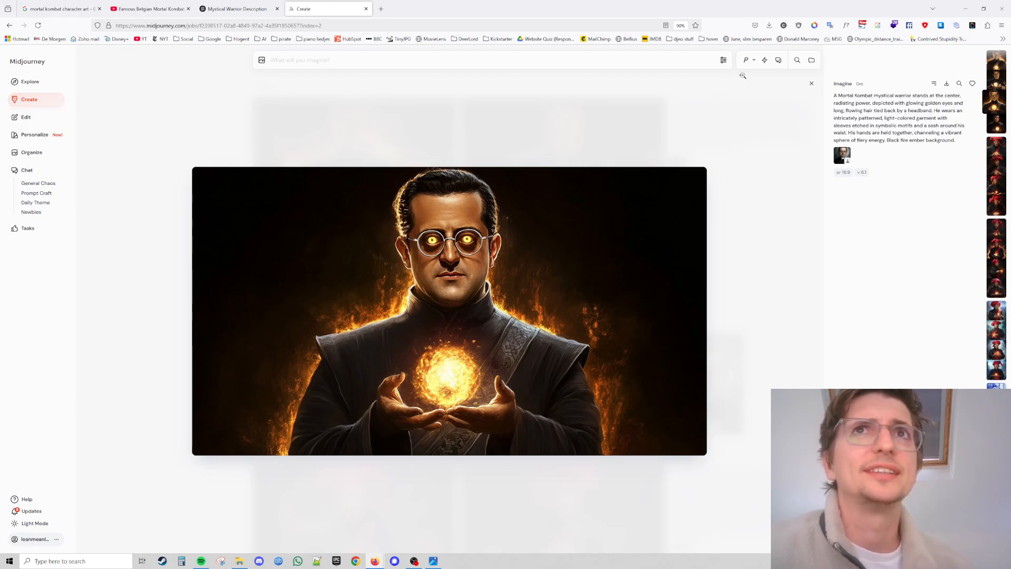
Open the $_57.JPG reference portrait from the browser's downloads list to compare it, then close it.
{"action": "left_click", "coordinate": [769, 26]}
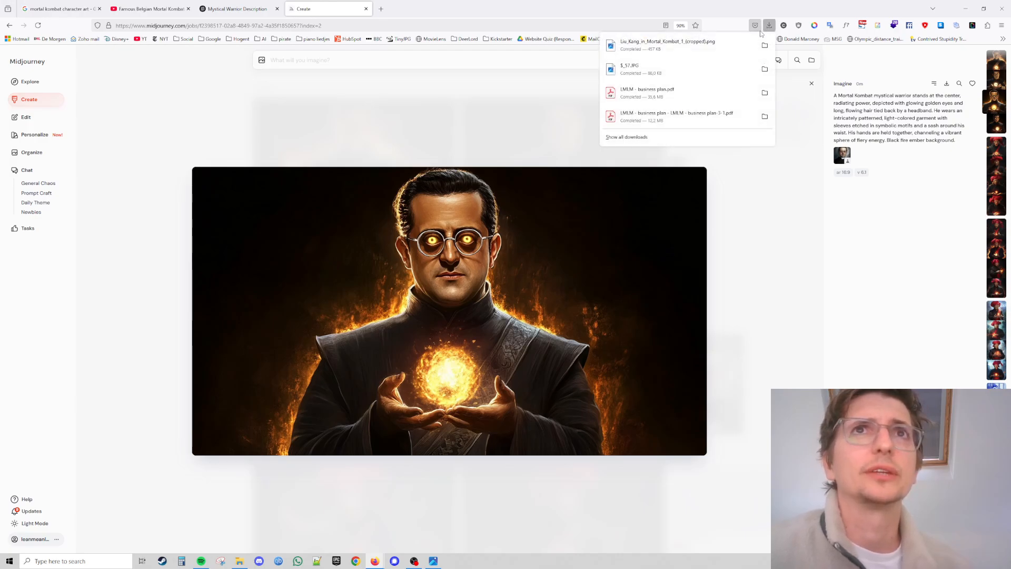
{"action": "left_click", "coordinate": [697, 65]}
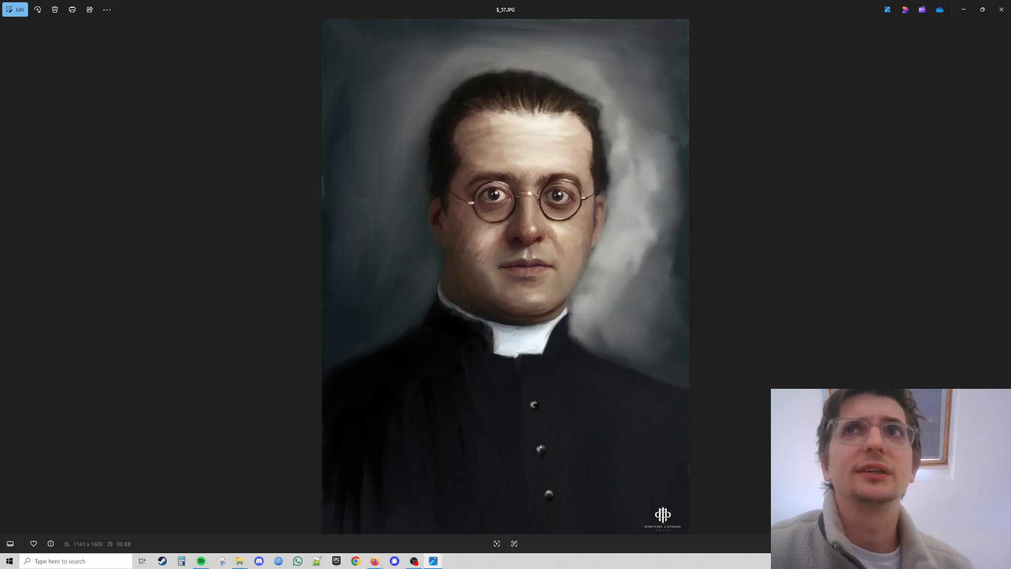
{"action": "left_click", "coordinate": [1000, 11]}
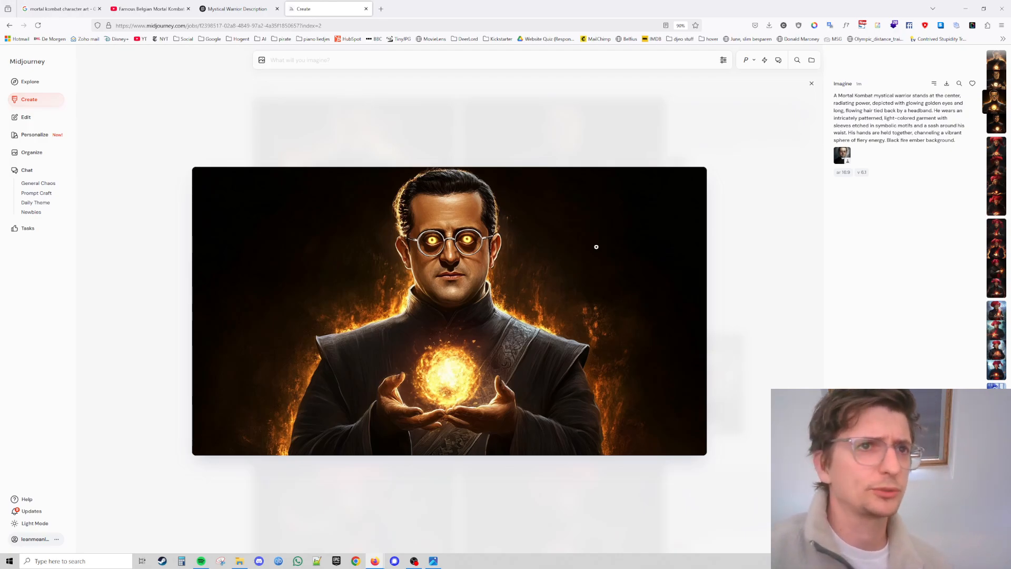
Flip back and forth through the four generated warrior images and close the image viewer.
{"action": "key", "text": "Right"}
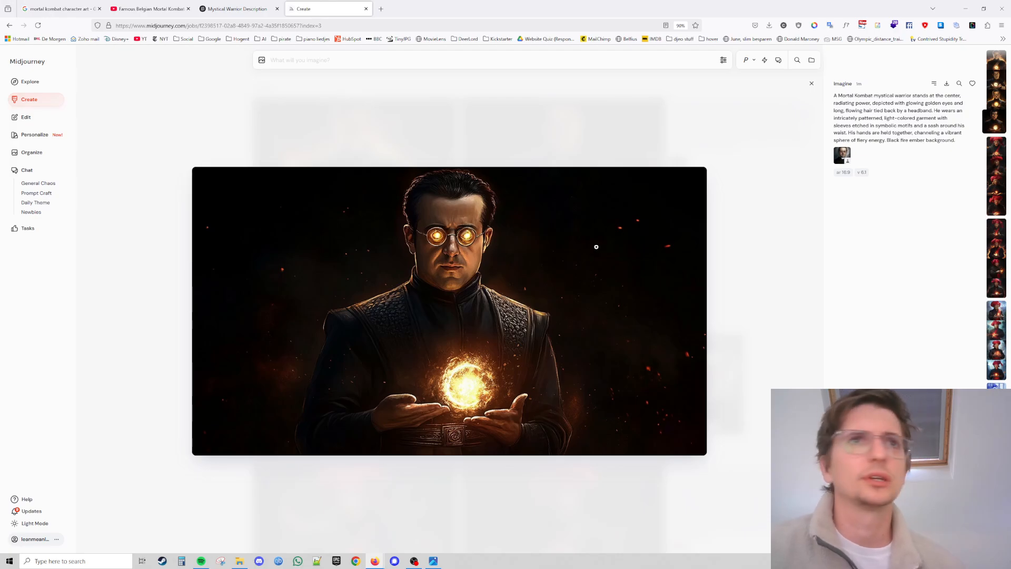
{"action": "key", "text": "Left"}
{"action": "key", "text": "Left"}
{"action": "key", "text": "Left"}
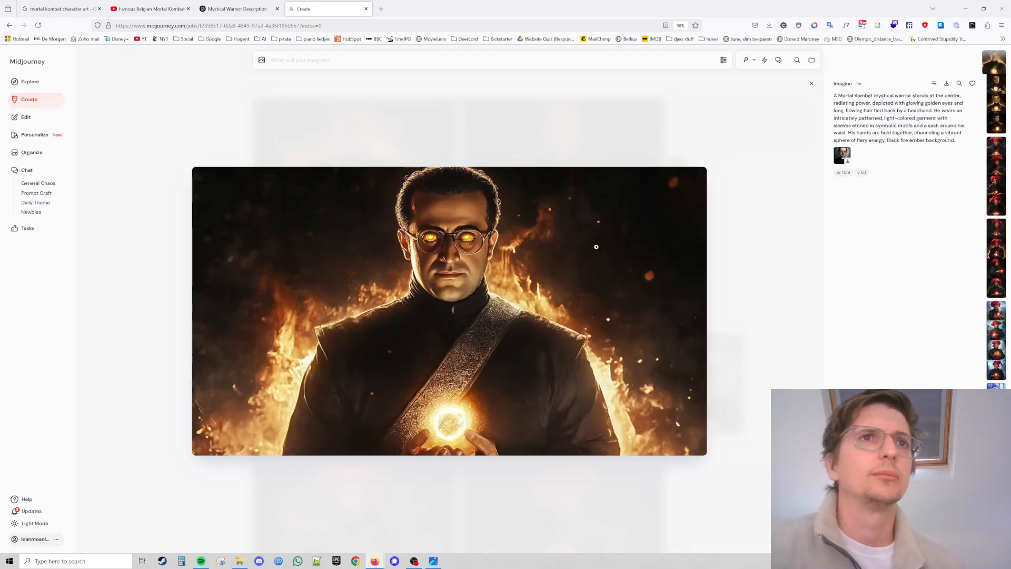
{"action": "key", "text": "Right"}
{"action": "key", "text": "Left"}
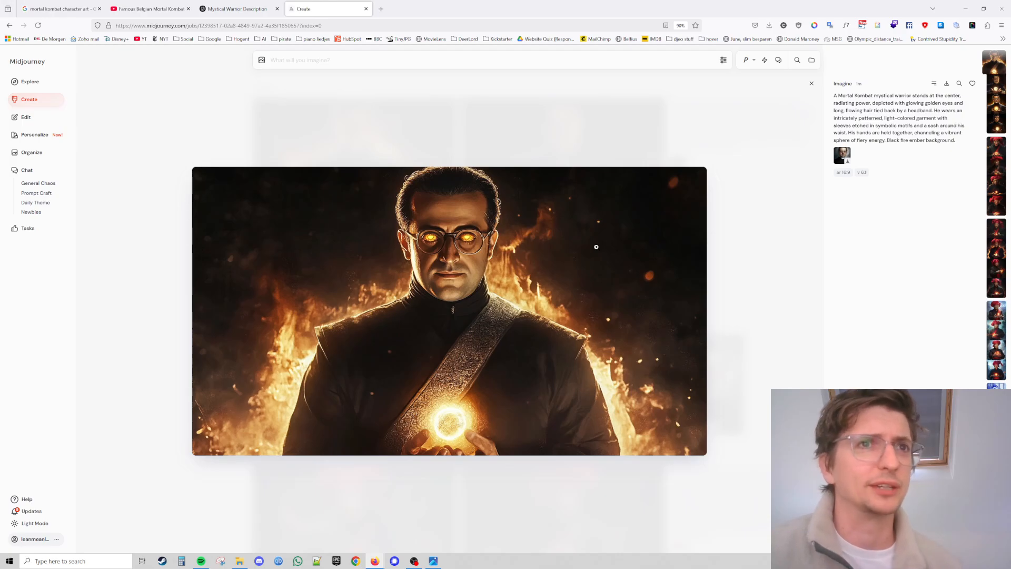
{"action": "key", "text": "Right"}
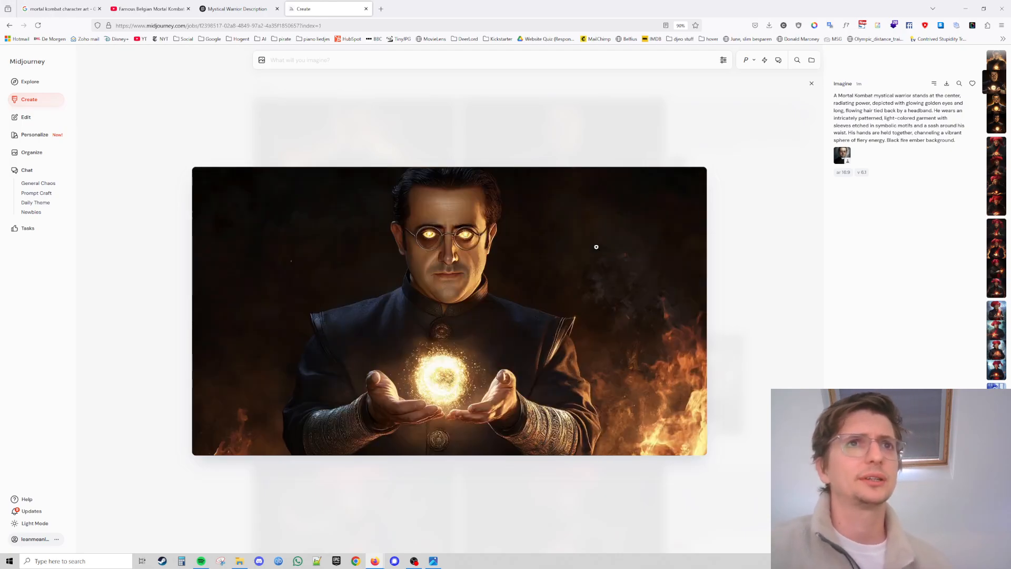
{"action": "key", "text": "Left"}
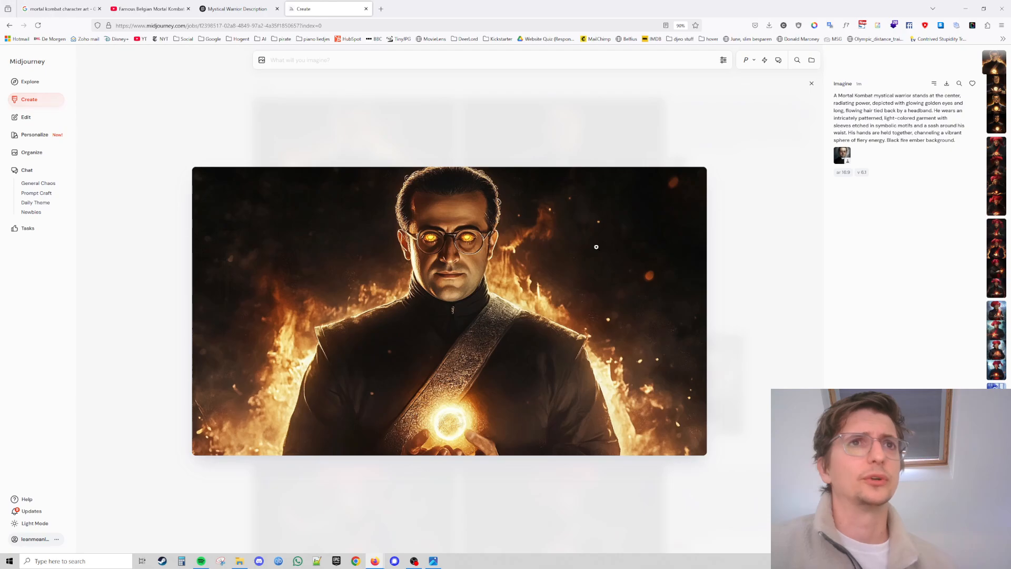
{"action": "key", "text": "Right"}
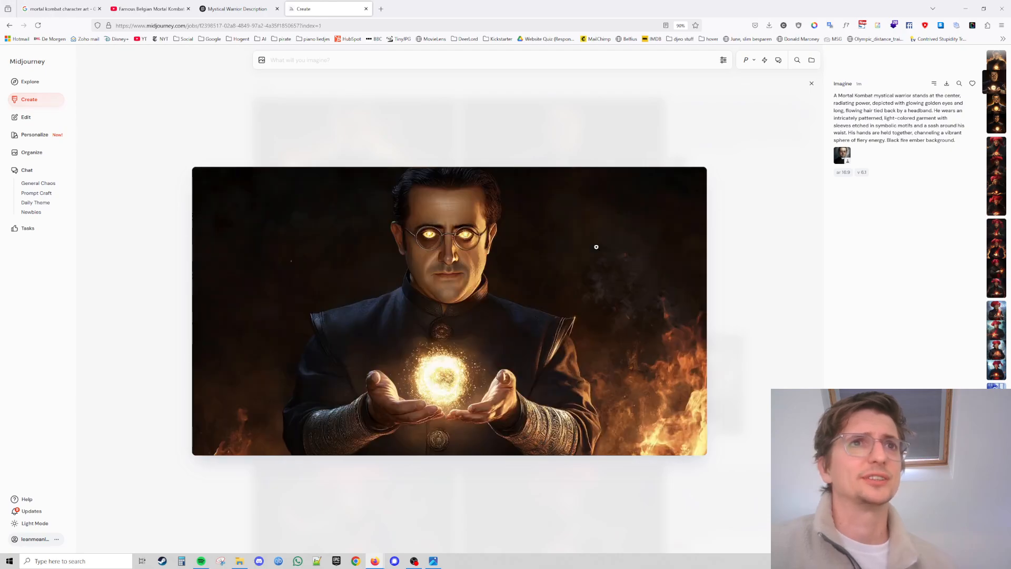
{"action": "key", "text": "Right"}
{"action": "key", "text": "Left"}
{"action": "key", "text": "Left"}
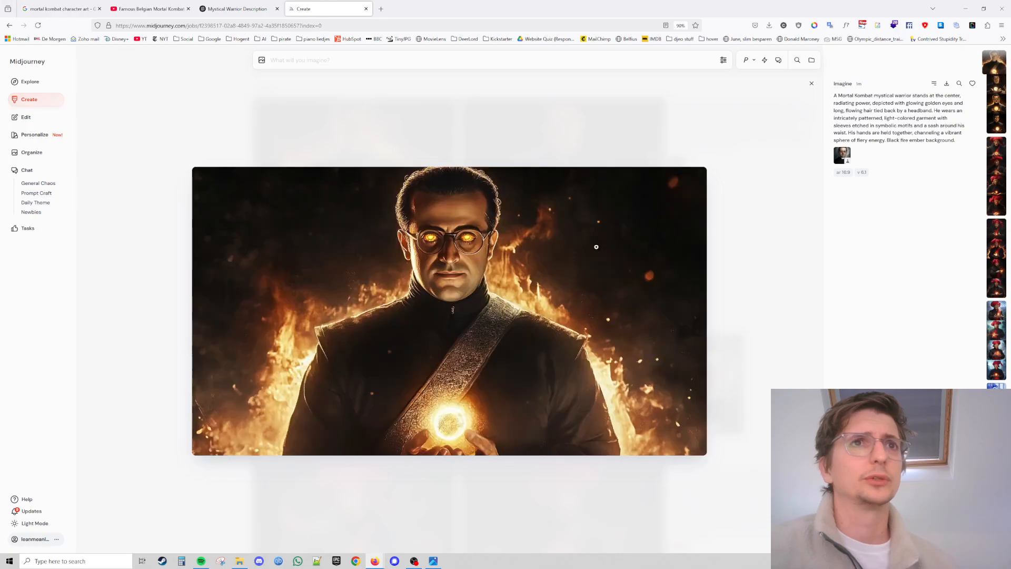
{"action": "key", "text": "Right"}
{"action": "key", "text": "Right"}
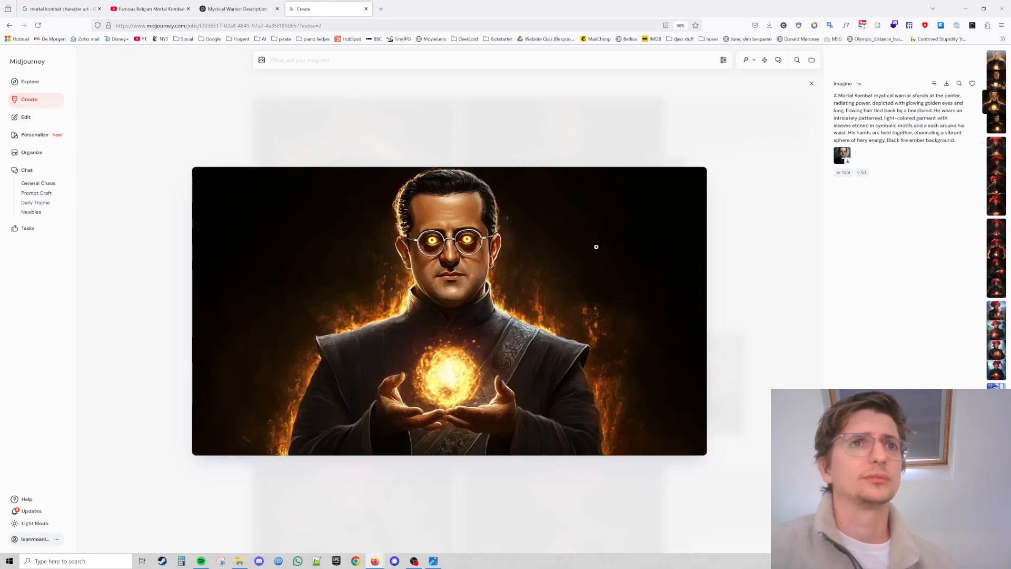
{"action": "key", "text": "Right"}
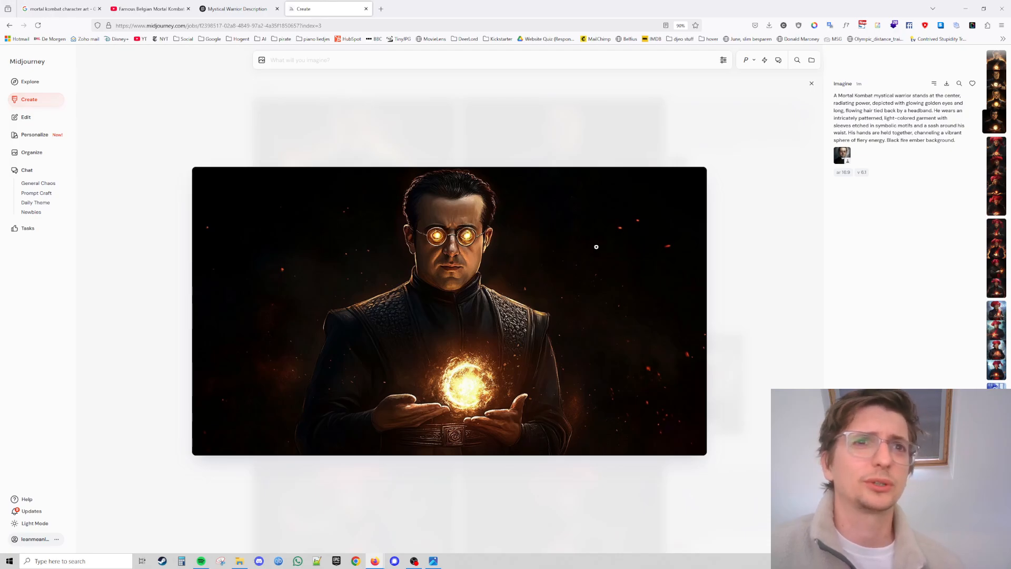
{"action": "key", "text": "Right"}
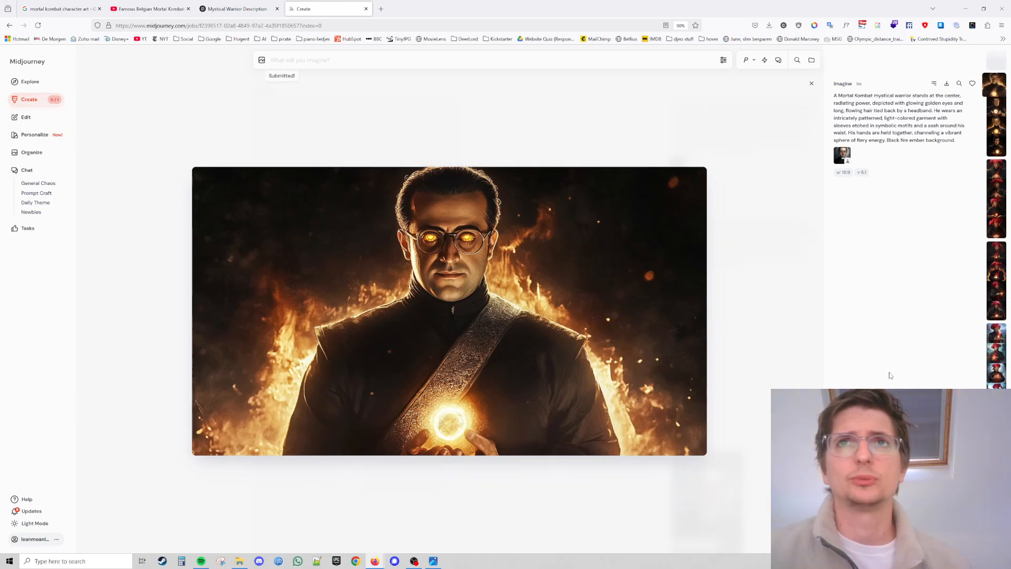
{"action": "left_click", "coordinate": [812, 84]}
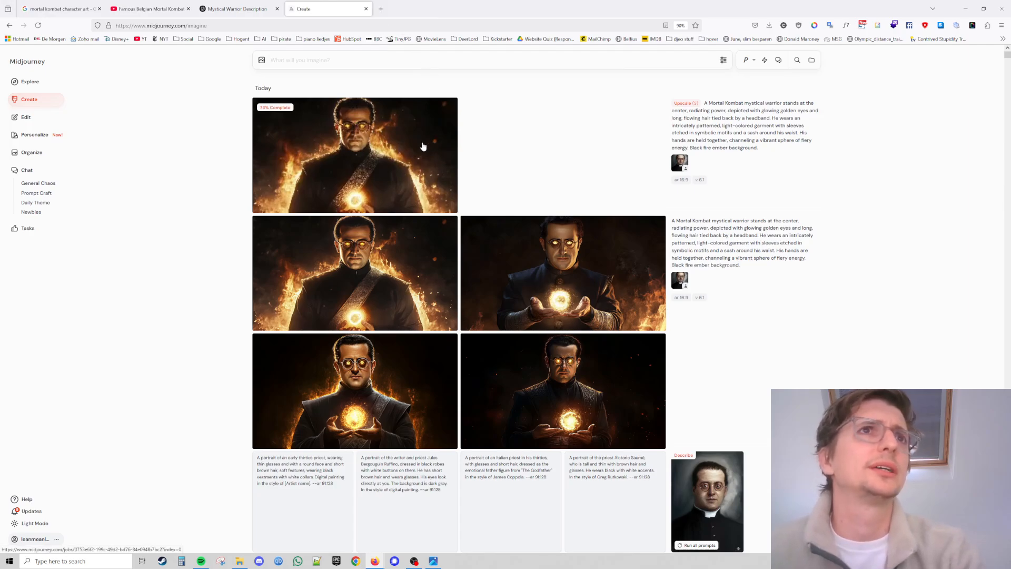
Open replicate.com in a new browser tab.
{"action": "left_click", "coordinate": [386, 10]}
{"action": "type", "text": "replicate.com/"}
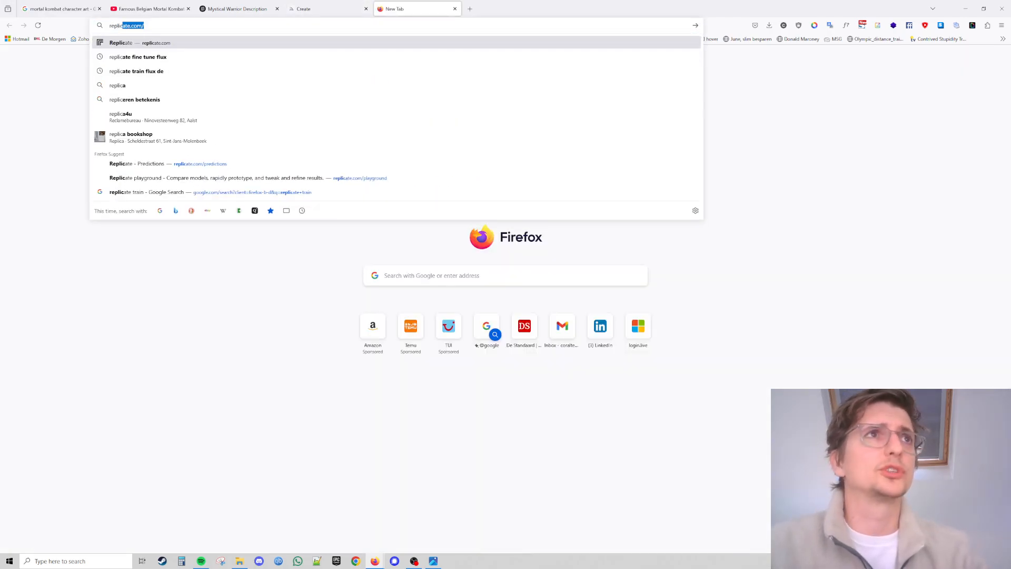
{"action": "key", "text": "Return"}
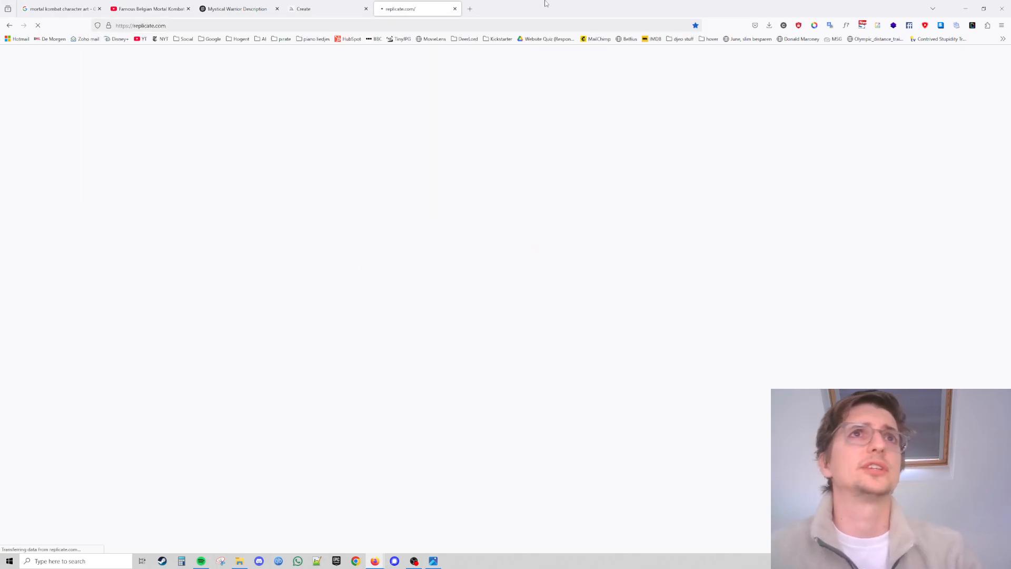
Open the Kling AI website in another new tab and scroll through its homepage.
{"action": "key", "text": "ctrl+t"}
{"action": "type", "text": "klingai.com/"}
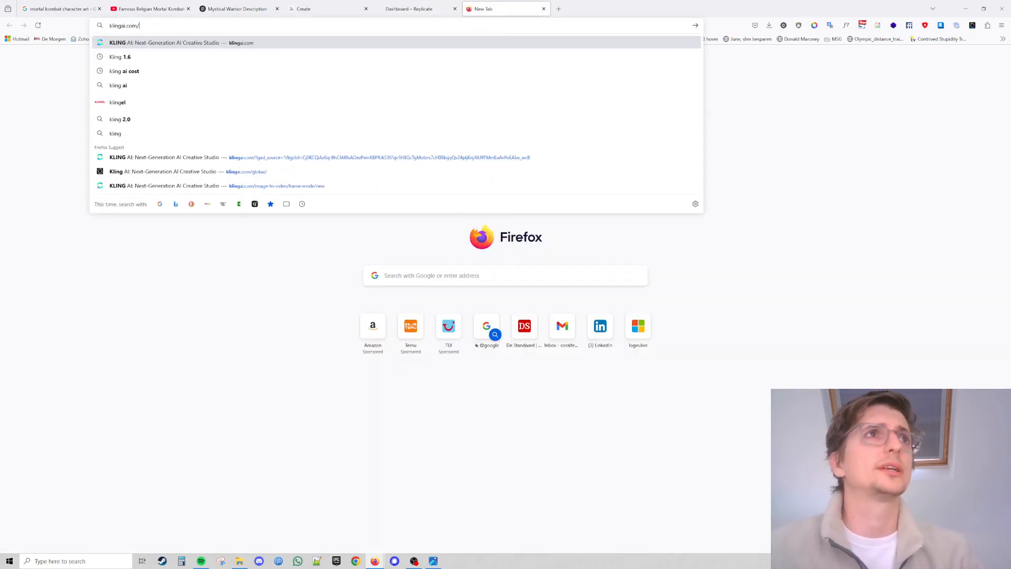
{"action": "left_click", "coordinate": [546, 185]}
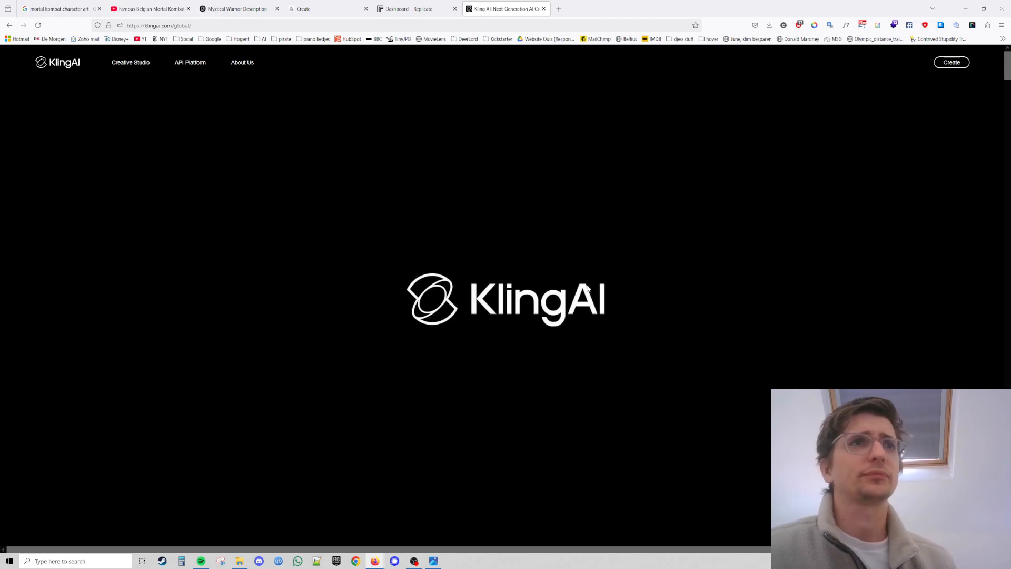
{"action": "scroll", "coordinate": [549, 272], "scroll_direction": "down", "scroll_amount": 5}
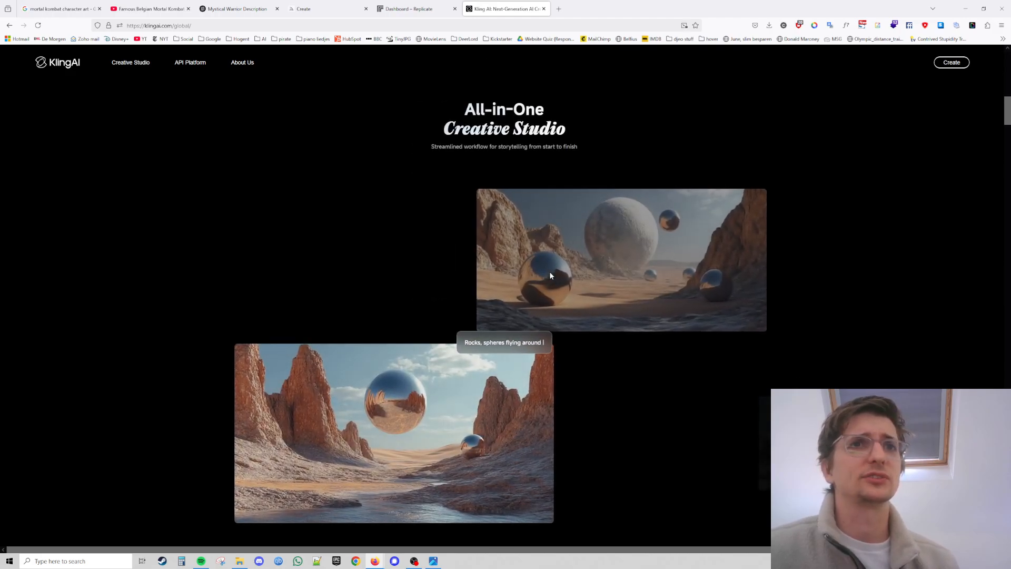
{"action": "scroll", "coordinate": [551, 275], "scroll_direction": "down", "scroll_amount": 5}
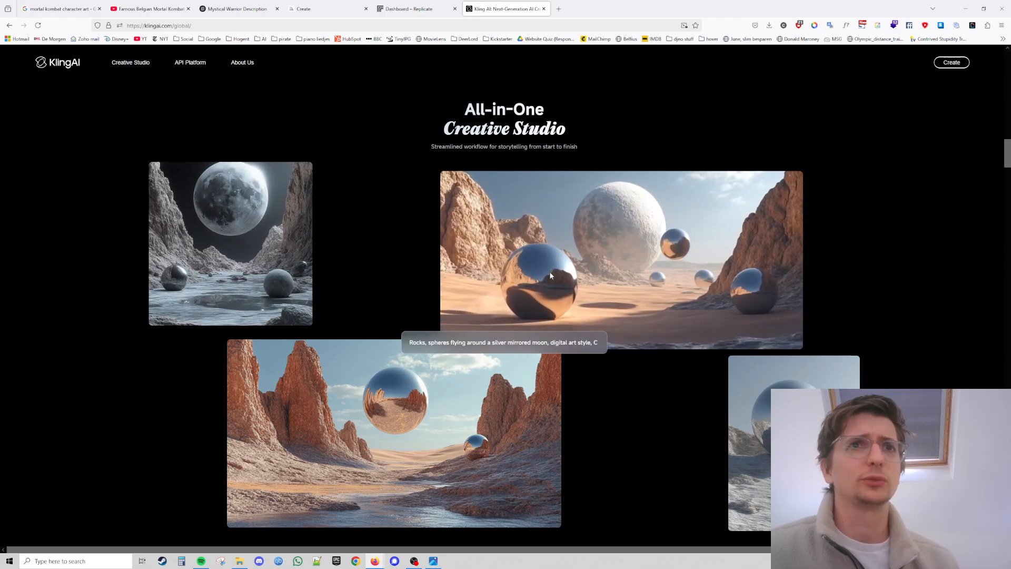
{"action": "scroll", "coordinate": [551, 275], "scroll_direction": "down", "scroll_amount": 5}
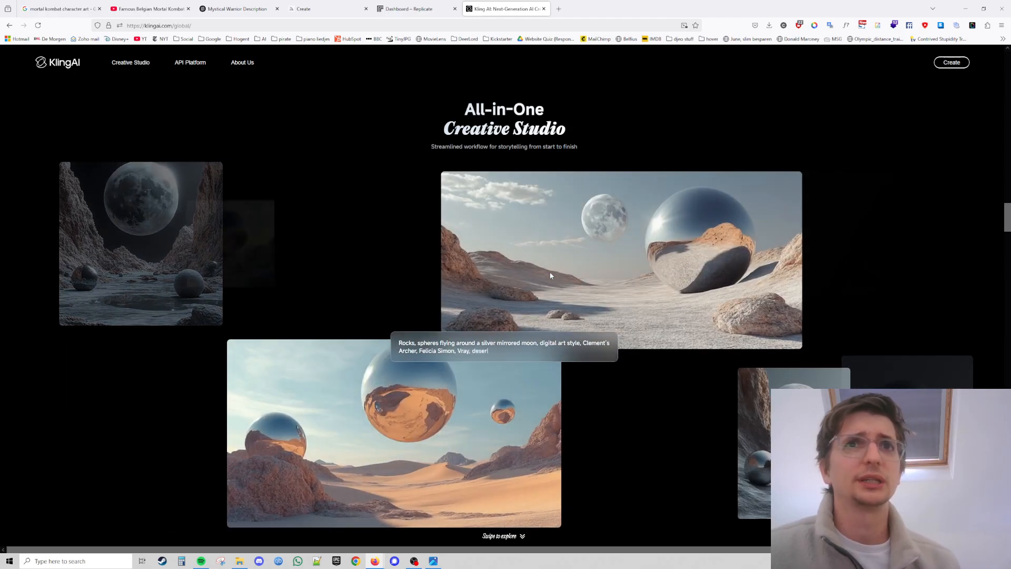
{"action": "scroll", "coordinate": [551, 275], "scroll_direction": "down", "scroll_amount": 5}
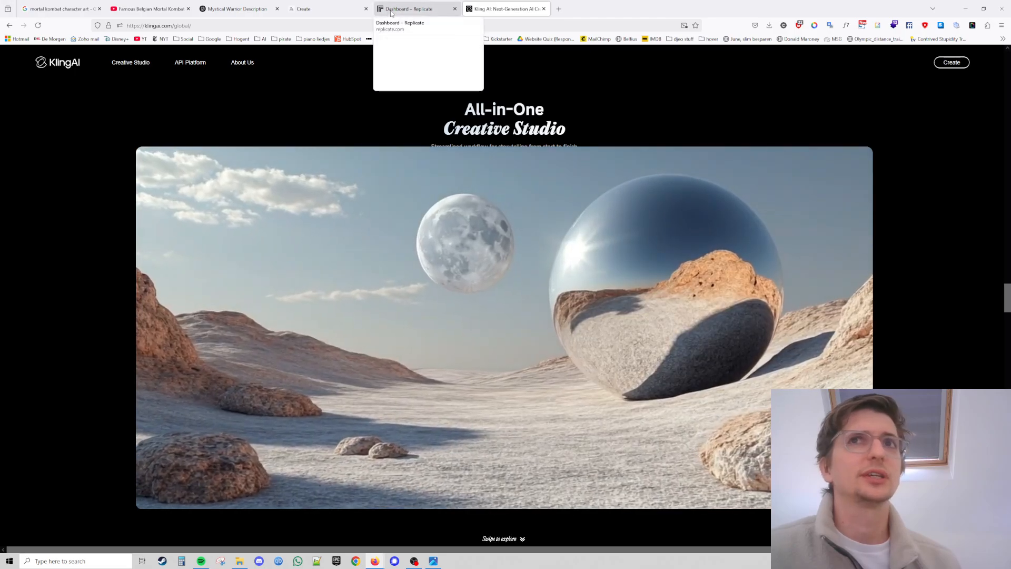
Search Replicate's models for kling and open the kwaivgi/kling-v1.6-pro model page.
{"action": "left_click", "coordinate": [390, 11]}
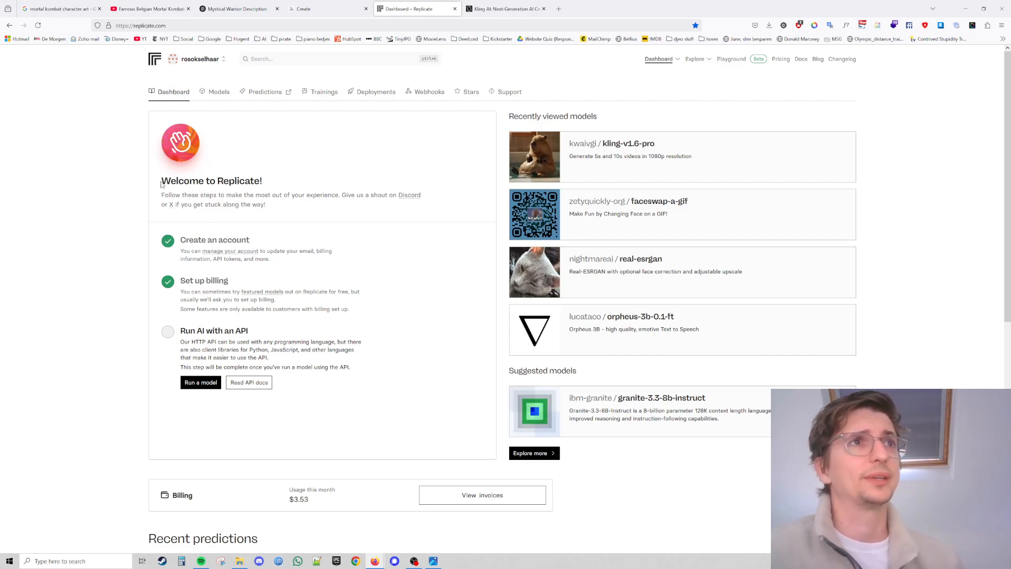
{"action": "left_click_drag", "start_coordinate": [161, 184], "coordinate": [269, 182]}
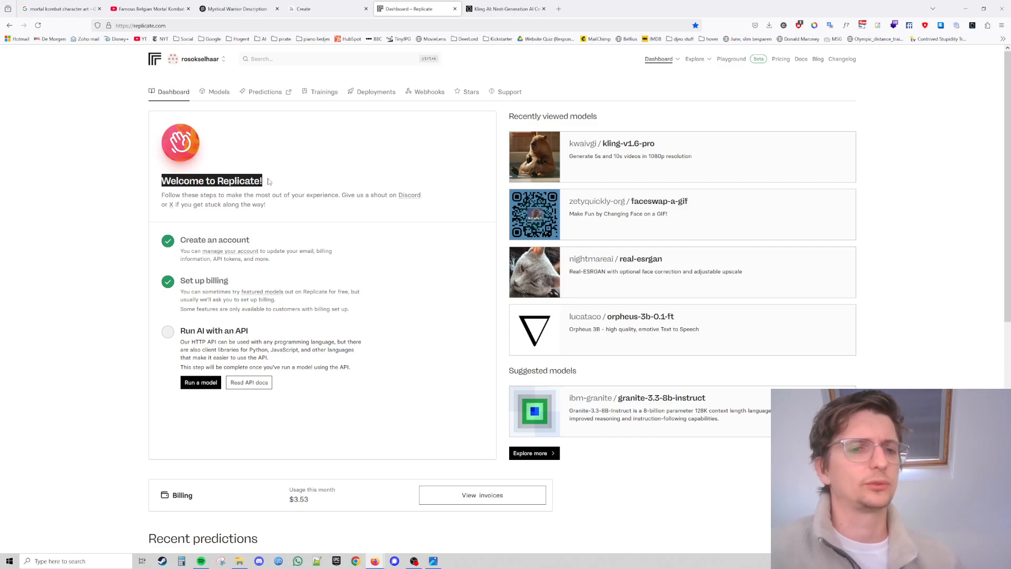
{"action": "left_click", "coordinate": [269, 182]}
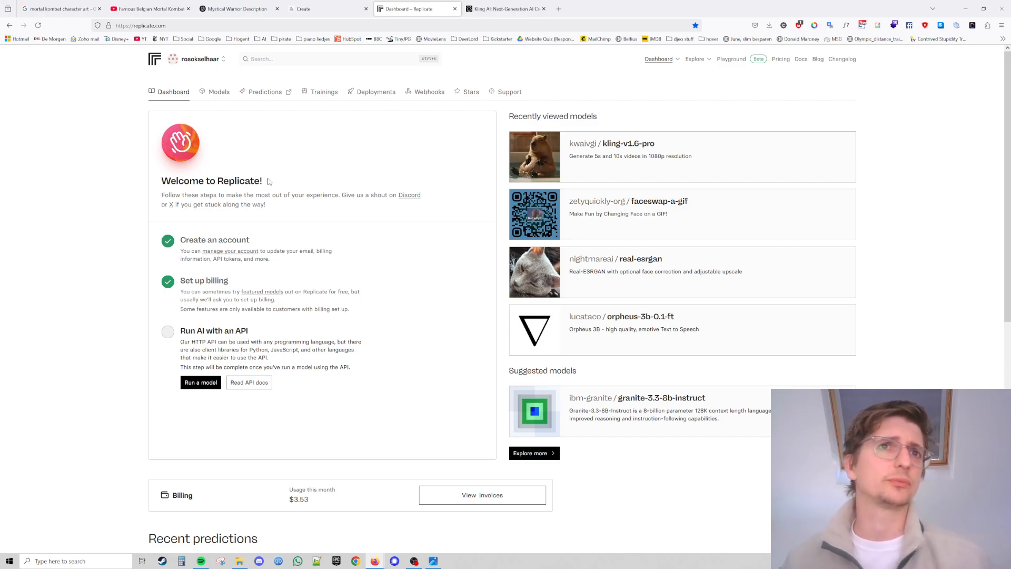
{"action": "left_click_drag", "start_coordinate": [269, 181], "coordinate": [163, 178]}
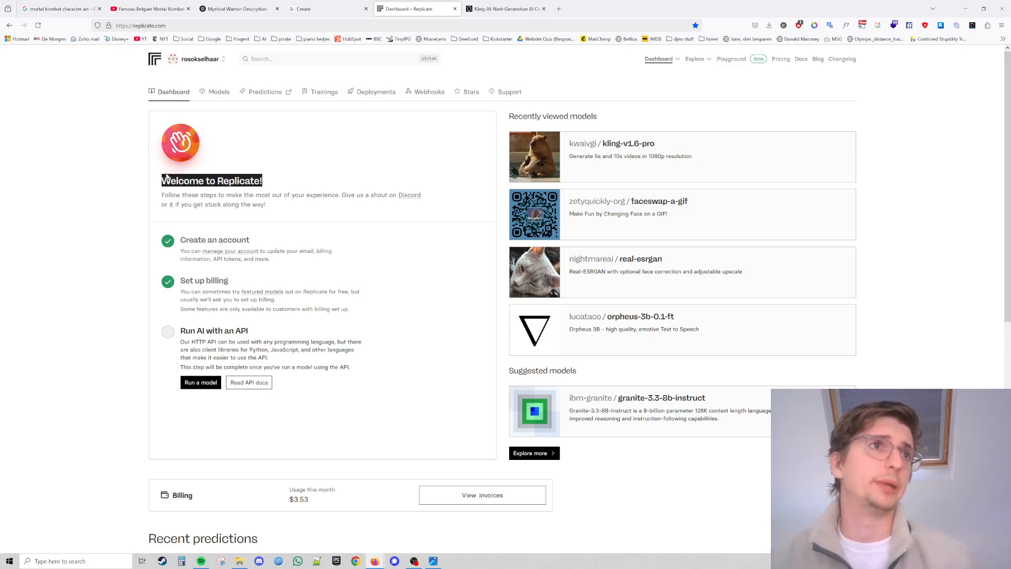
{"action": "left_click", "coordinate": [166, 177]}
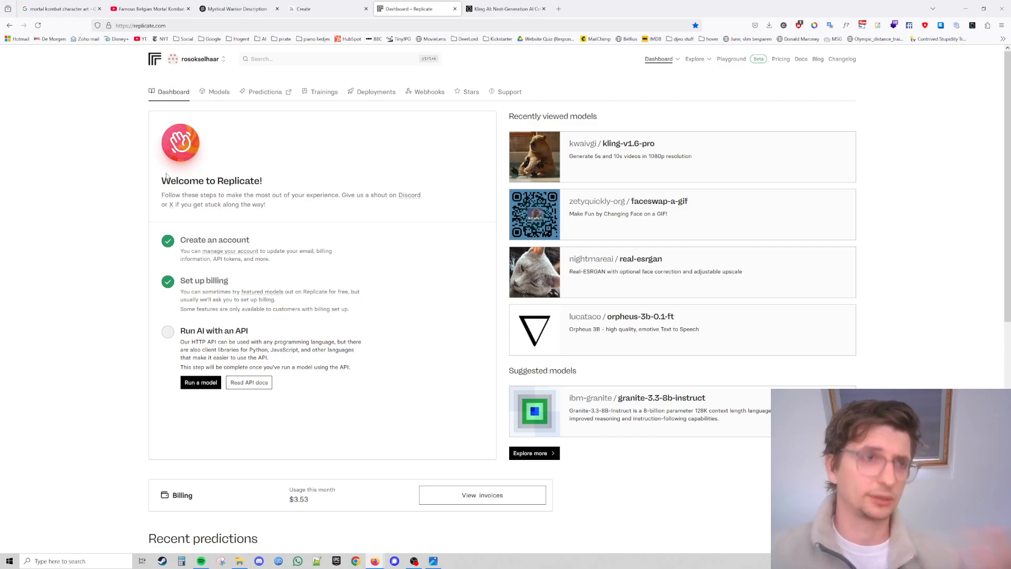
{"action": "double_click", "coordinate": [225, 180]}
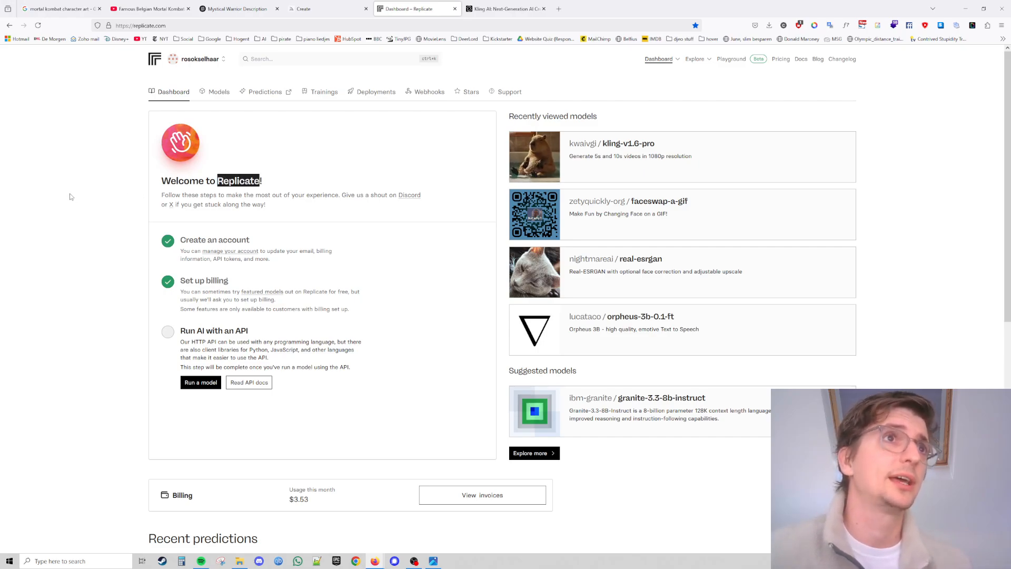
{"action": "left_click", "coordinate": [71, 197]}
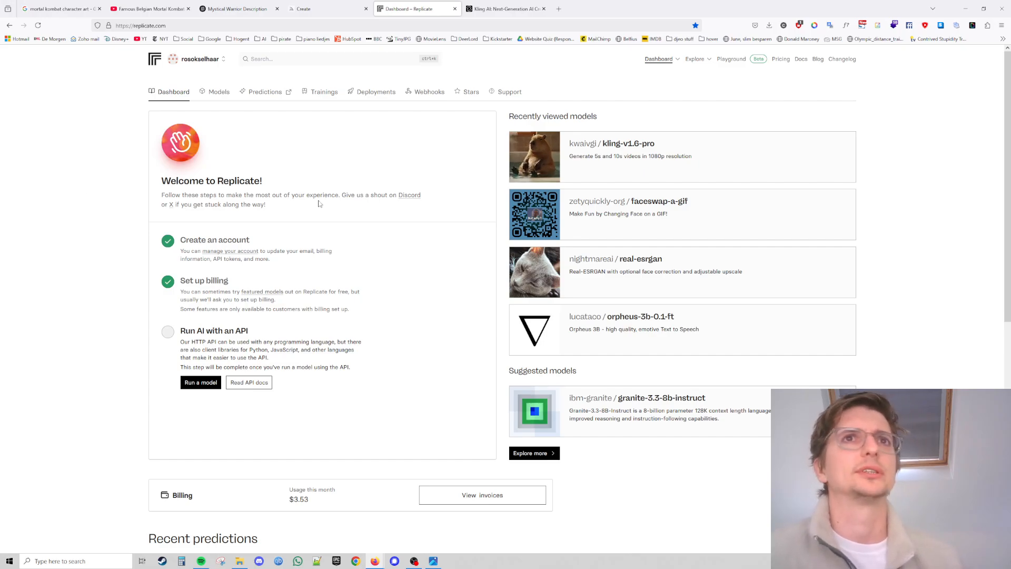
{"action": "left_click", "coordinate": [281, 60]}
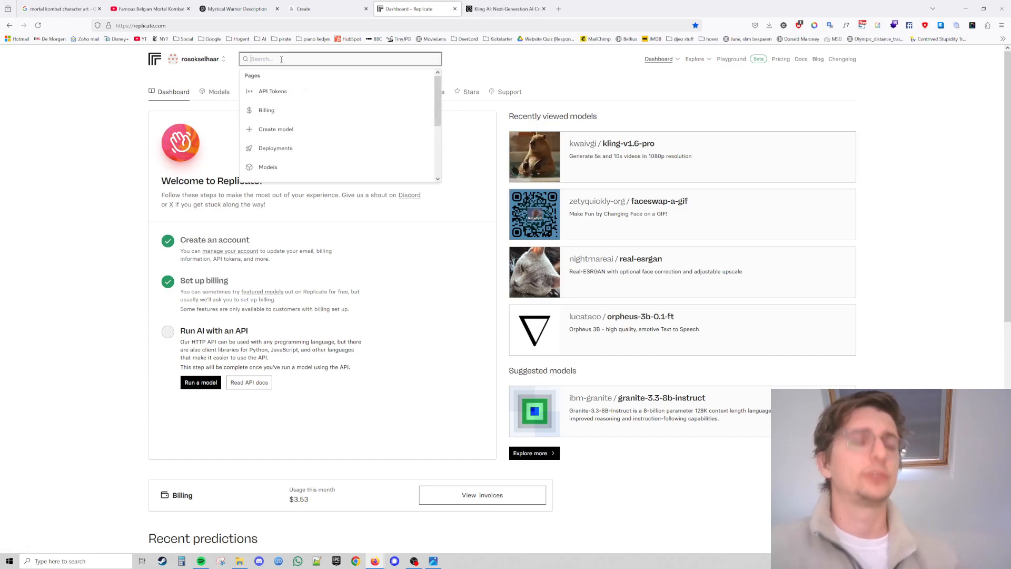
{"action": "type", "text": "kling"}
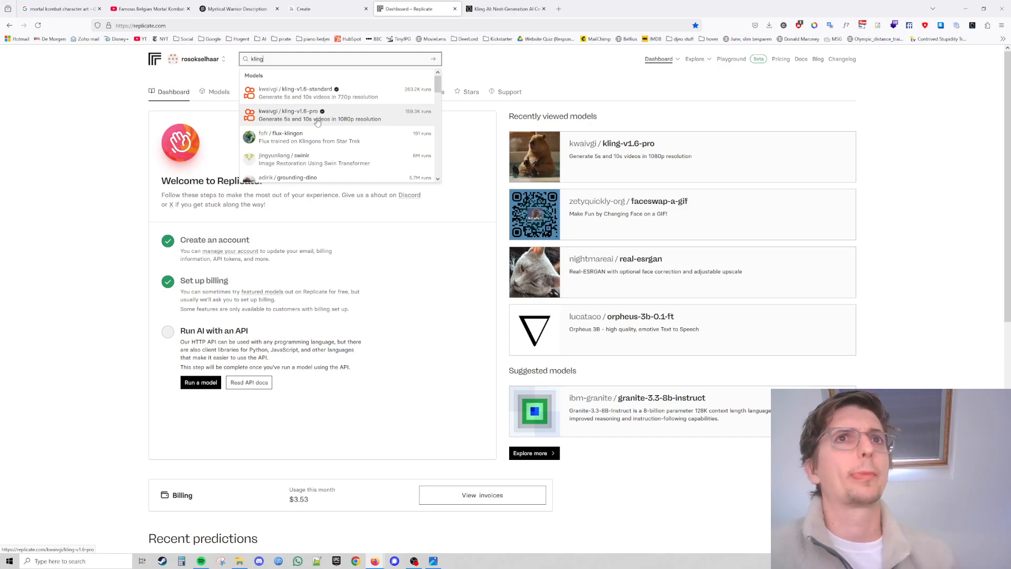
{"action": "left_click", "coordinate": [588, 146]}
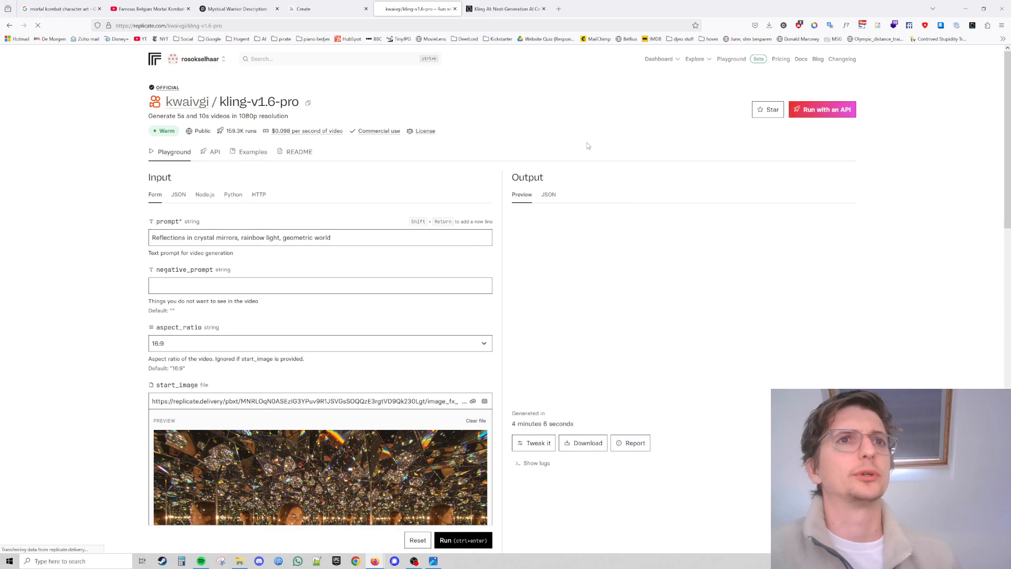
{"action": "mouse_move", "coordinate": [523, 395]}
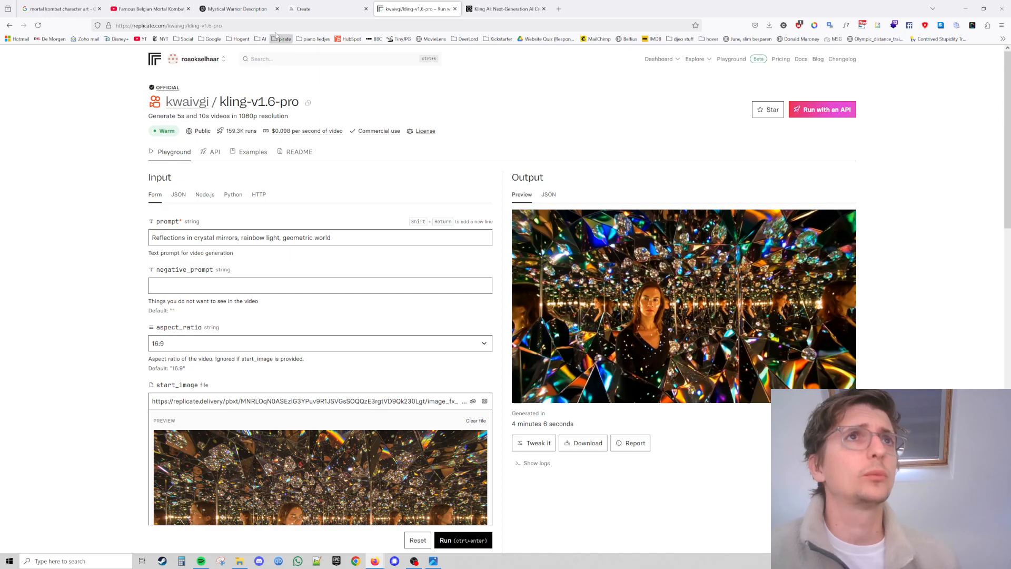
Open the upscaled fire-orb warrior image in Midjourney and download it.
{"action": "left_click", "coordinate": [332, 9]}
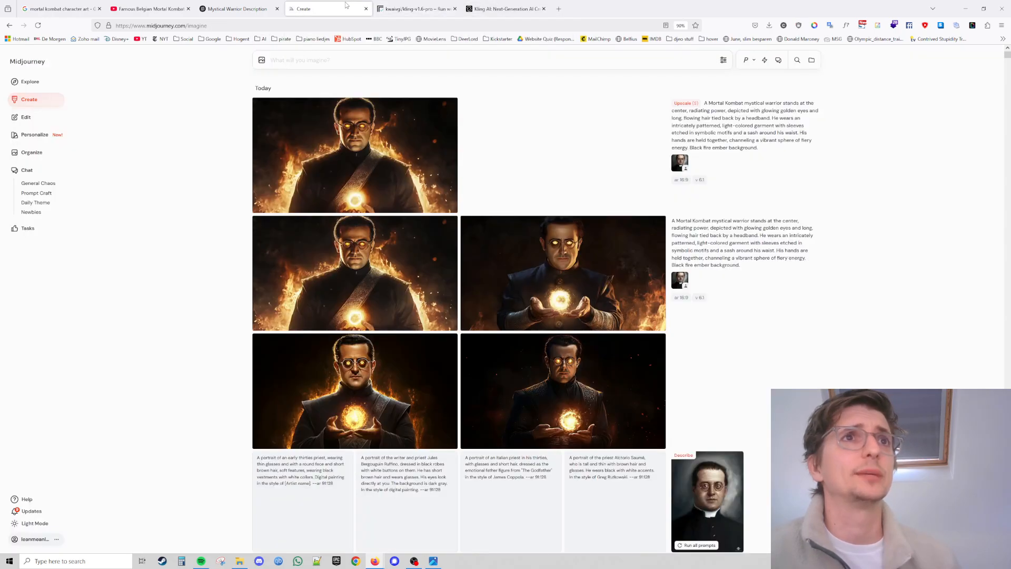
{"action": "left_click", "coordinate": [351, 152]}
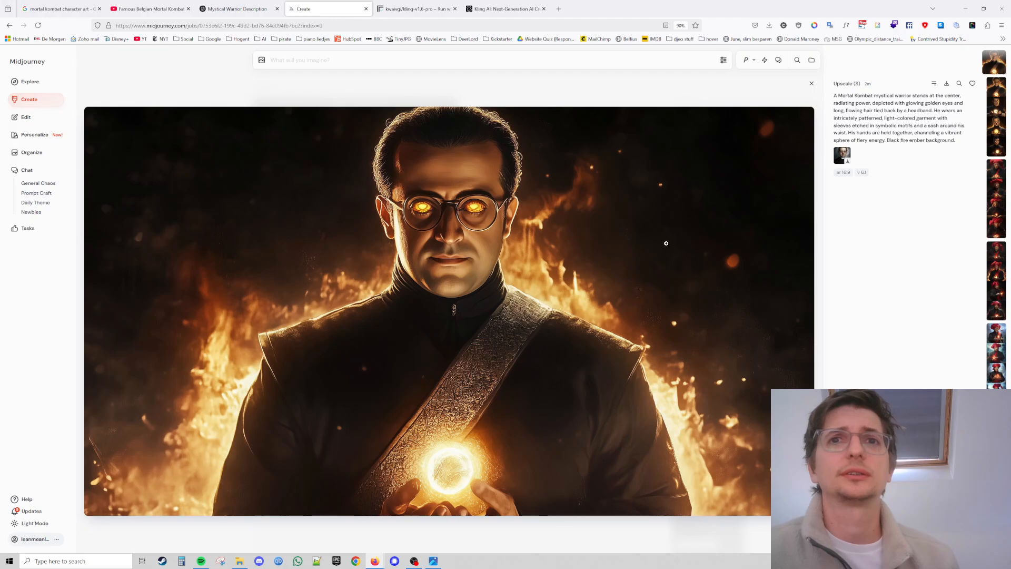
{"action": "left_click", "coordinate": [947, 84]}
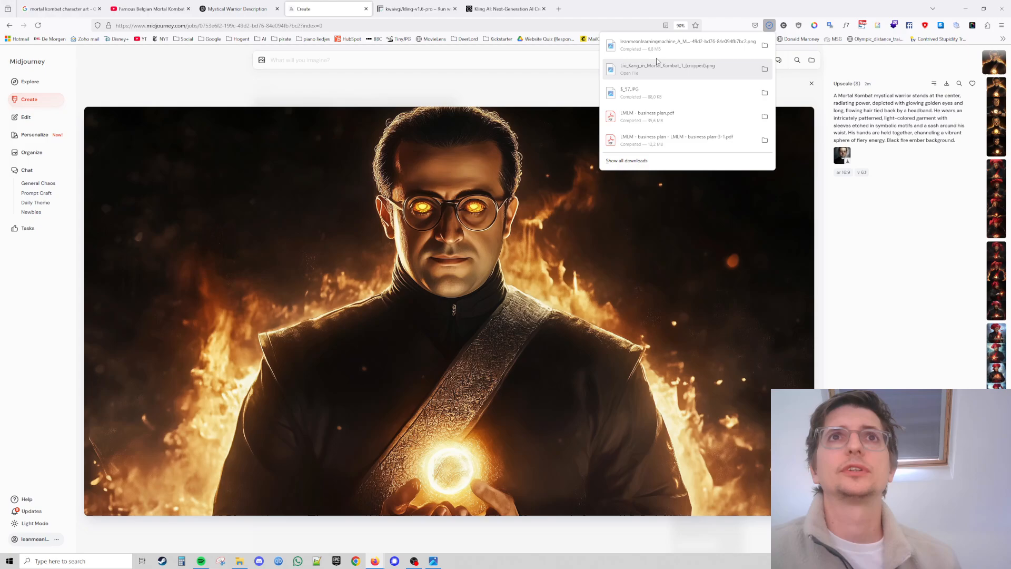
Clear the existing prompt text in the kling-v1.6-pro input form.
{"action": "left_click", "coordinate": [429, 5]}
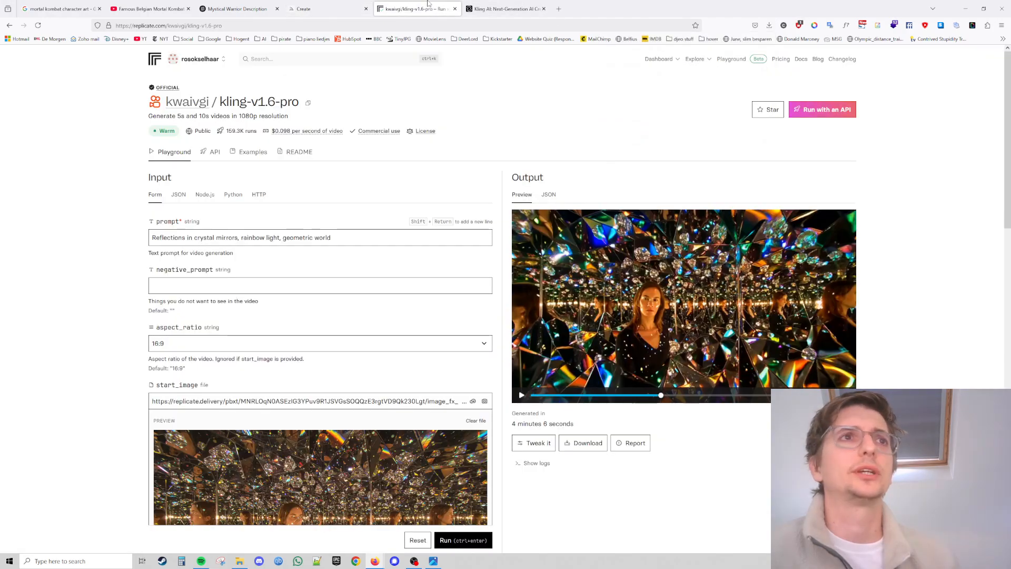
{"action": "left_click_drag", "start_coordinate": [345, 236], "coordinate": [104, 264]}
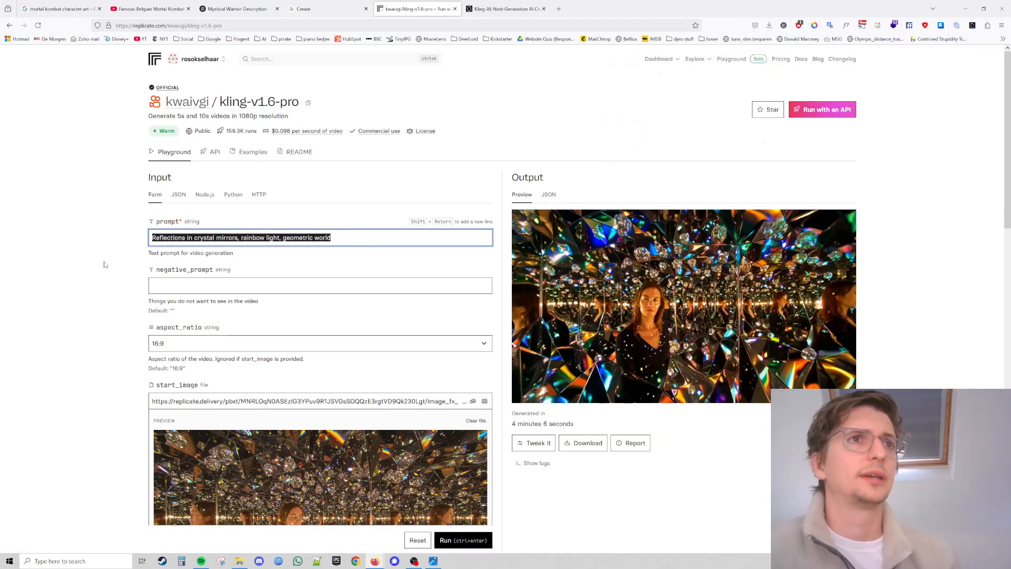
{"action": "key", "text": "BackSpace"}
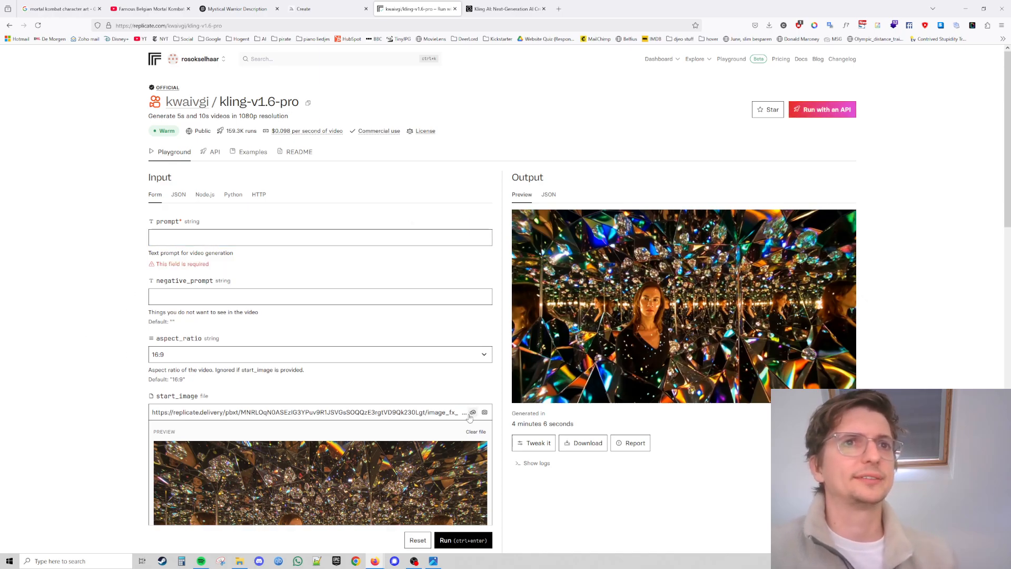
Drag the downloaded warrior image from the downloads list into the start_image field.
{"action": "left_click", "coordinate": [769, 25]}
{"action": "left_click_drag", "start_coordinate": [685, 45], "coordinate": [332, 420]}
{"action": "scroll", "coordinate": [309, 433], "scroll_direction": "down", "scroll_amount": 3}
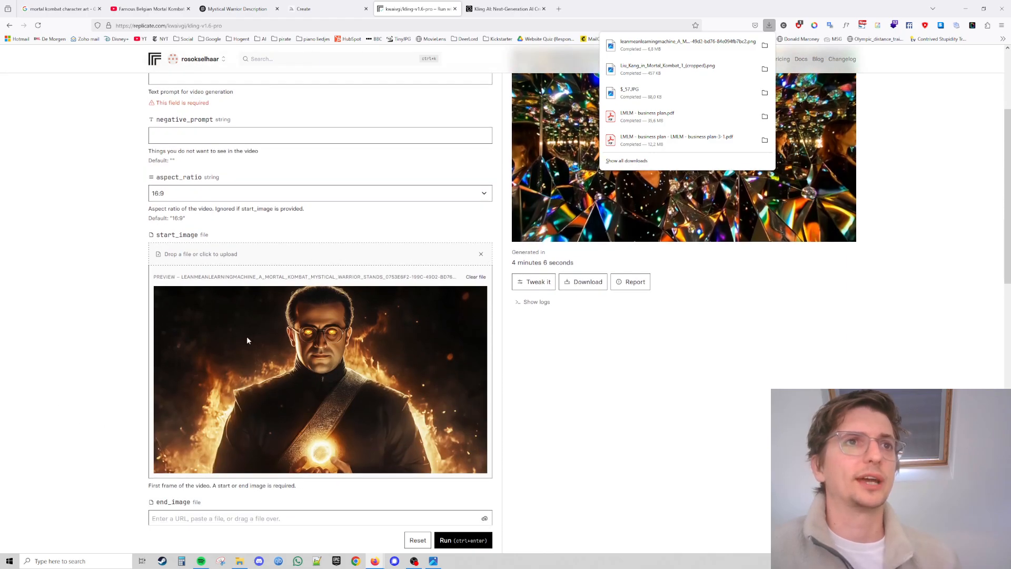
{"action": "scroll", "coordinate": [421, 264], "scroll_direction": "up", "scroll_amount": 2}
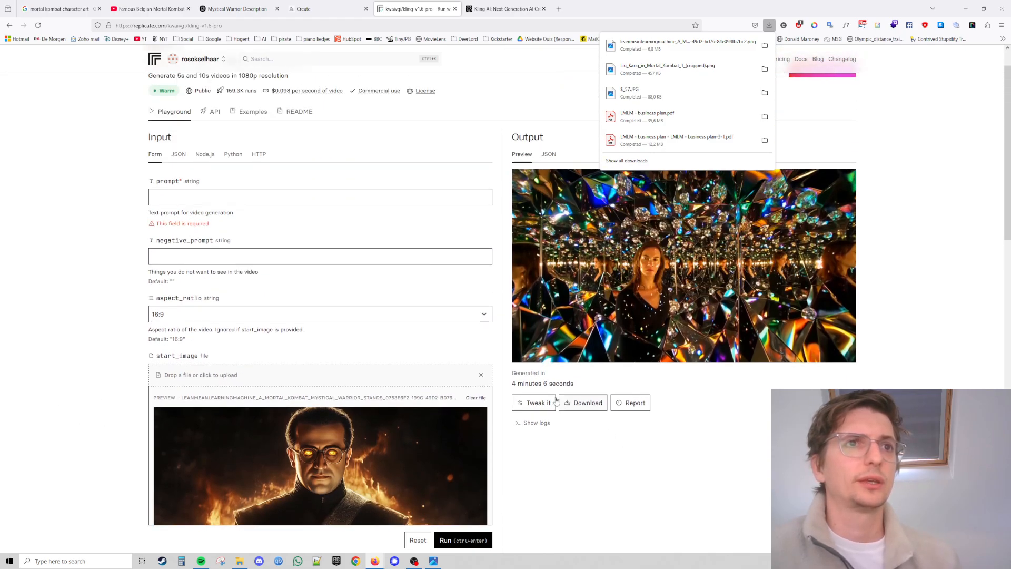
{"action": "scroll", "coordinate": [316, 185], "scroll_direction": "down", "scroll_amount": 1}
Enter the prompt "Evil man holding growing fire orb with evil eyes. Fire background. Static camera.".
{"action": "left_click", "coordinate": [216, 116]}
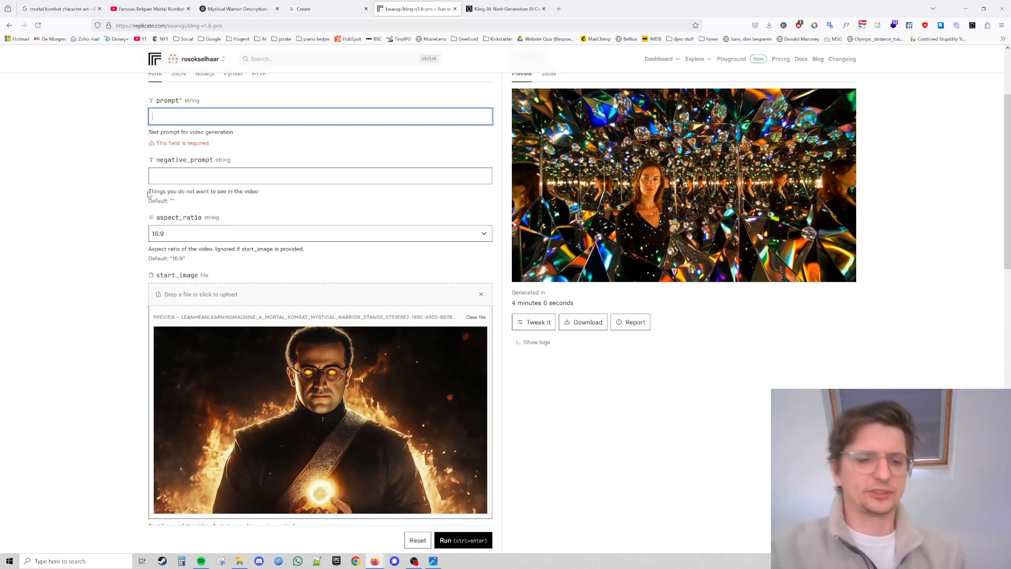
{"action": "type", "text": "Evil"}
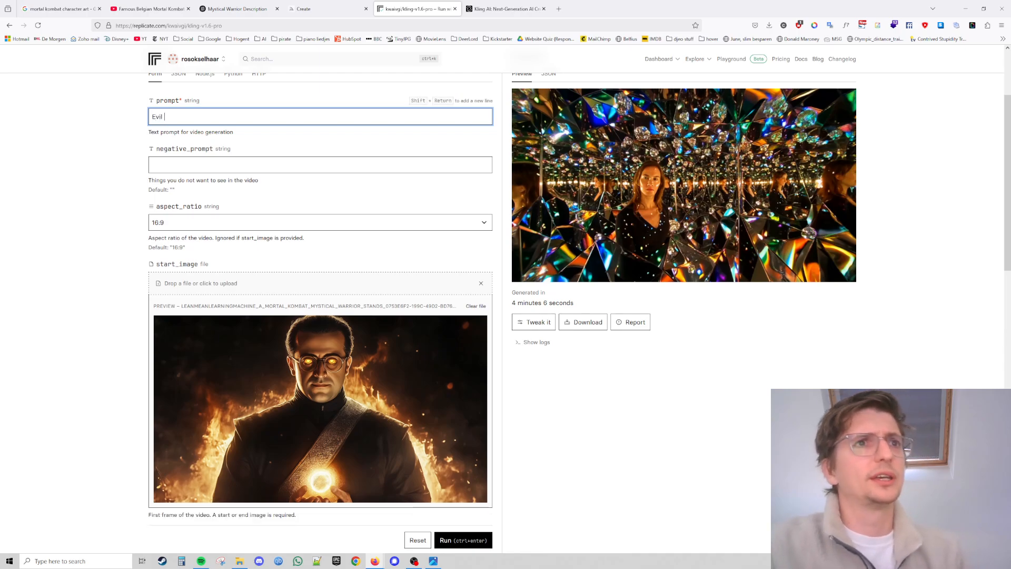
{"action": "type", "text": " man ho"}
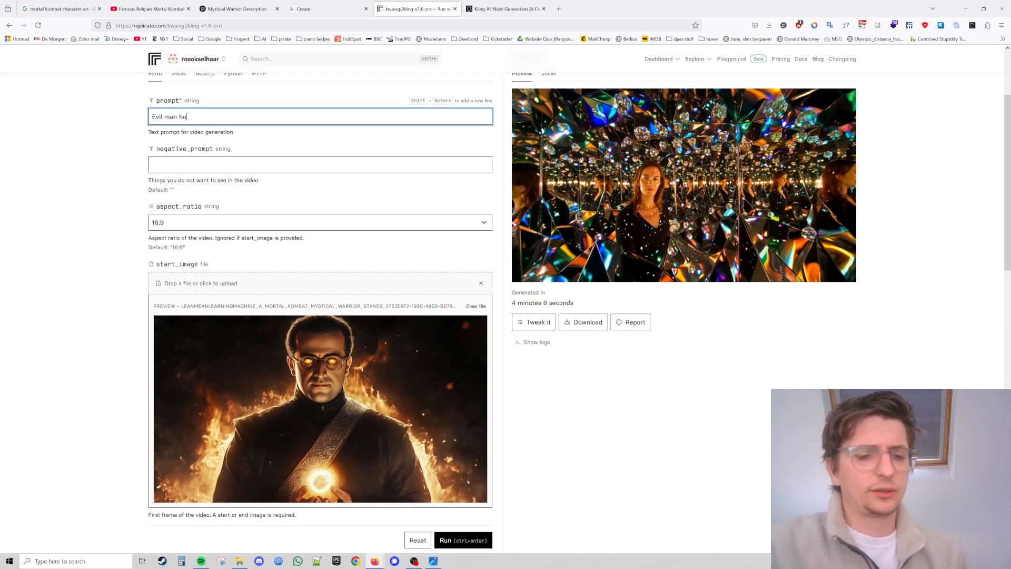
{"action": "type", "text": "din"}
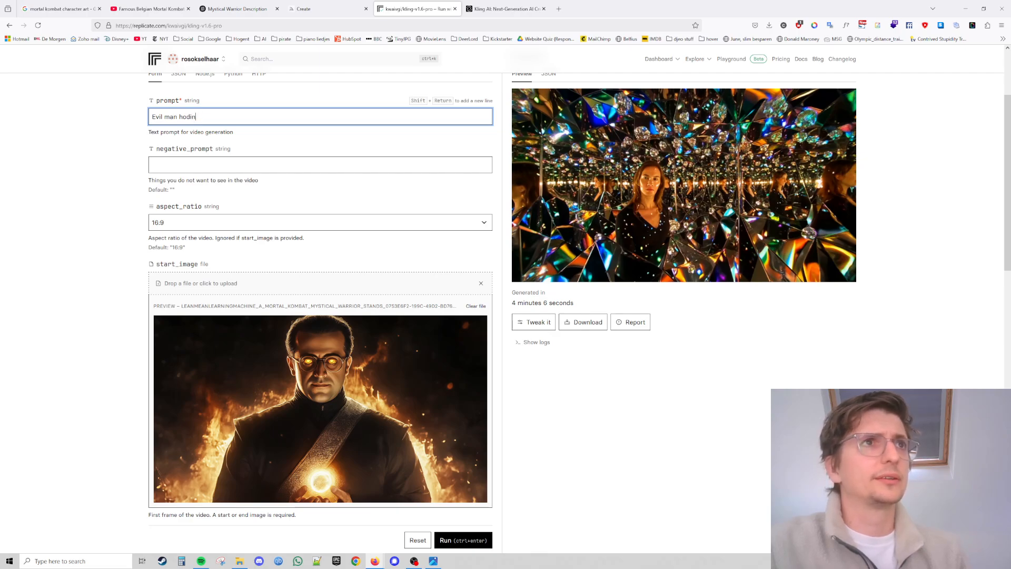
{"action": "key", "text": "BackSpace"}
{"action": "key", "text": "BackSpace"}
{"action": "key", "text": "BackSpace"}
{"action": "type", "text": "lding growing"}
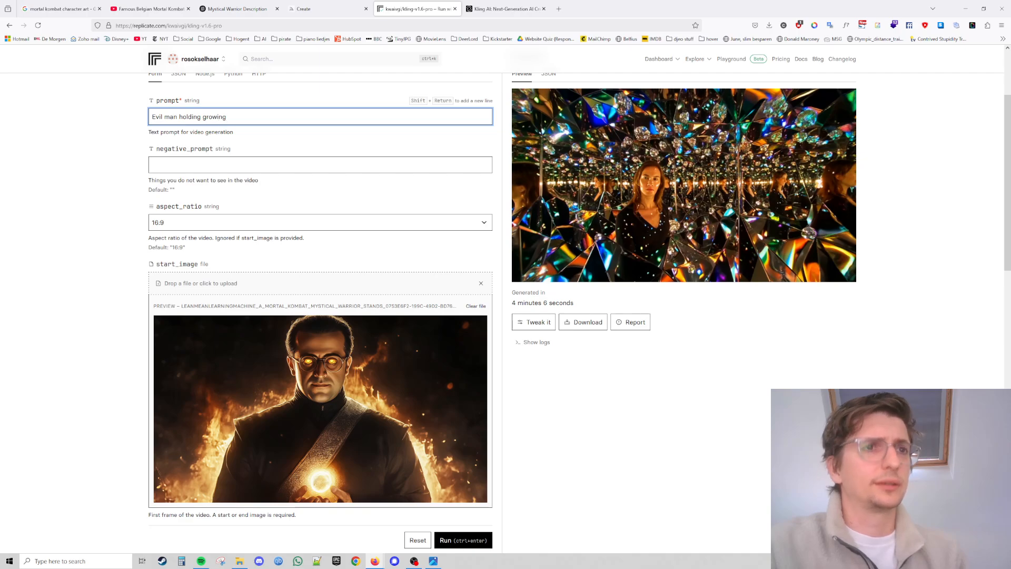
{"action": "type", "text": " fire or"}
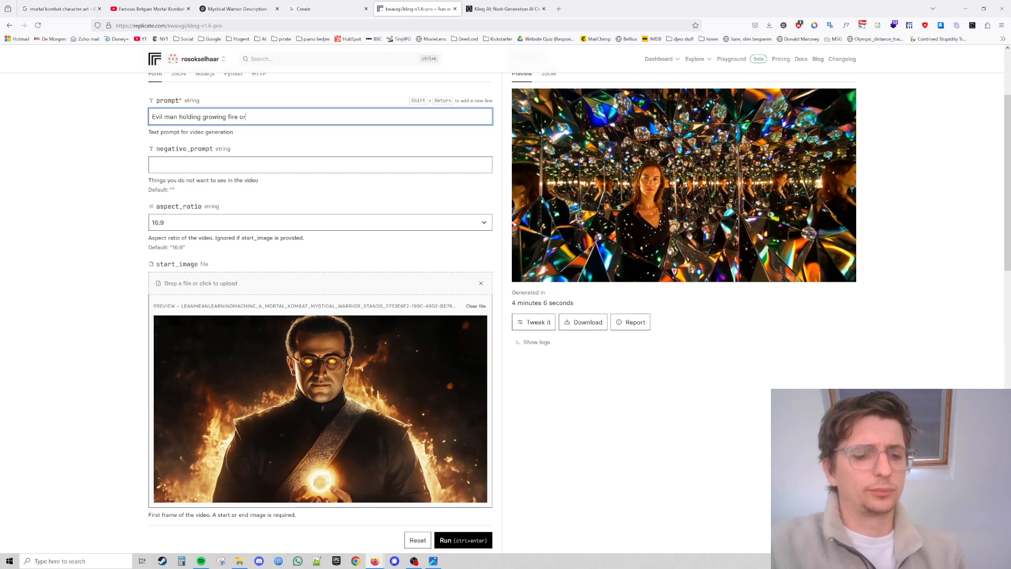
{"action": "type", "text": "b with"}
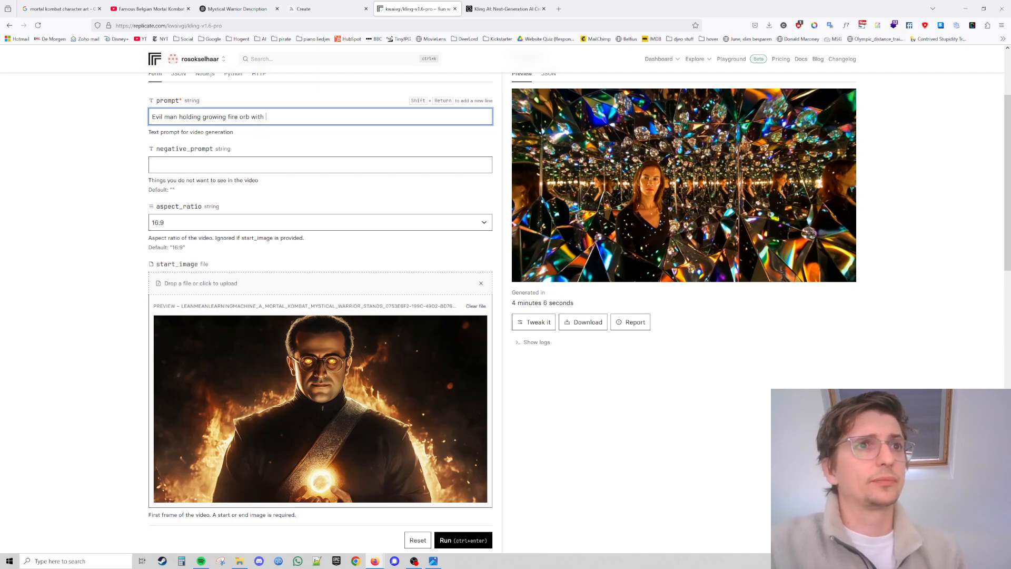
{"action": "type", "text": " evil eyes."}
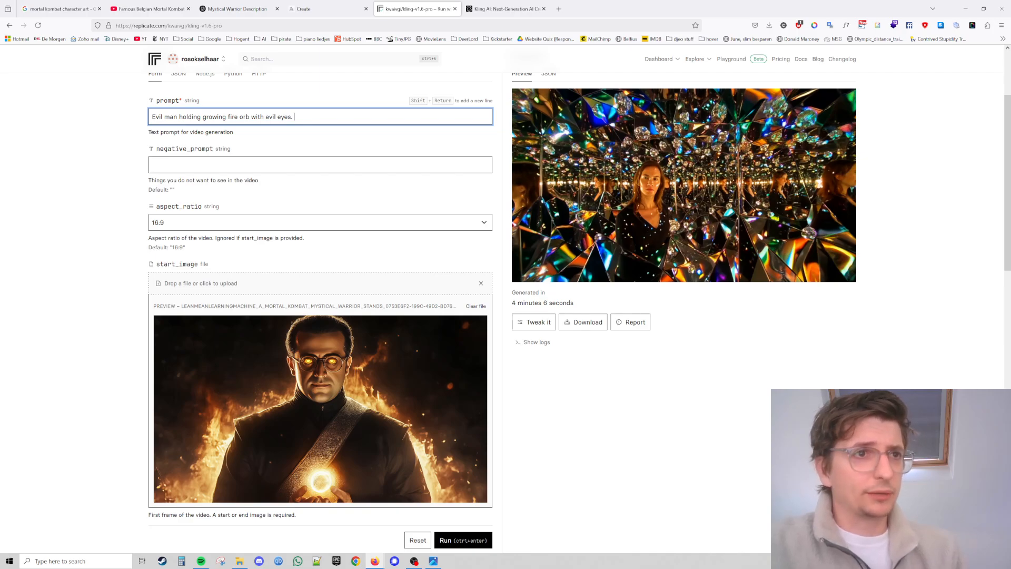
{"action": "type", "text": "Fie"}
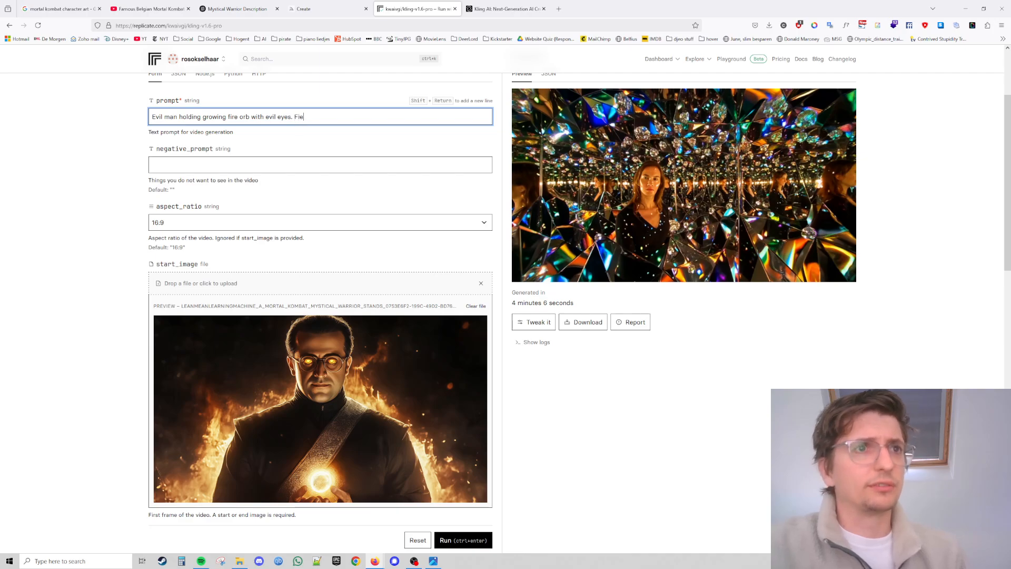
{"action": "type", "text": "ry ba"}
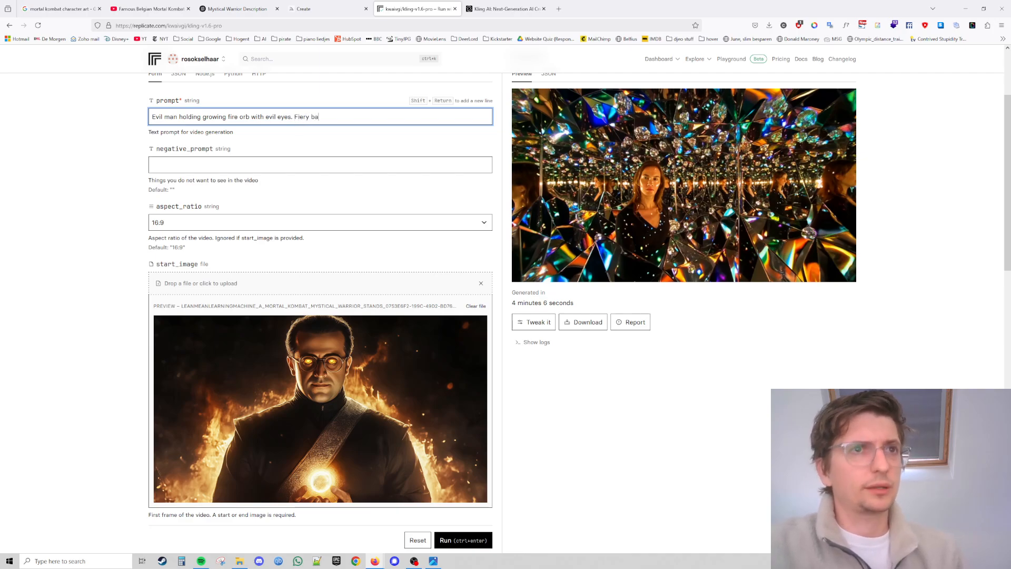
{"action": "type", "text": "ckground"}
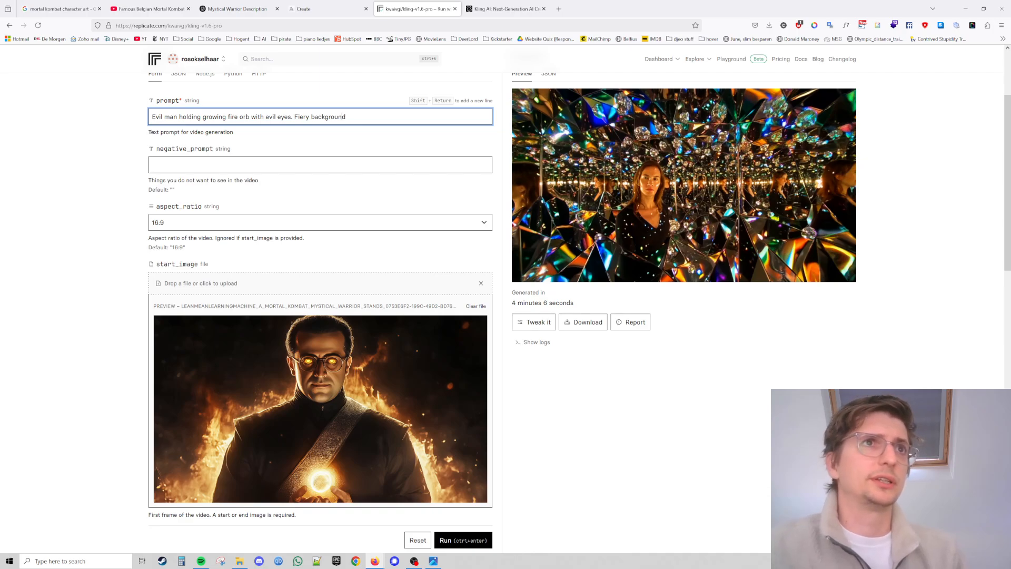
{"action": "key", "text": "Right"}
{"action": "key", "text": "Right"}
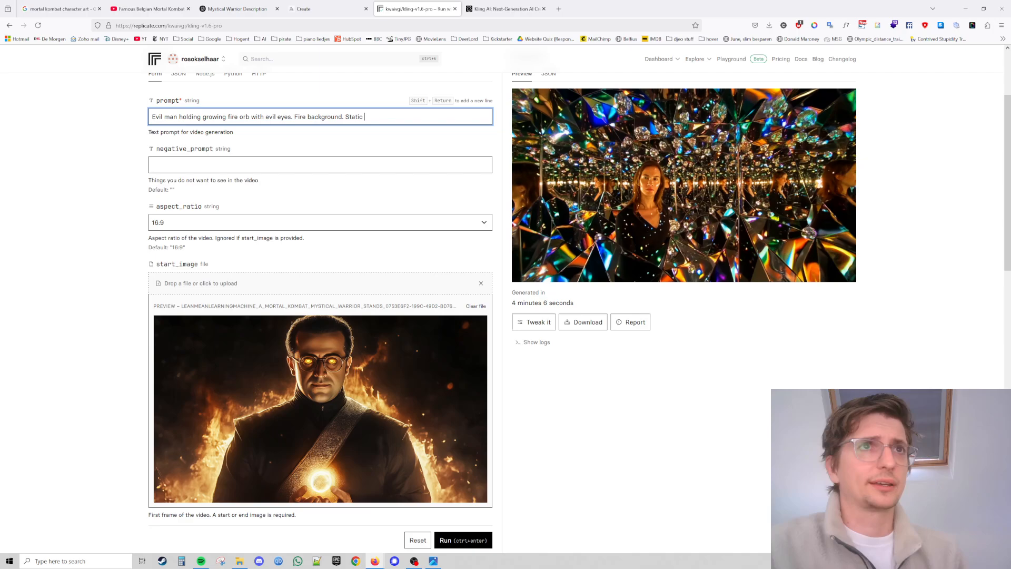
{"action": "key", "text": "BackSpace"}
{"action": "type", "text": "came"}
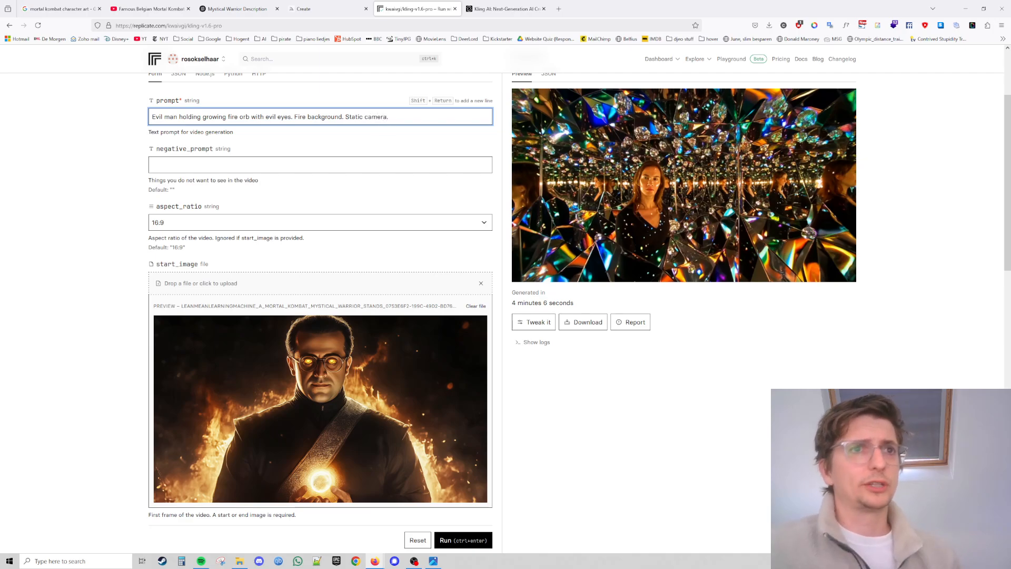
{"action": "type", "text": "ra."}
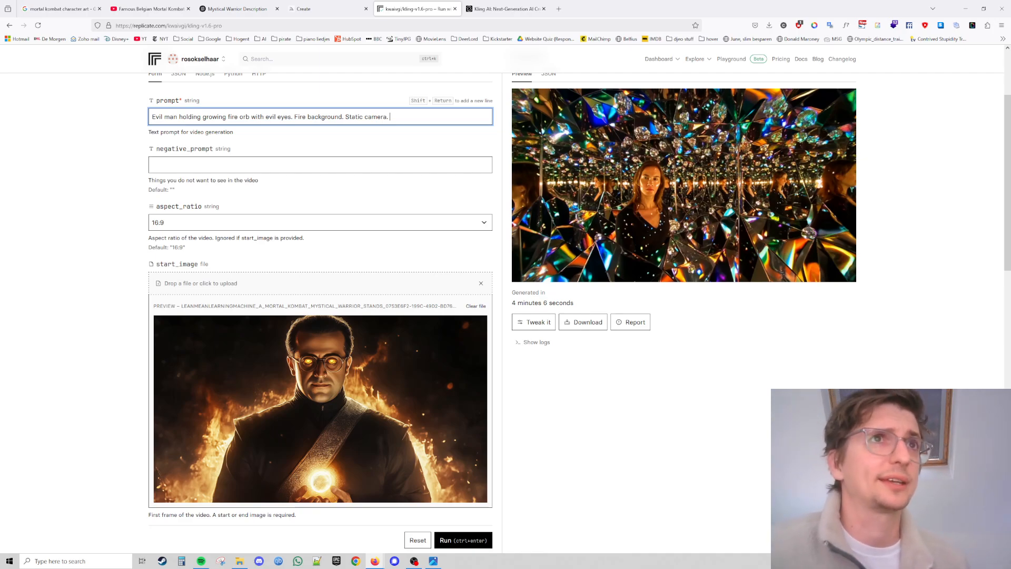
{"action": "left_click", "coordinate": [198, 226]}
{"action": "left_click", "coordinate": [198, 226]}
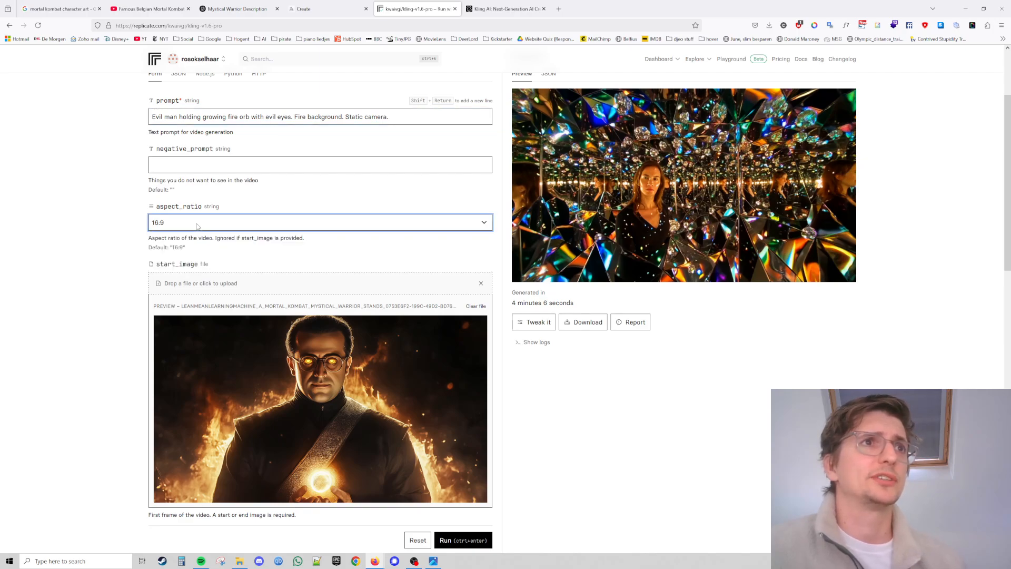
{"action": "left_click", "coordinate": [111, 241]}
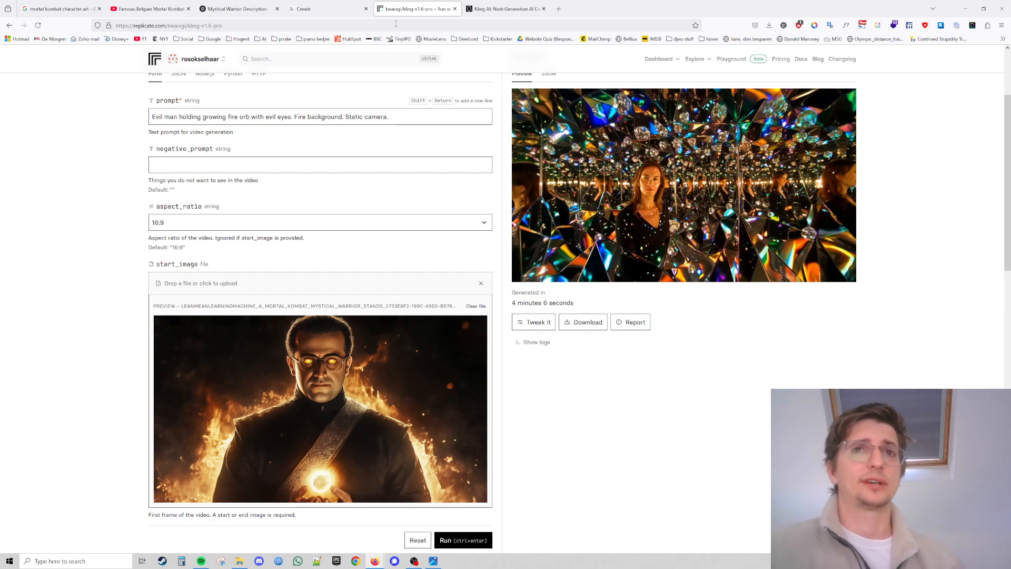
Check the Midjourney image size settings and compare the open browser tabs.
{"action": "left_click", "coordinate": [291, 4]}
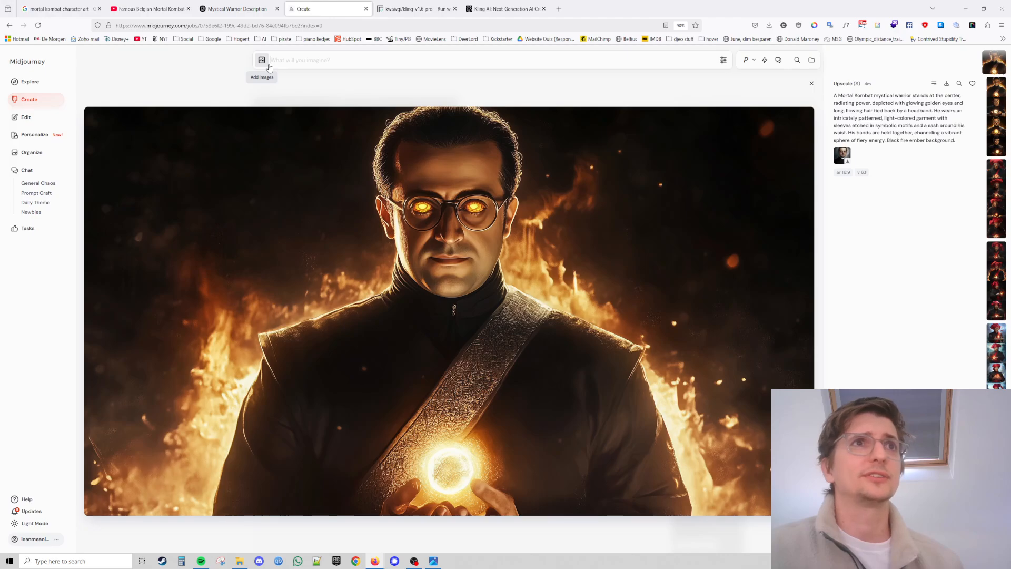
{"action": "left_click", "coordinate": [723, 60]}
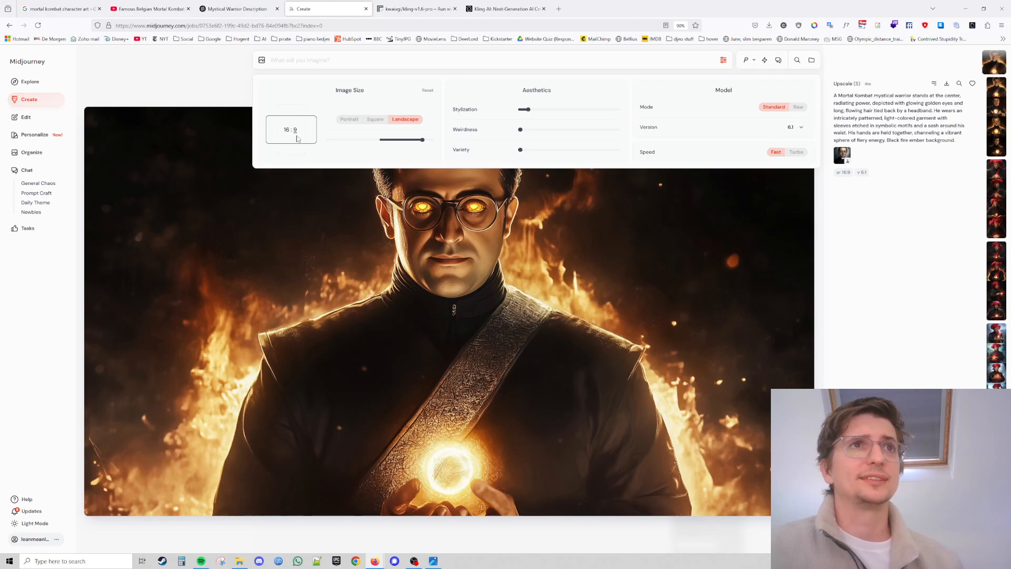
{"action": "left_click", "coordinate": [529, 6]}
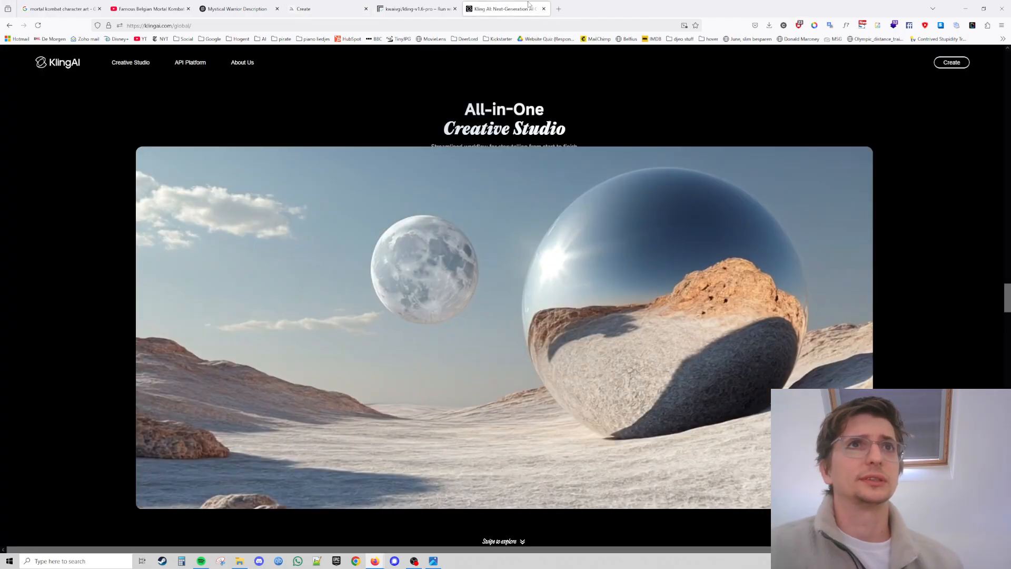
{"action": "left_click", "coordinate": [406, 7]}
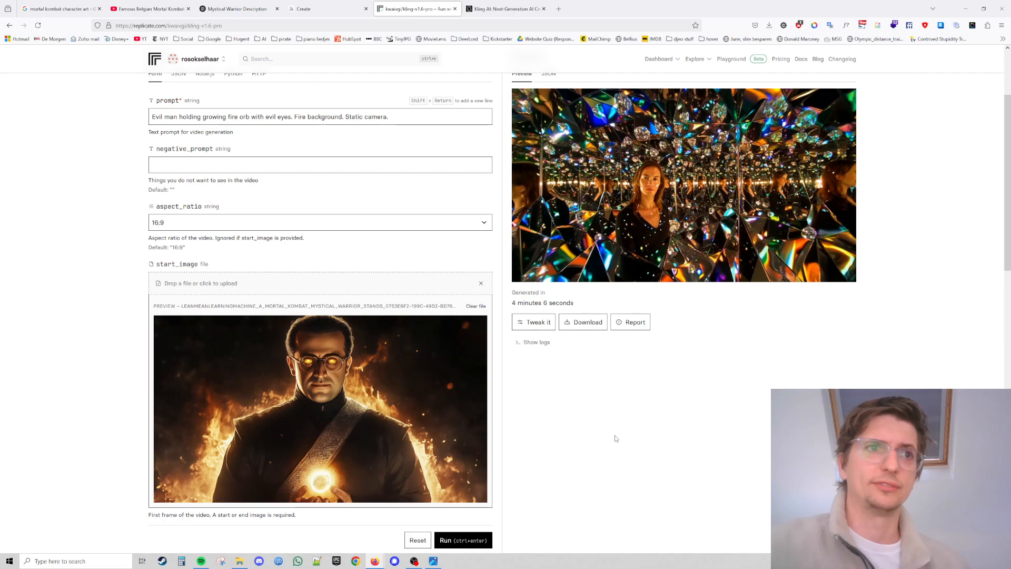
Review the remaining kling-v1.6-pro inputs and run the video generation.
{"action": "scroll", "coordinate": [614, 437], "scroll_direction": "down", "scroll_amount": 3}
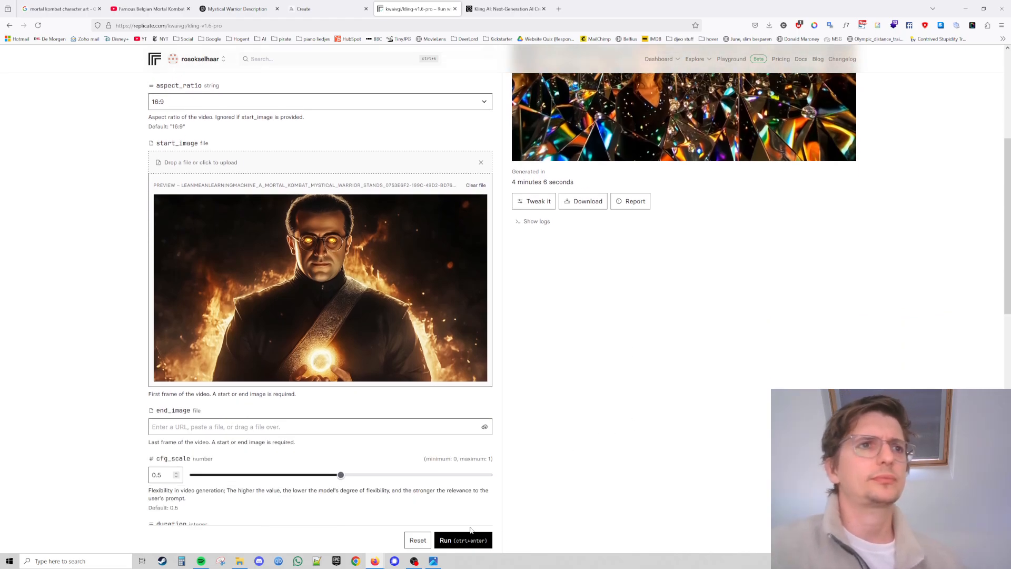
{"action": "scroll", "coordinate": [263, 455], "scroll_direction": "down", "scroll_amount": 1}
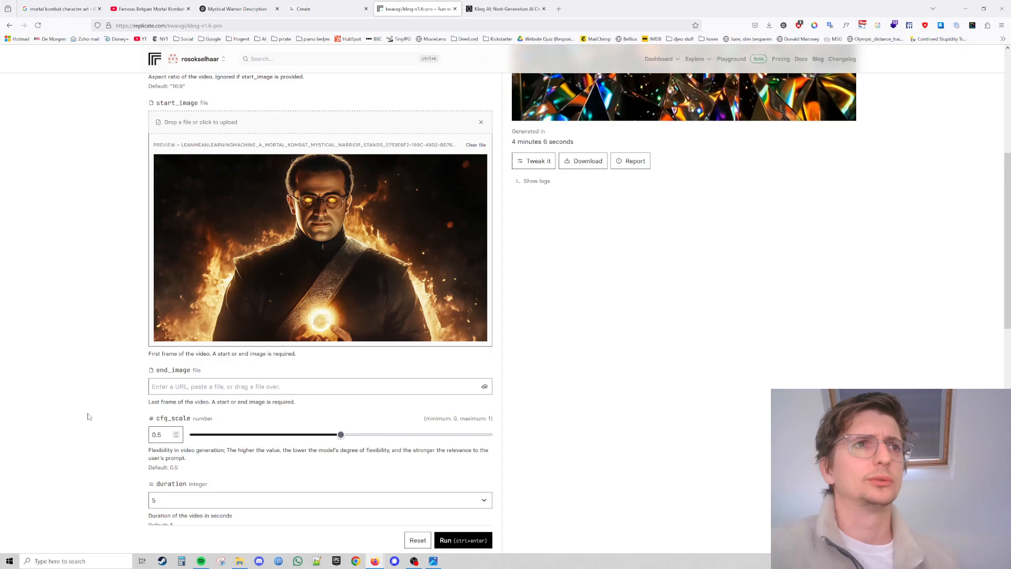
{"action": "scroll", "coordinate": [87, 416], "scroll_direction": "down", "scroll_amount": 2}
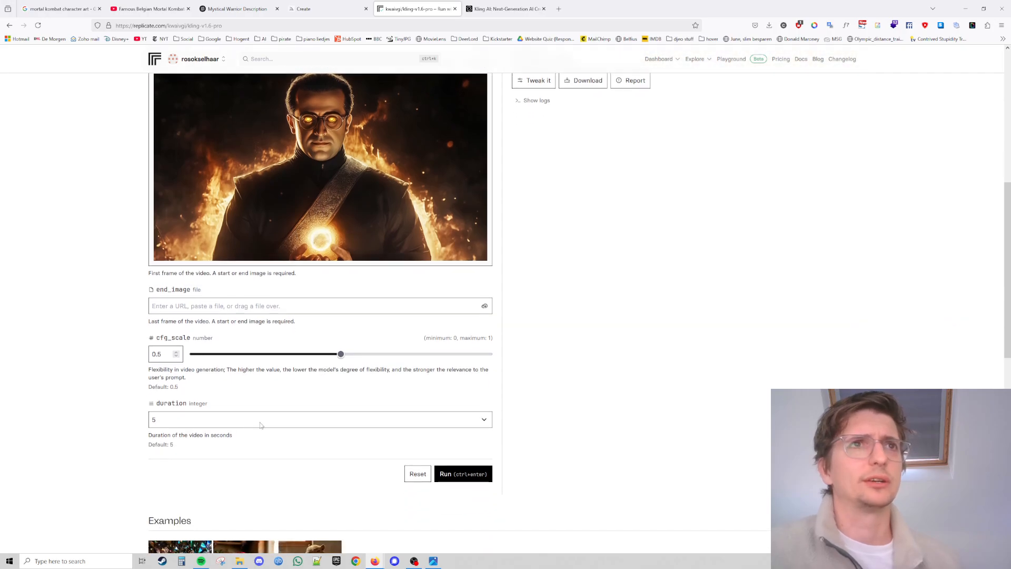
{"action": "scroll", "coordinate": [260, 424], "scroll_direction": "up", "scroll_amount": 4}
{"action": "scroll", "coordinate": [558, 406], "scroll_direction": "up", "scroll_amount": 1}
{"action": "scroll", "coordinate": [557, 405], "scroll_direction": "up", "scroll_amount": 2}
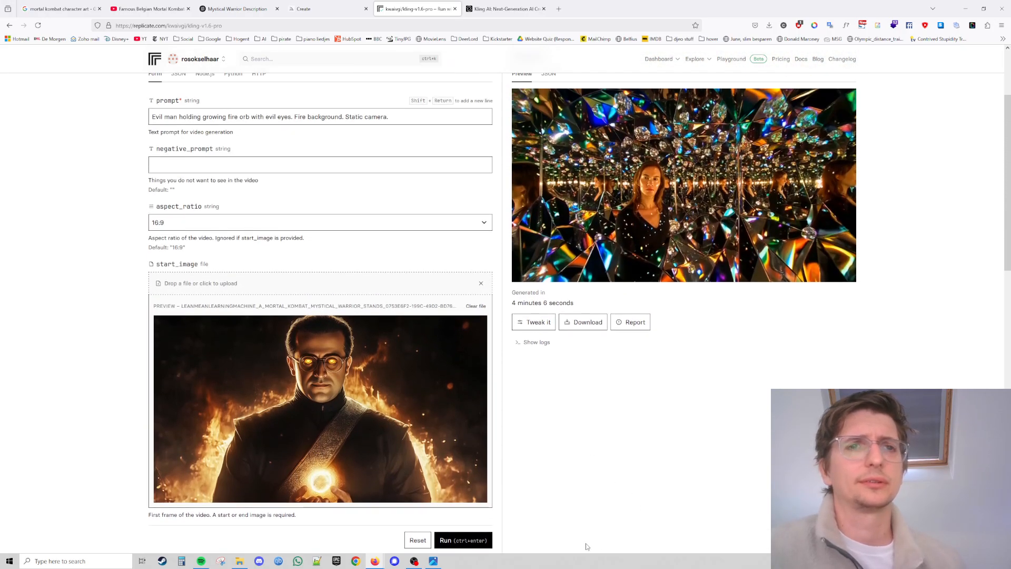
{"action": "left_click", "coordinate": [478, 542]}
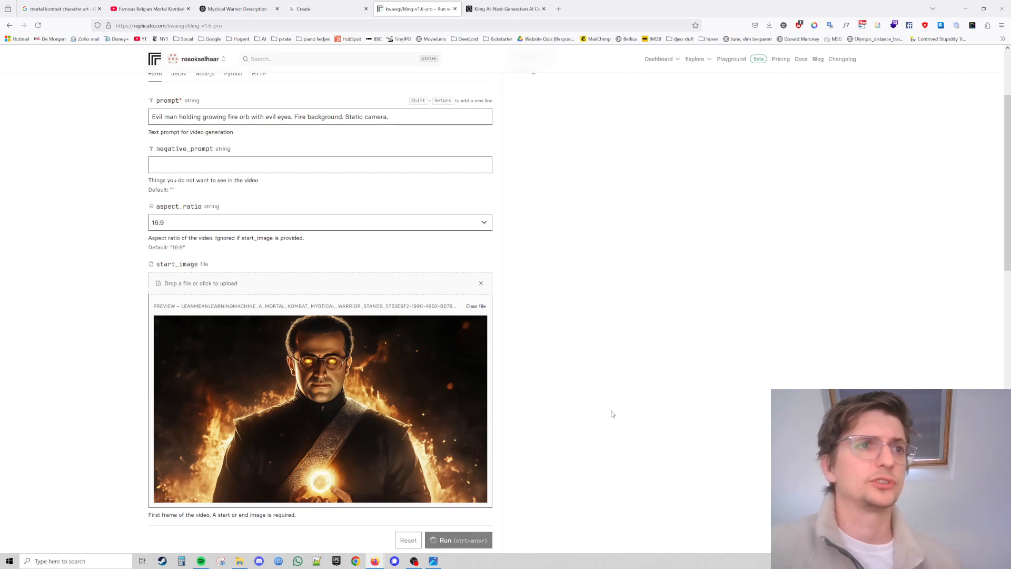
Check the prediction's progress in the output logs.
{"action": "scroll", "coordinate": [613, 414], "scroll_direction": "up", "scroll_amount": 1}
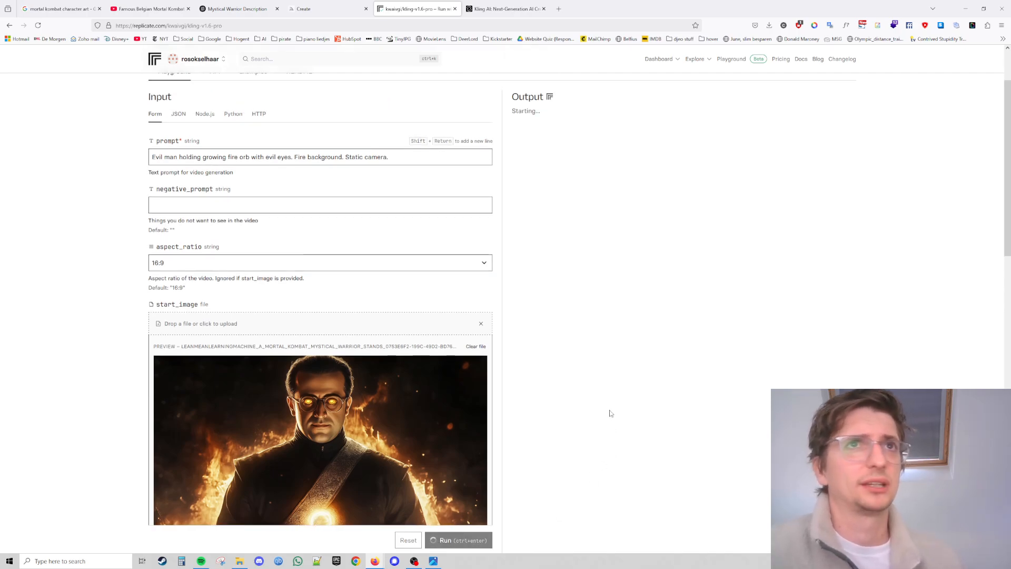
{"action": "scroll", "coordinate": [611, 414], "scroll_direction": "down", "scroll_amount": 2}
{"action": "scroll", "coordinate": [611, 414], "scroll_direction": "down", "scroll_amount": 4}
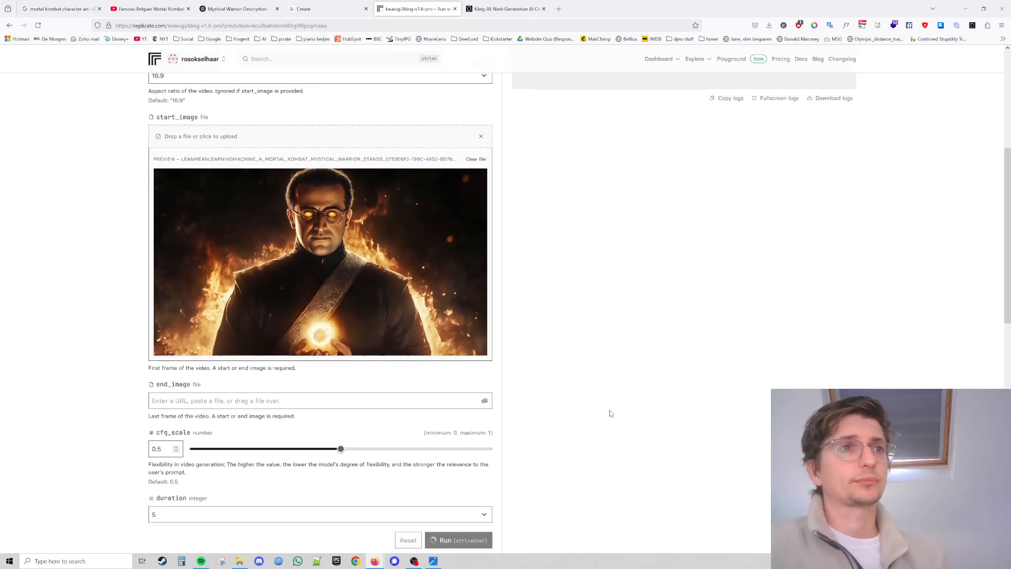
{"action": "scroll", "coordinate": [609, 421], "scroll_direction": "up", "scroll_amount": 8}
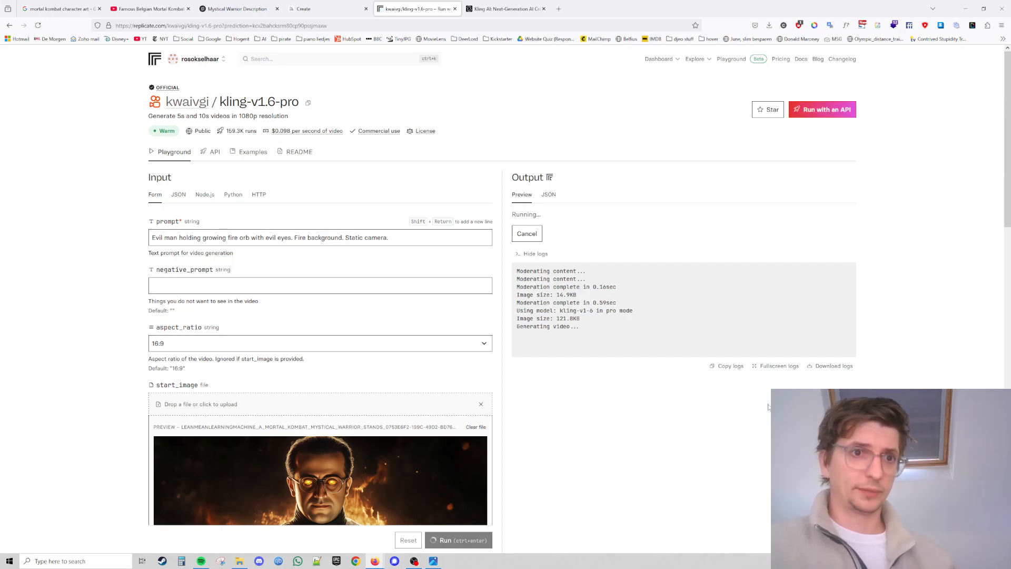
Launch Premiere Pro and open the recent mortal kombat project, cancelling the missing-media link dialog.
{"action": "left_click", "coordinate": [9, 561]}
{"action": "type", "text": "p"}
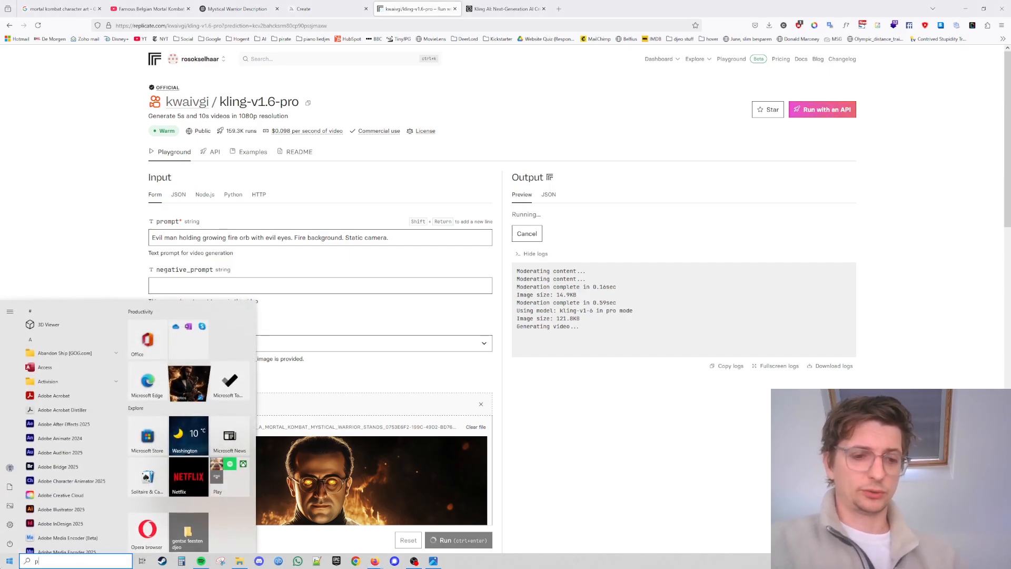
{"action": "type", "text": "remiere"}
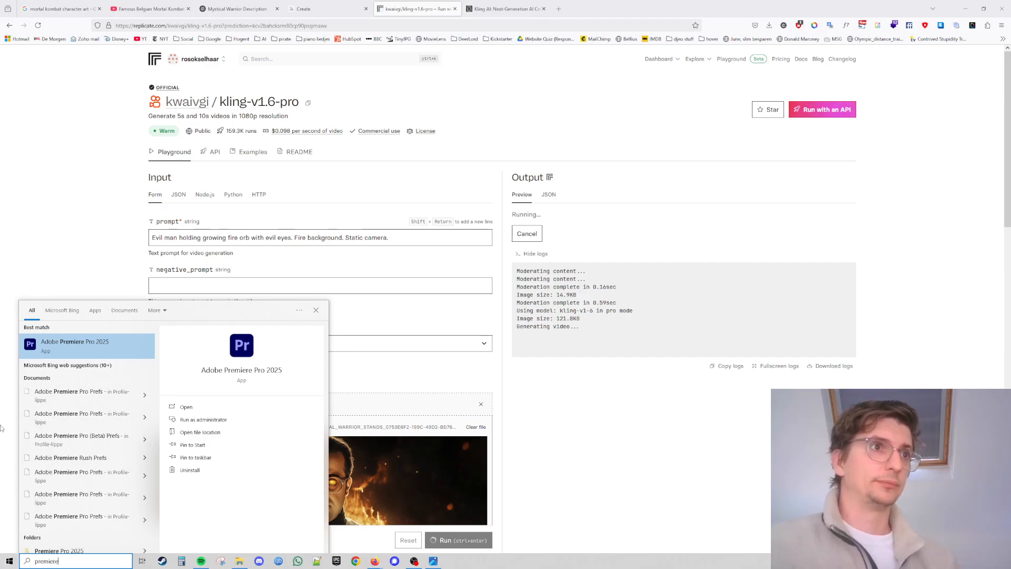
{"action": "key", "text": "Return"}
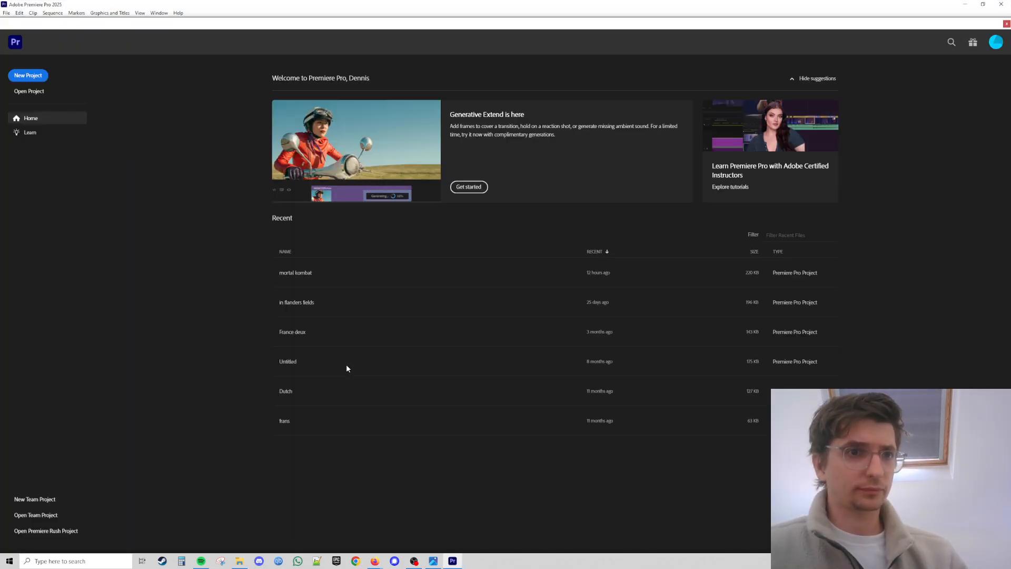
{"action": "left_click", "coordinate": [296, 273]}
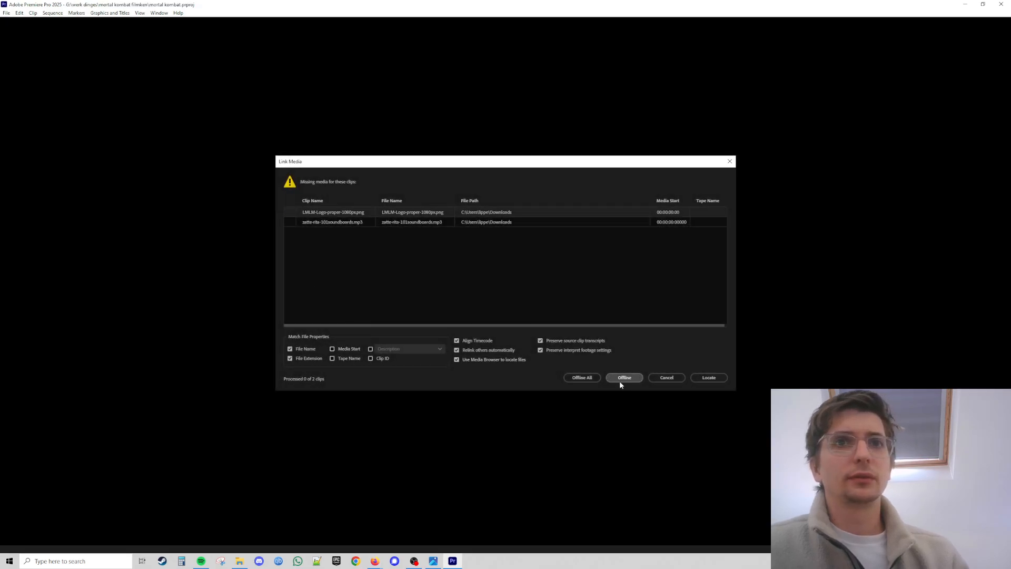
{"action": "left_click", "coordinate": [664, 378]}
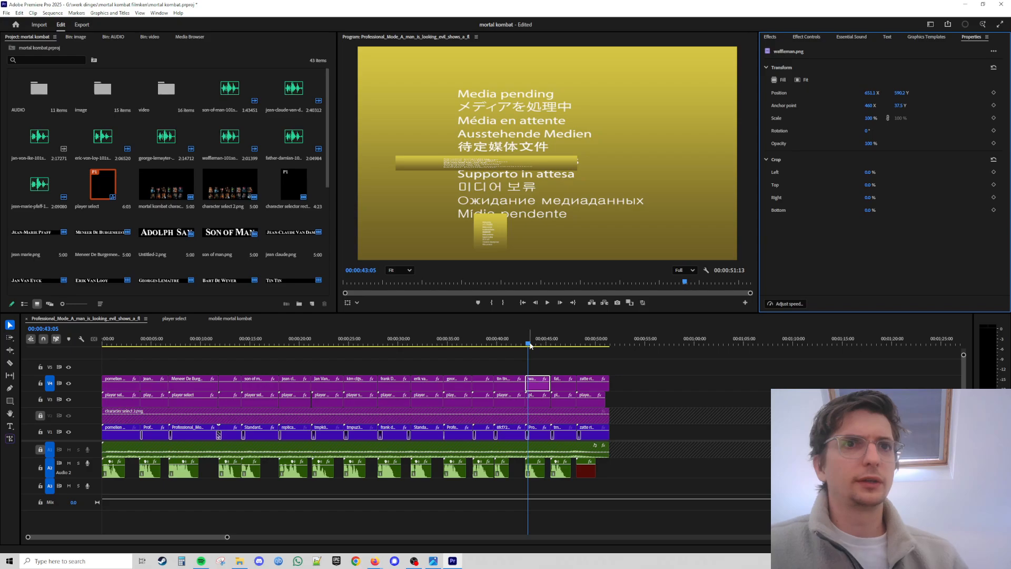
Zoom the timeline to the opening section and toggle track V3's visibility at the Jean-Marie Pfaff selection screen.
{"action": "left_click_drag", "start_coordinate": [531, 345], "coordinate": [142, 348]}
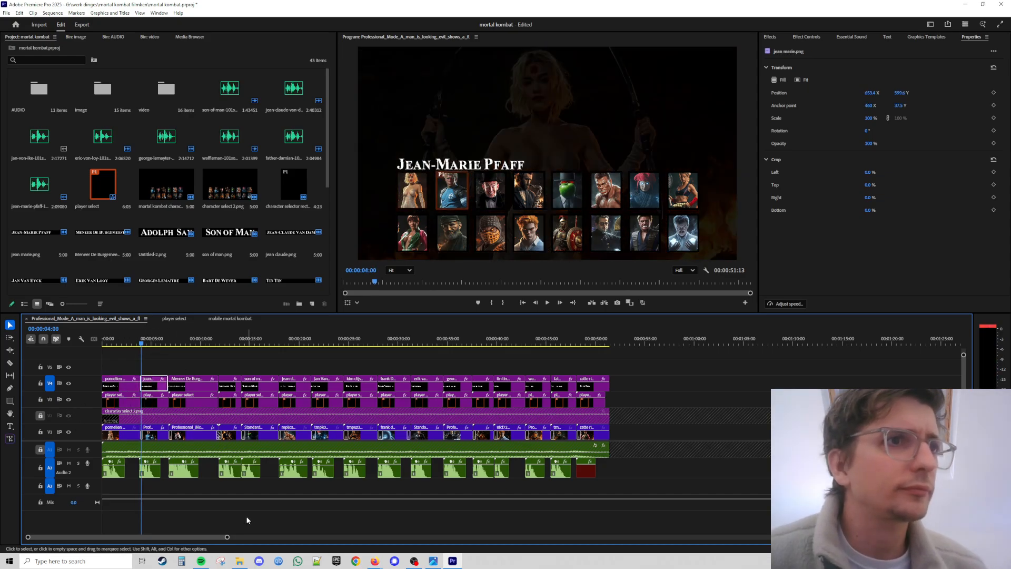
{"action": "left_click_drag", "start_coordinate": [227, 537], "coordinate": [164, 541]}
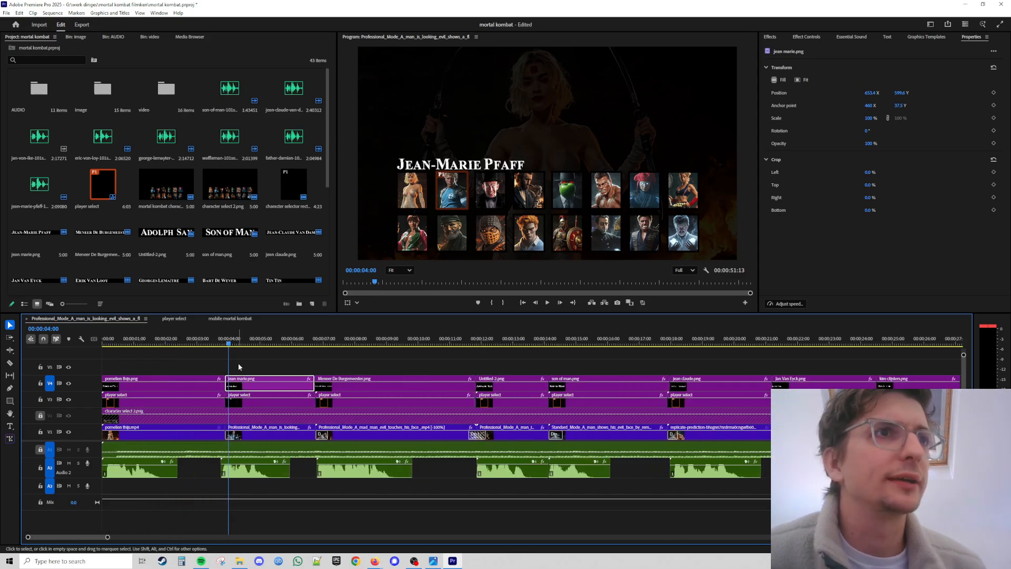
{"action": "left_click", "coordinate": [236, 344]}
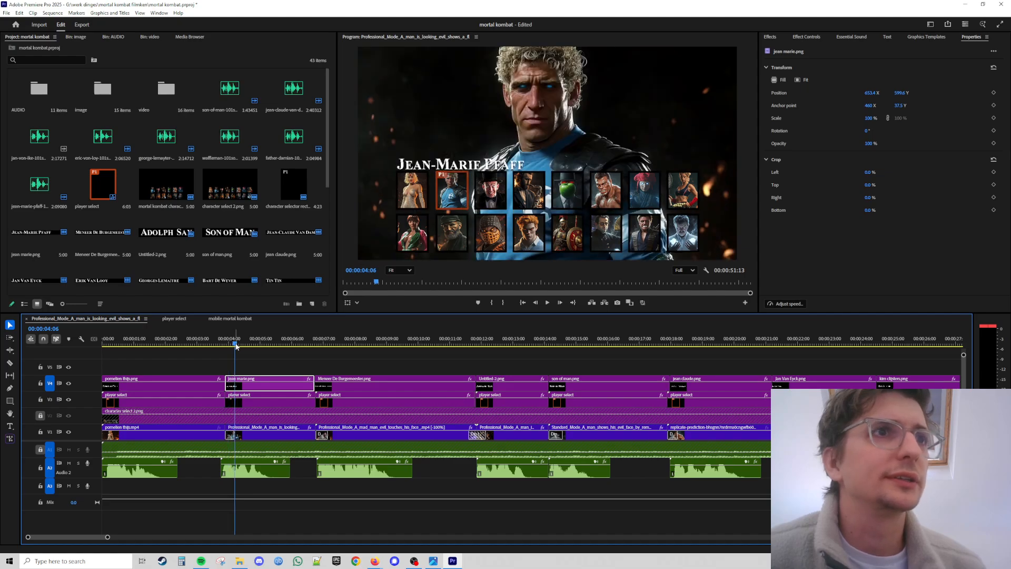
{"action": "left_click", "coordinate": [68, 402]}
{"action": "left_click", "coordinate": [68, 401]}
{"action": "left_click", "coordinate": [68, 402]}
{"action": "left_click", "coordinate": [68, 401]}
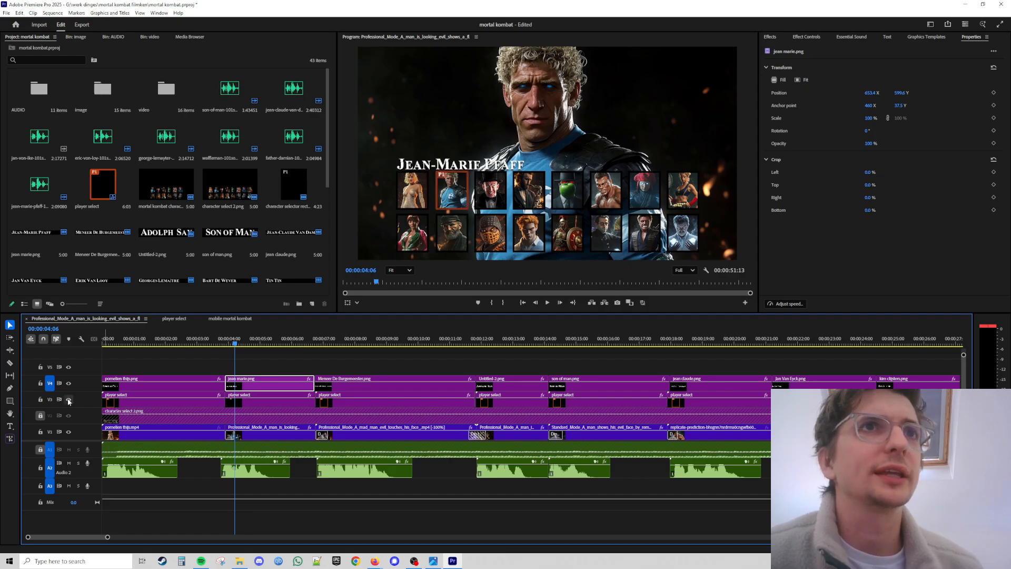
{"action": "left_click", "coordinate": [68, 401]}
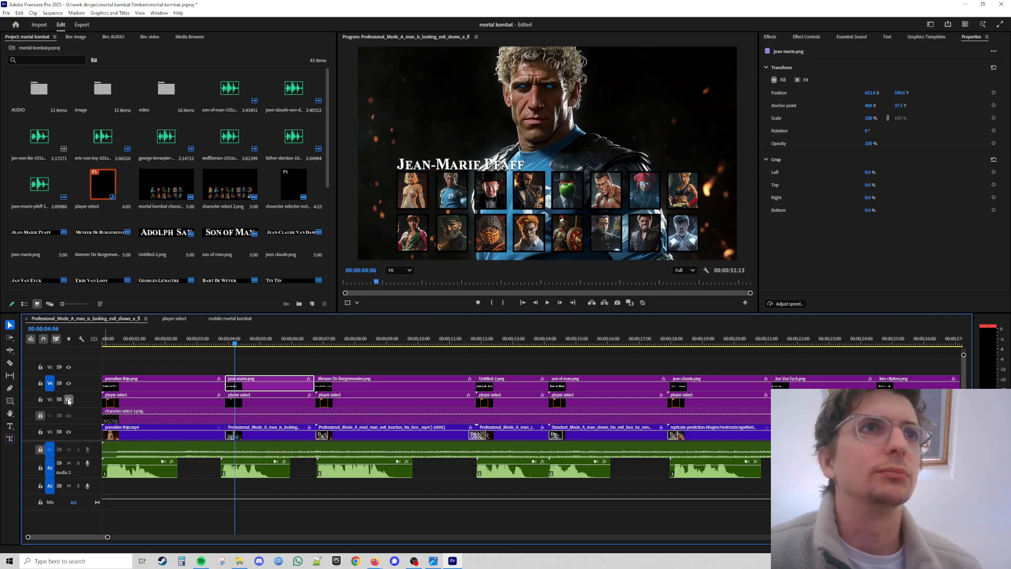
{"action": "left_click", "coordinate": [68, 401]}
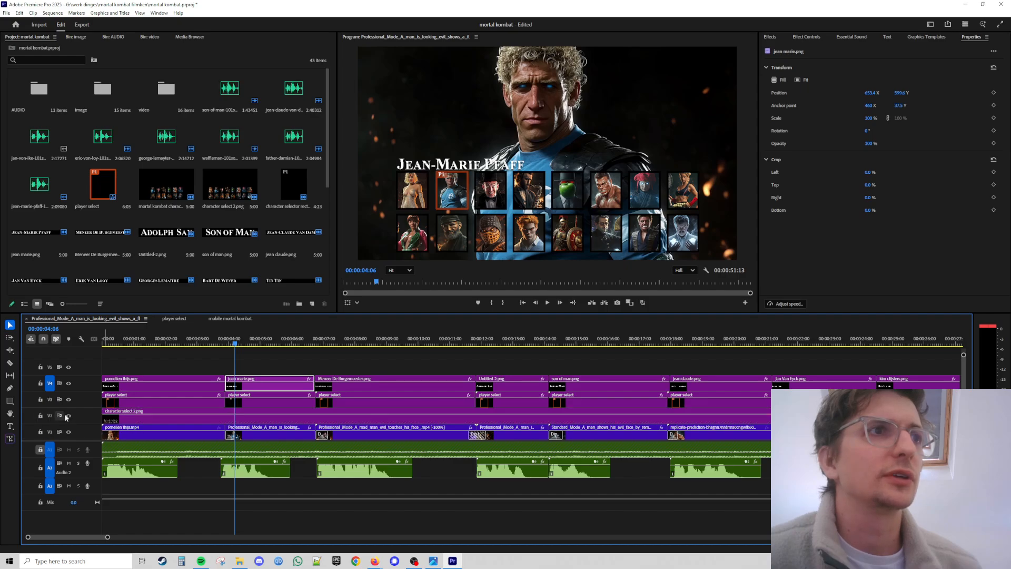
Toggle the visibility of tracks V2 and V1 on and off to inspect the character select layers.
{"action": "left_click", "coordinate": [68, 416]}
{"action": "left_click", "coordinate": [68, 416]}
{"action": "left_click", "coordinate": [69, 416]}
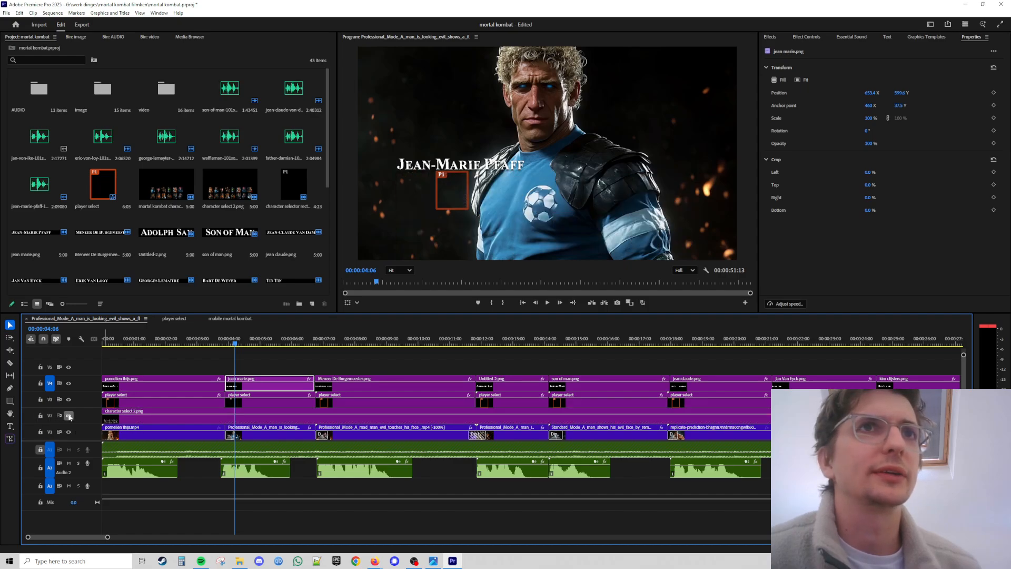
{"action": "left_click", "coordinate": [69, 416]}
{"action": "left_click", "coordinate": [69, 415]}
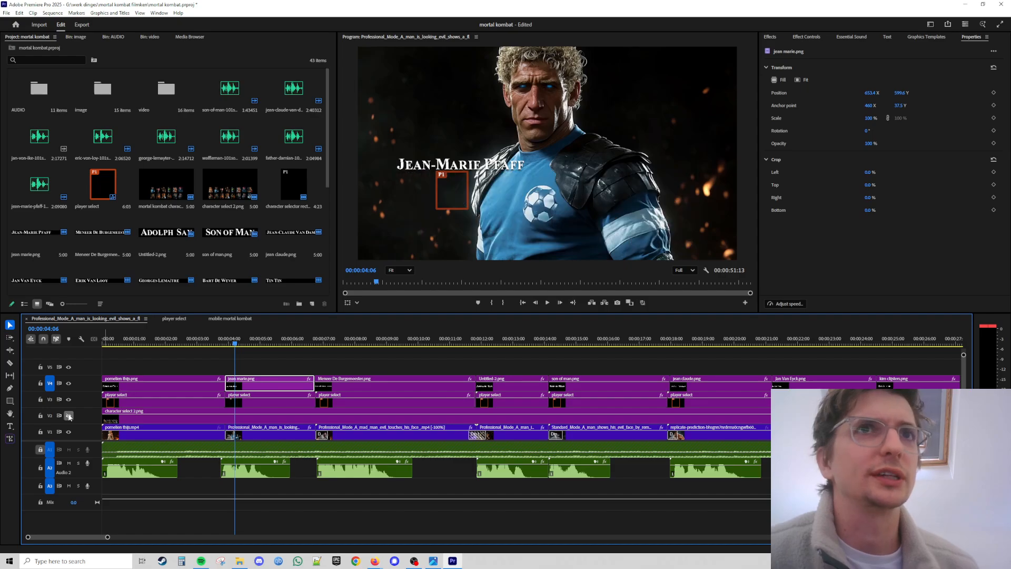
{"action": "left_click", "coordinate": [69, 416]}
{"action": "left_click", "coordinate": [69, 416]}
{"action": "left_click", "coordinate": [69, 415]}
{"action": "left_click", "coordinate": [68, 416]}
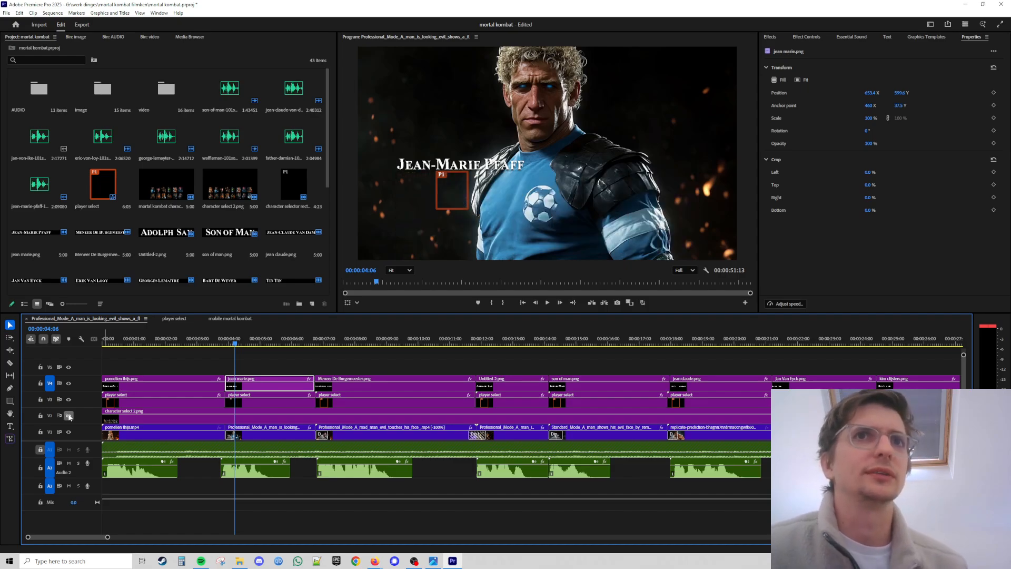
{"action": "left_click", "coordinate": [68, 416]}
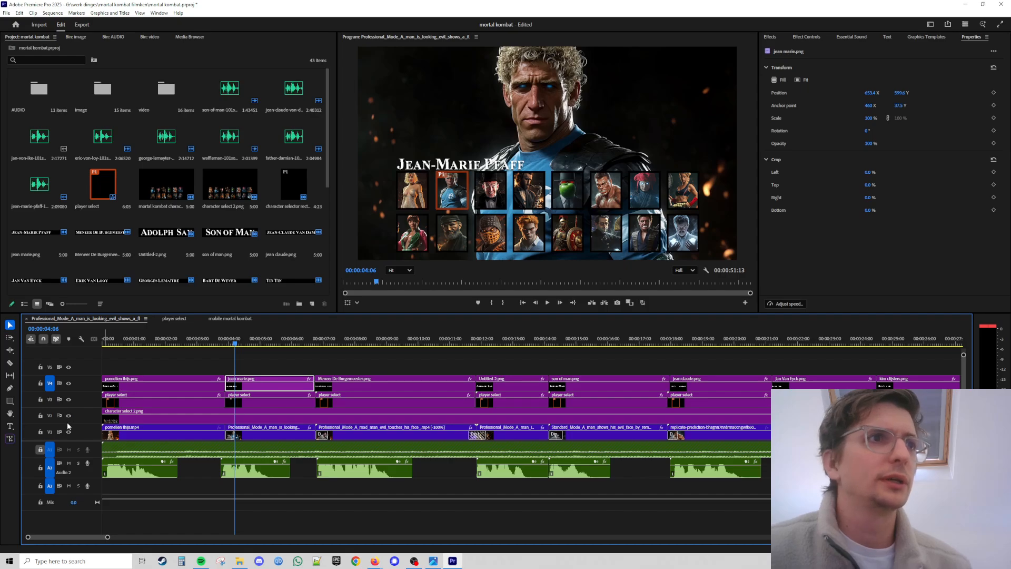
{"action": "left_click", "coordinate": [68, 432]}
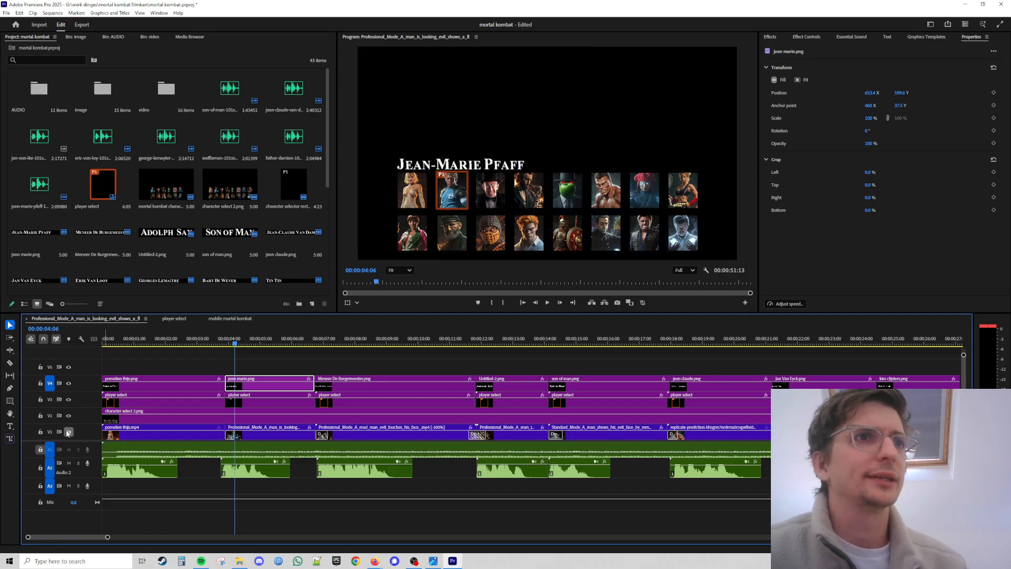
{"action": "left_click", "coordinate": [68, 432]}
{"action": "left_click", "coordinate": [68, 432]}
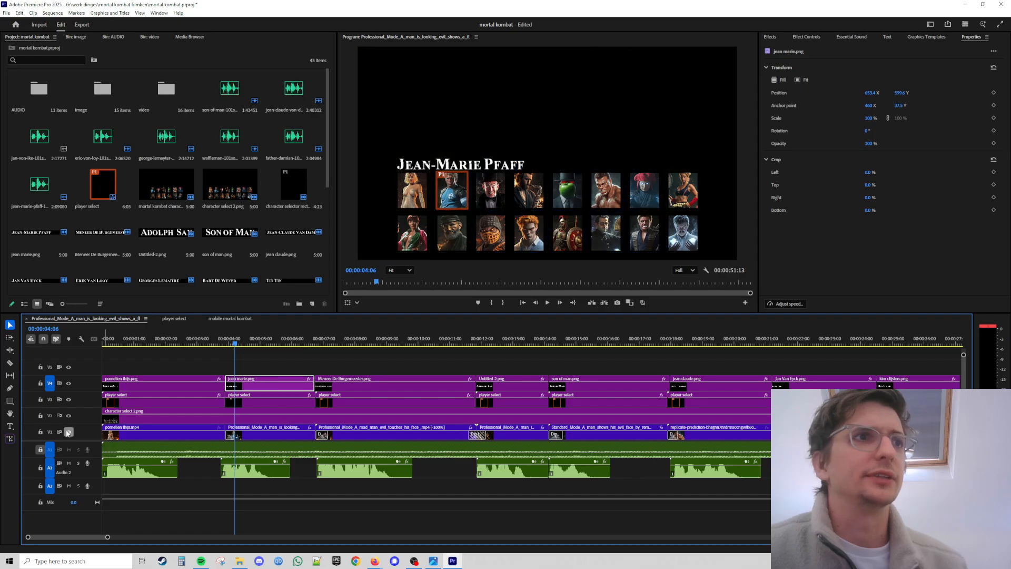
{"action": "left_click", "coordinate": [68, 432]}
Lock tracks V1 and V2 and preview playback around the Jean-Marie Pfaff selection screen.
{"action": "left_click", "coordinate": [40, 432]}
{"action": "left_click", "coordinate": [40, 416]}
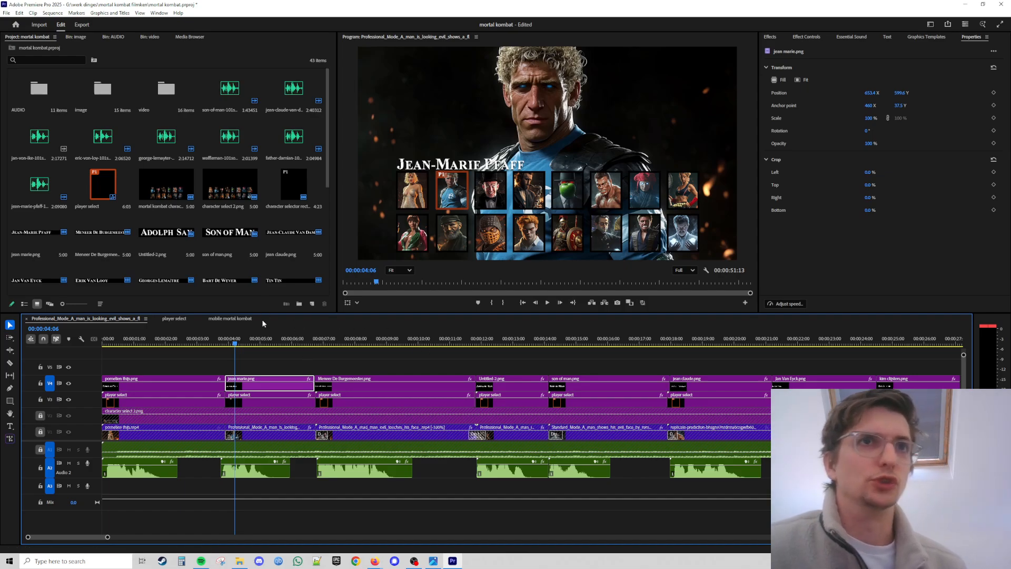
{"action": "key", "text": "space"}
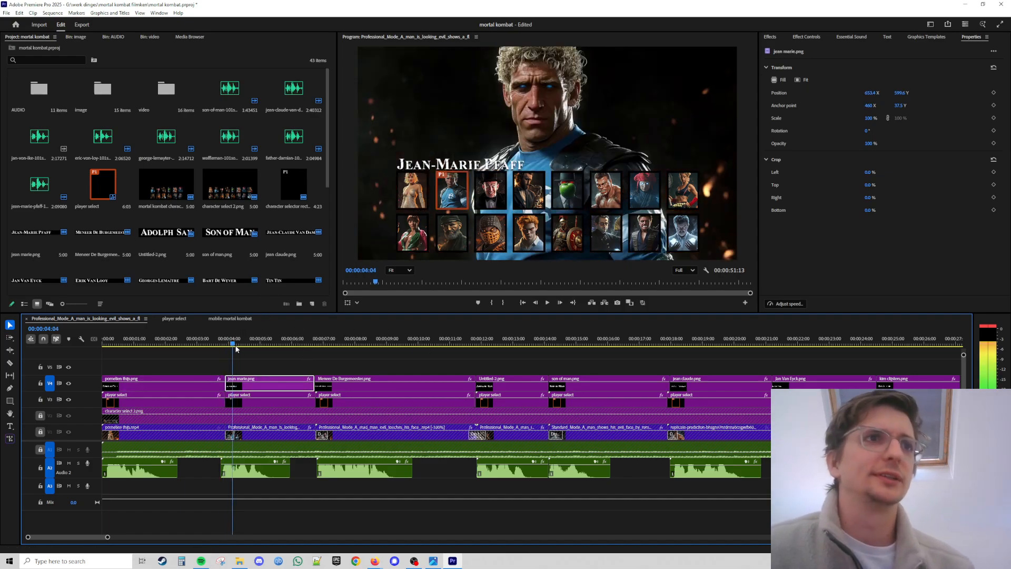
{"action": "left_click_drag", "start_coordinate": [275, 350], "coordinate": [230, 354]}
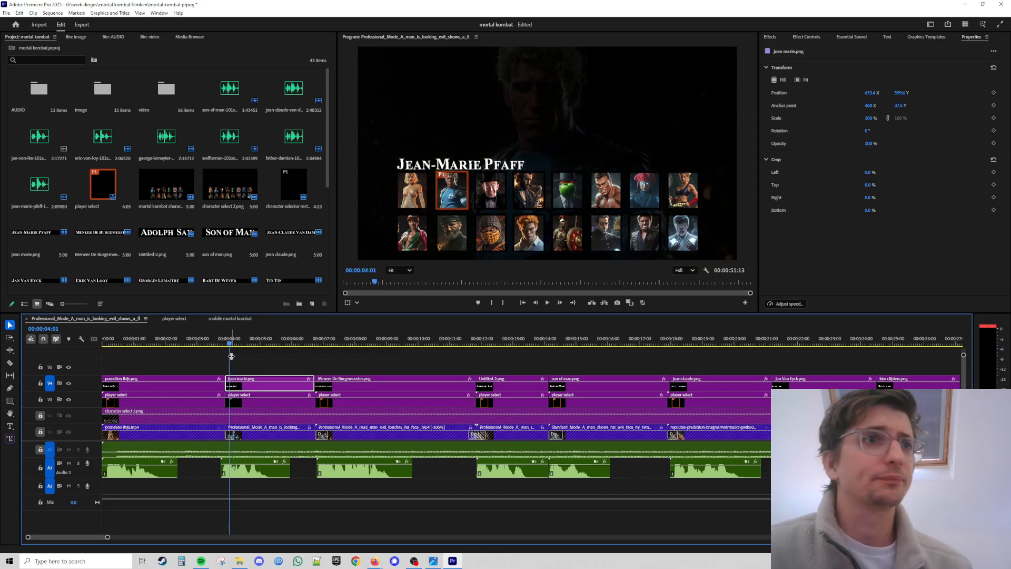
{"action": "left_click", "coordinate": [97, 184]}
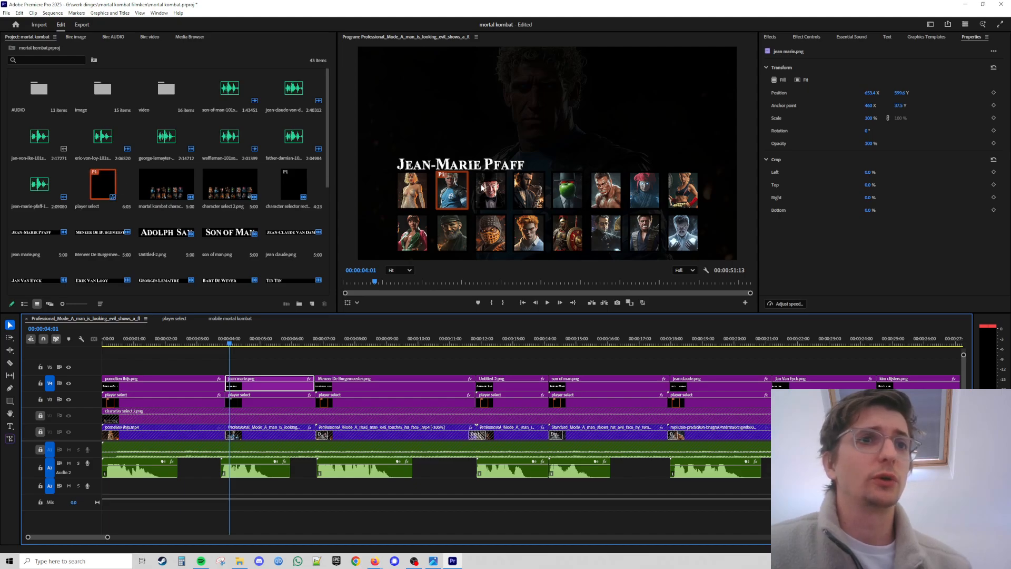
Switch to Photoshop by launching it from the Start search.
{"action": "left_click", "coordinate": [10, 561]}
{"action": "type", "text": "p"}
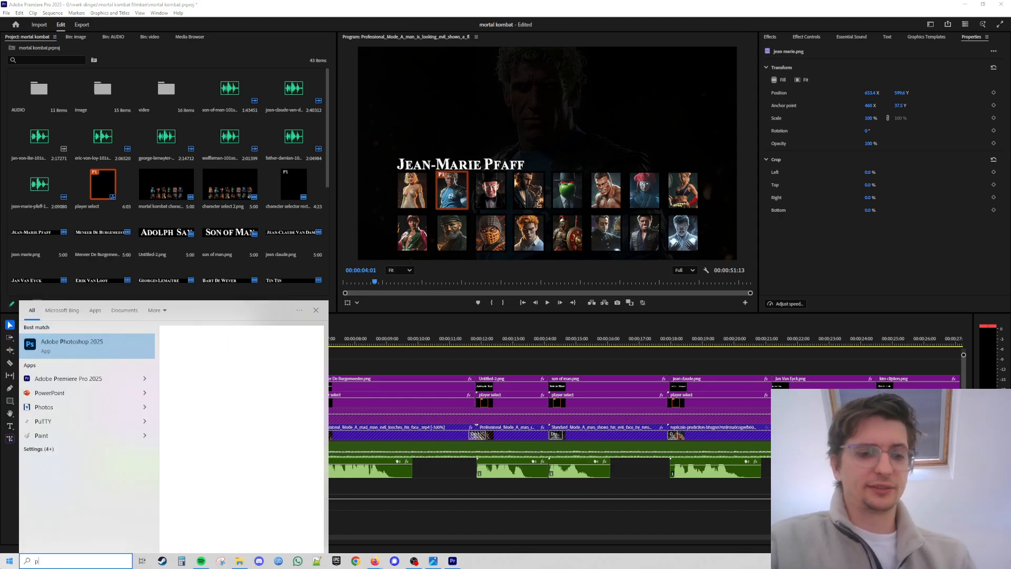
{"action": "type", "text": "hotoshop"}
{"action": "key", "text": "Return"}
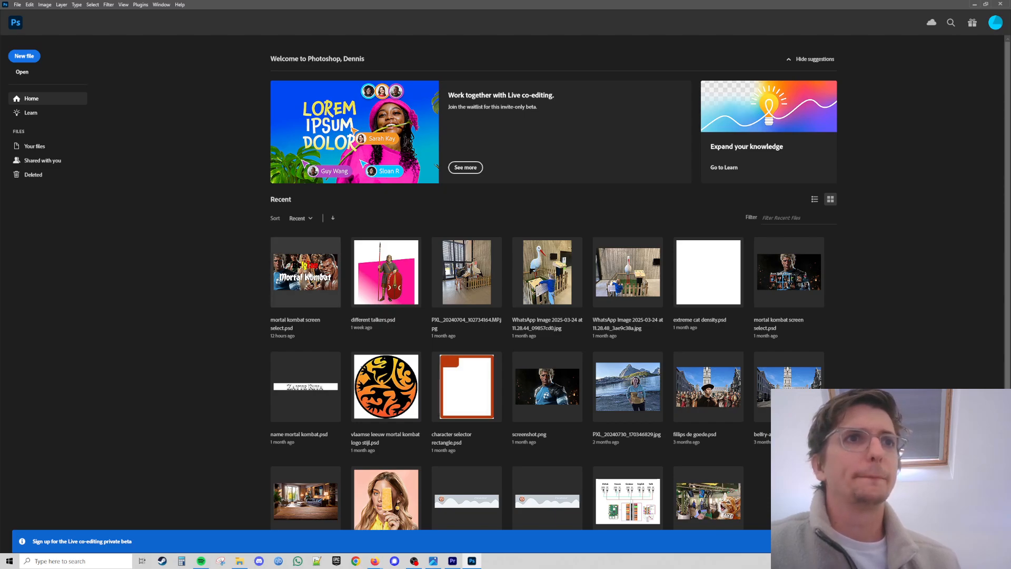
Open the mortal kombat screen select.psd file from the recent files.
{"action": "left_click", "coordinate": [310, 272]}
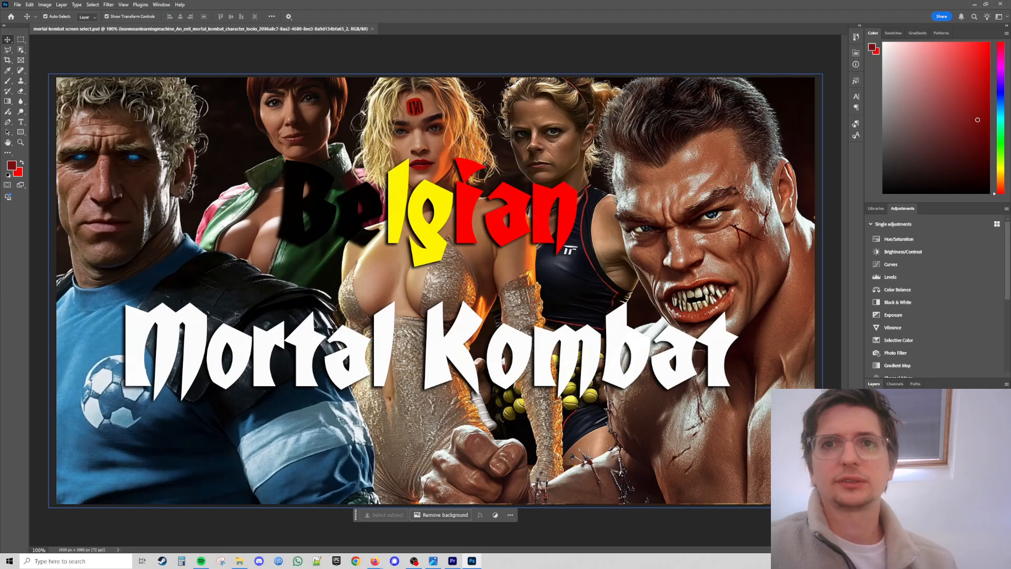
Hide the background and title text layers and show the two rows of character portrait layers.
{"action": "left_click", "coordinate": [872, 474]}
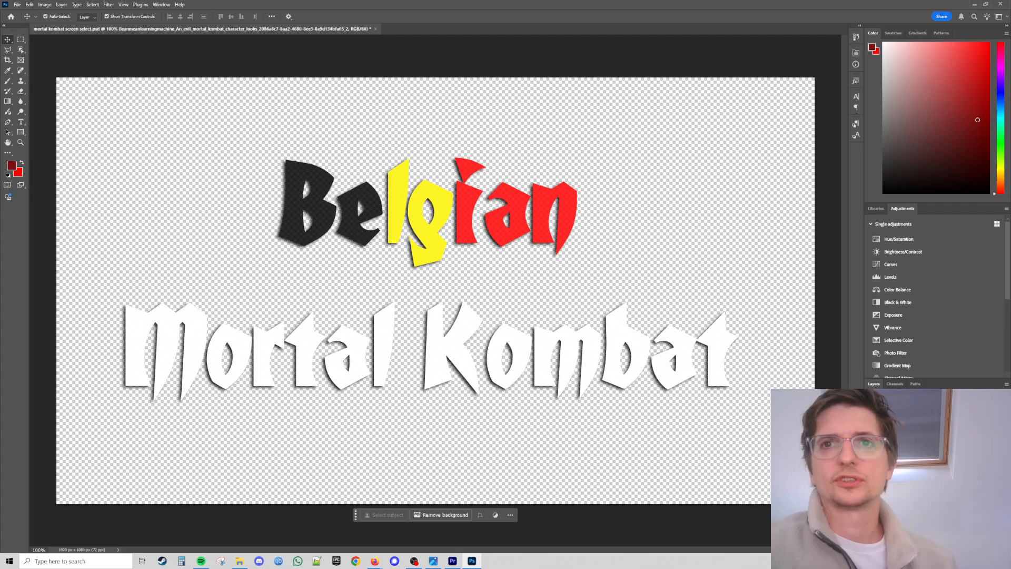
{"action": "left_click", "coordinate": [871, 453]}
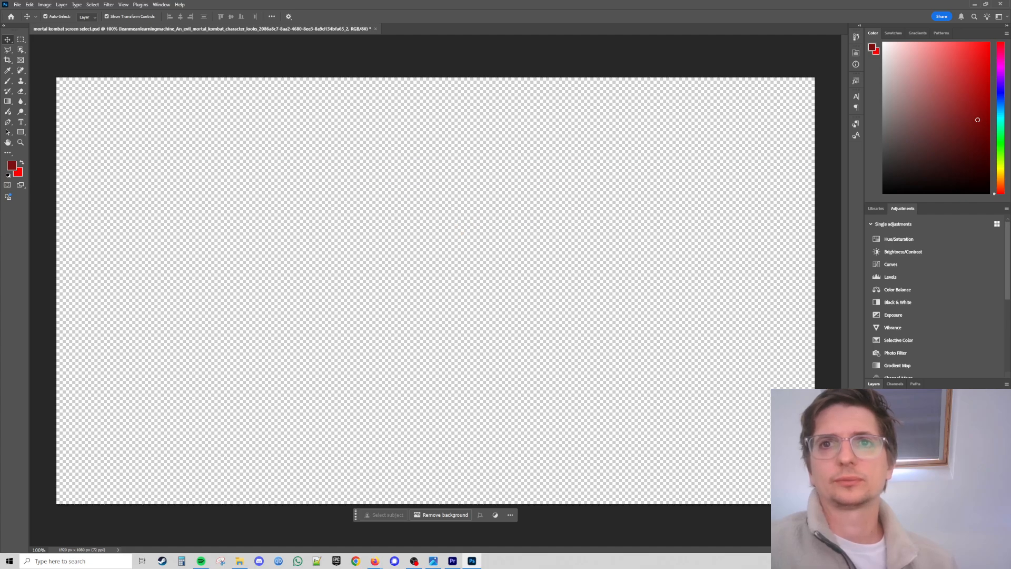
{"action": "left_click", "coordinate": [872, 463]}
{"action": "left_click", "coordinate": [871, 485]}
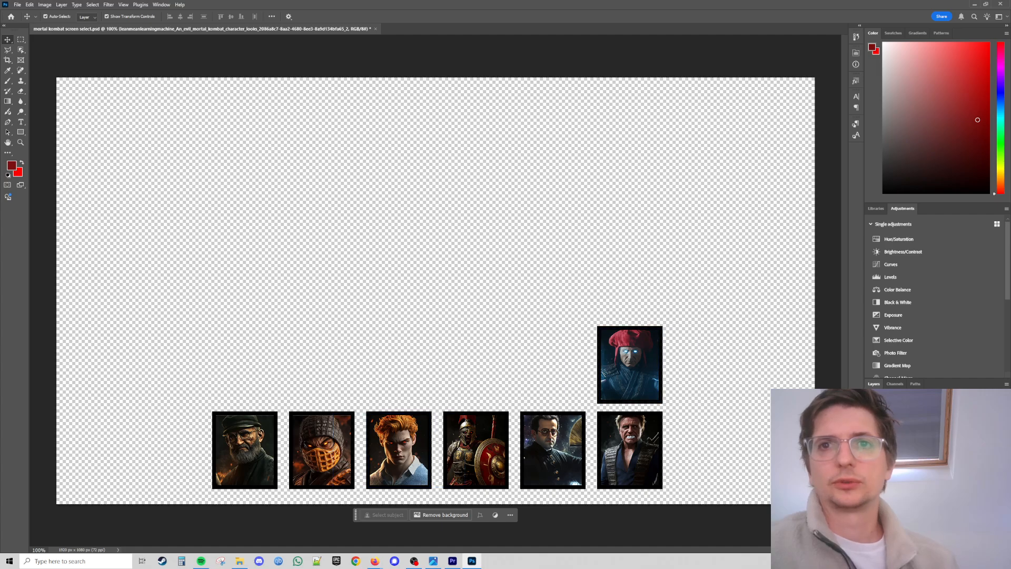
{"action": "left_click_drag", "start_coordinate": [871, 474], "coordinate": [871, 527]}
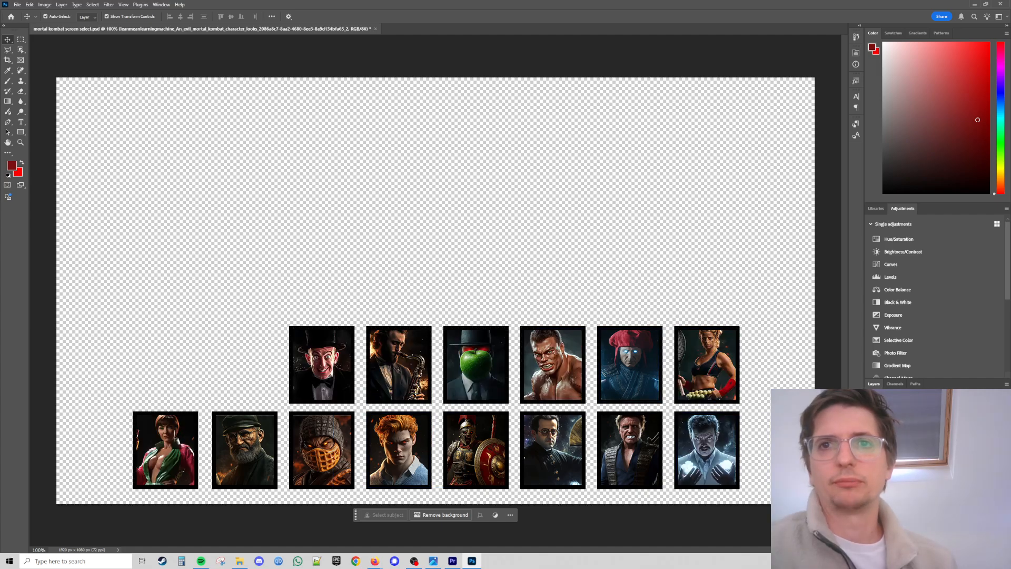
{"action": "left_click", "coordinate": [872, 506]}
{"action": "left_click", "coordinate": [871, 516]}
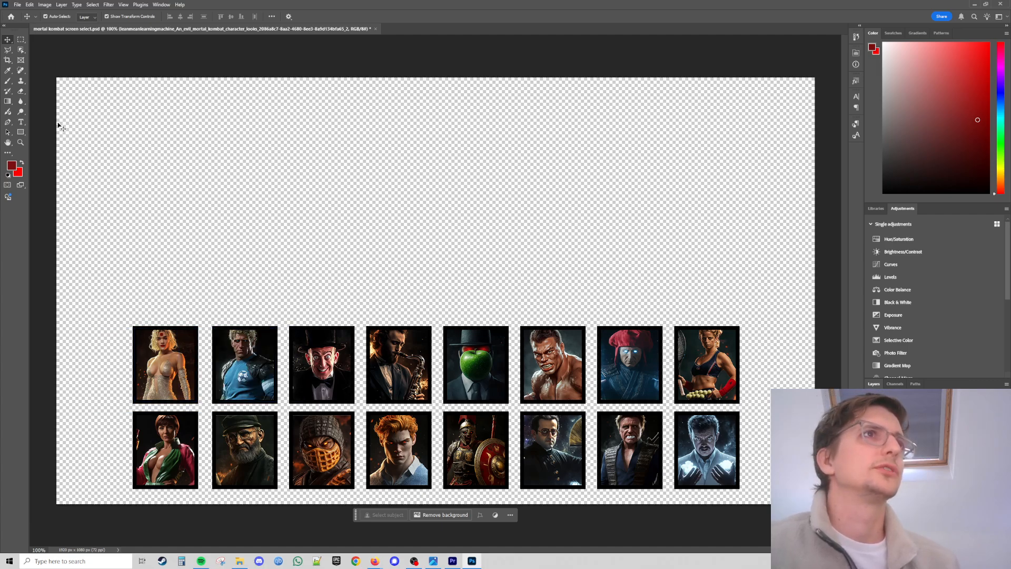
{"action": "left_click", "coordinate": [168, 363]}
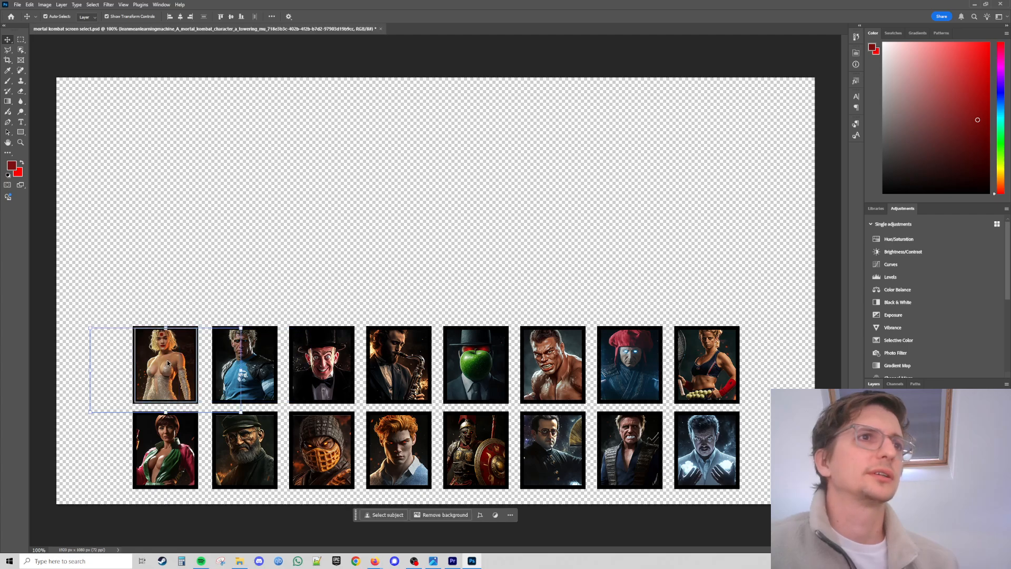
{"action": "mouse_move", "coordinate": [162, 363]}
{"action": "left_mouse_down"}
{"action": "mouse_move", "coordinate": [179, 365]}
{"action": "mouse_move", "coordinate": [166, 367]}
{"action": "left_mouse_up"}
{"action": "left_click", "coordinate": [313, 234]}
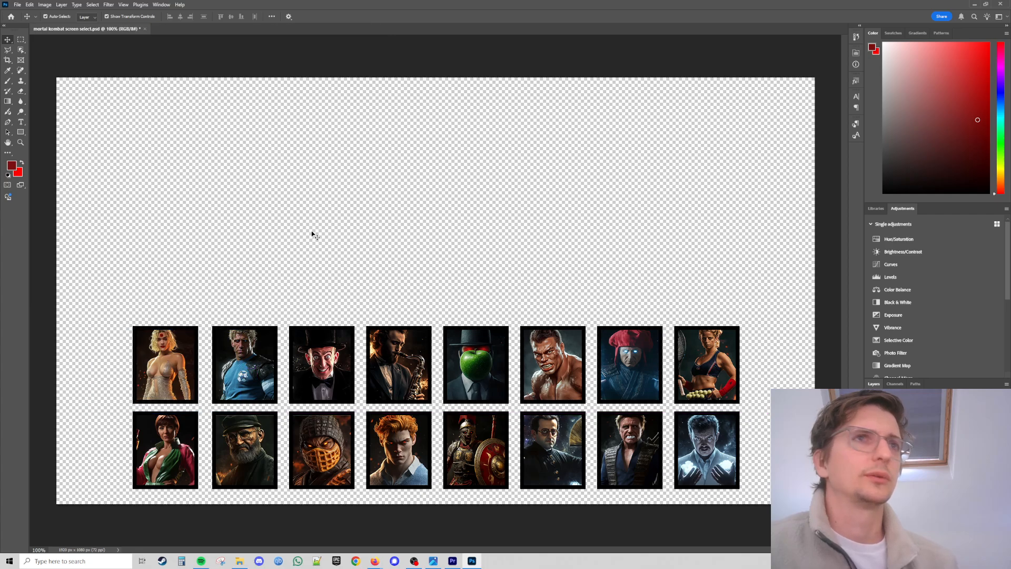
Switch to the Midjourney tab in the browser and copy the glowing-eyed warrior image.
{"action": "left_click", "coordinate": [972, 5]}
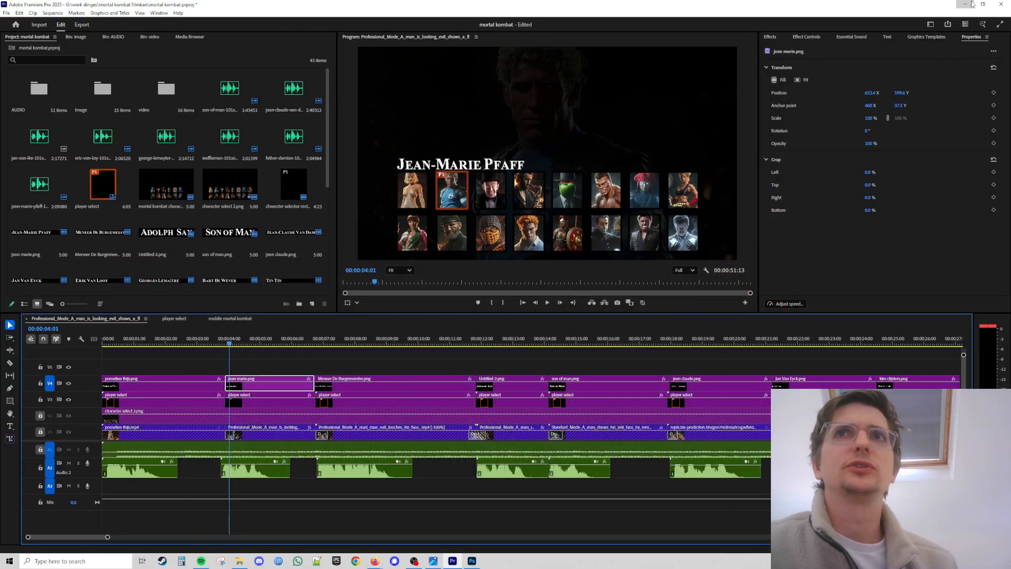
{"action": "left_click", "coordinate": [972, 5]}
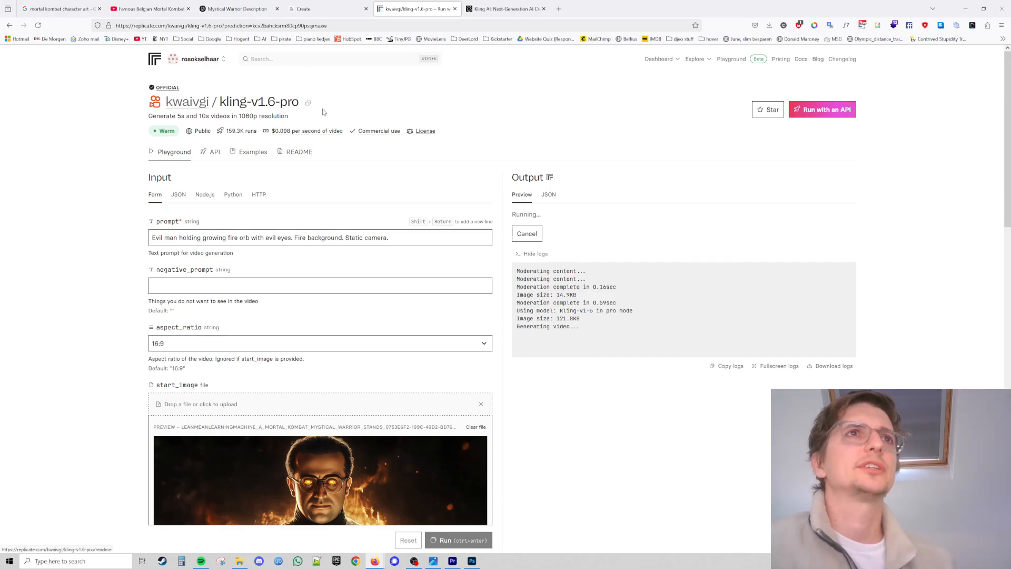
{"action": "left_click", "coordinate": [338, 9]}
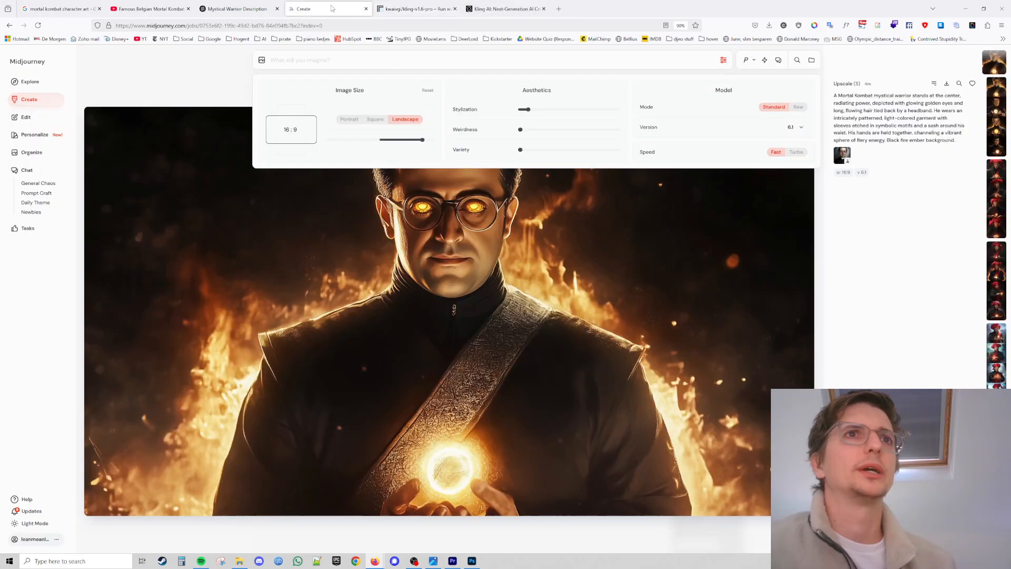
{"action": "right_click", "coordinate": [472, 275]}
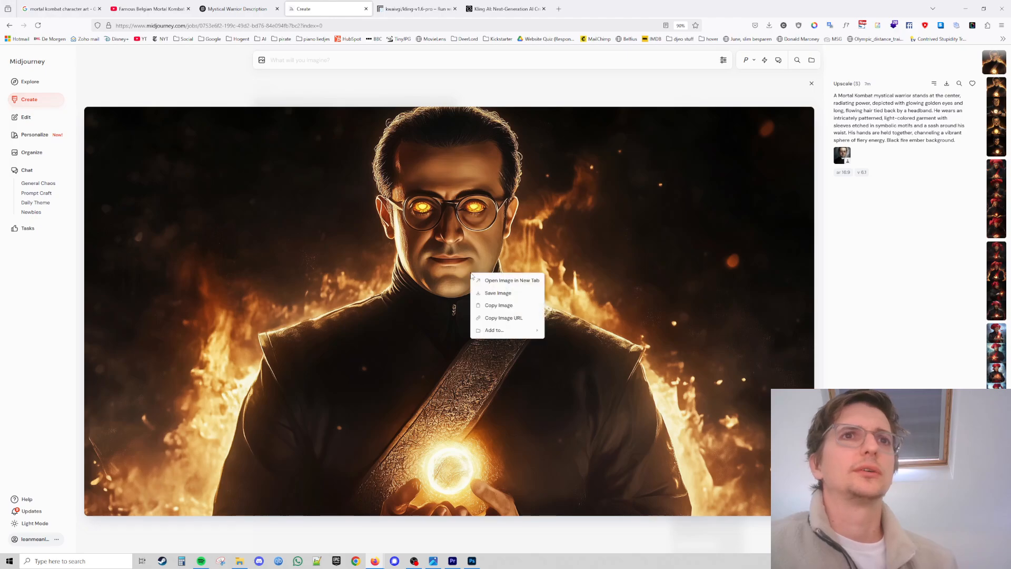
{"action": "left_click", "coordinate": [495, 306]}
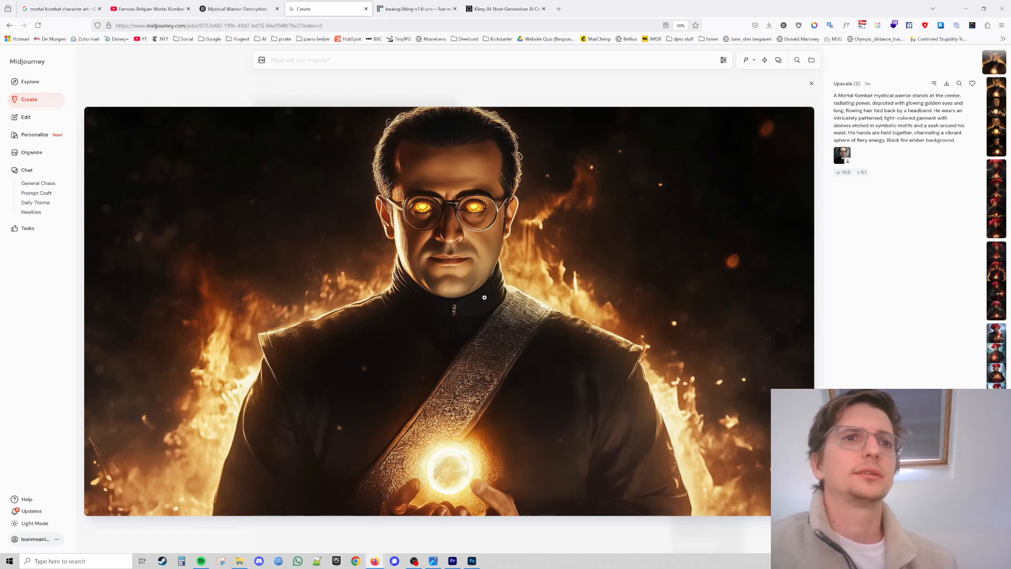
Paste the warrior image into the screen-select document, scale it down and place it above the portrait grid.
{"action": "left_click", "coordinate": [472, 561]}
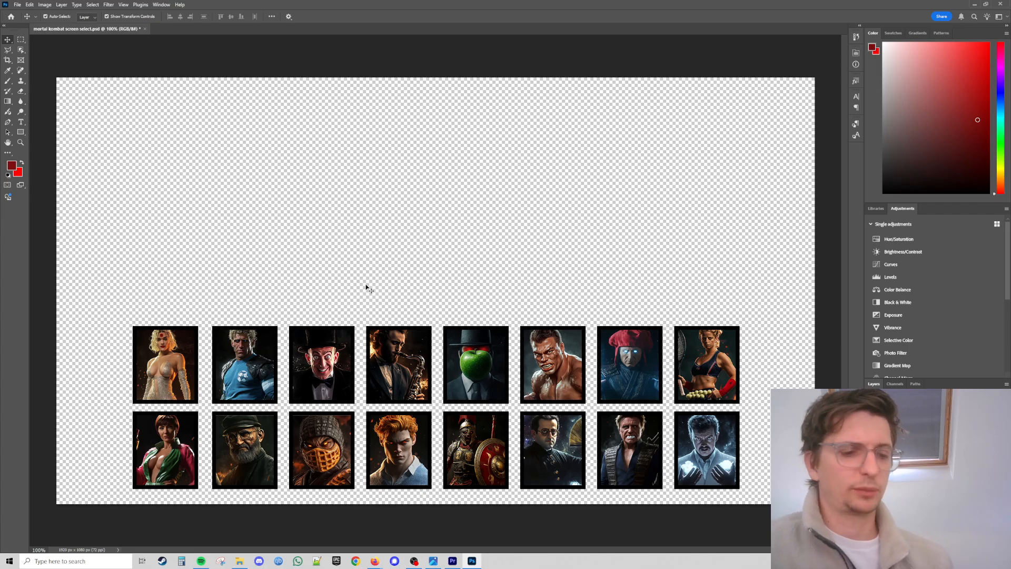
{"action": "key", "text": "ctrl+v"}
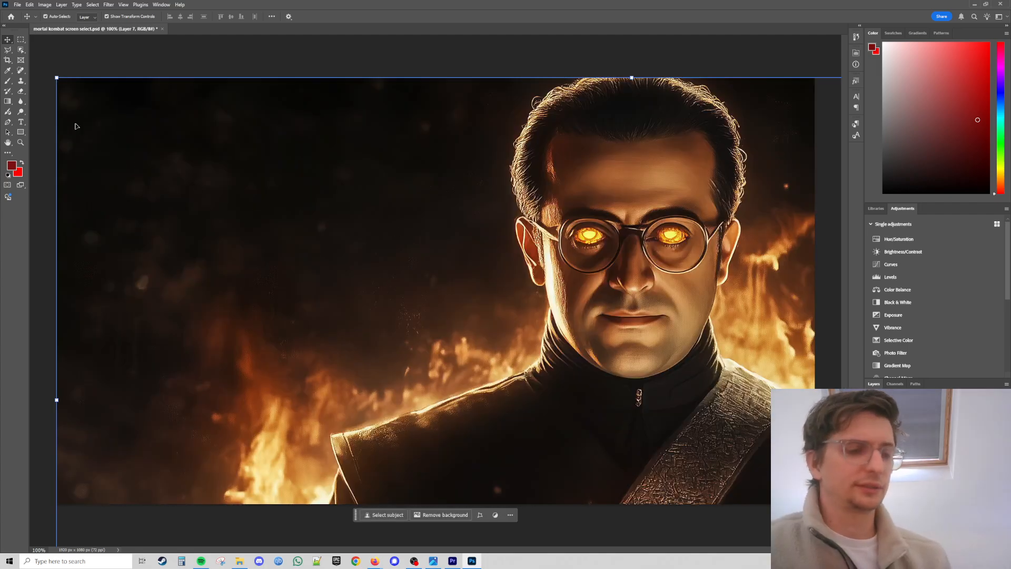
{"action": "left_click_drag", "start_coordinate": [56, 78], "coordinate": [628, 398]}
{"action": "left_click_drag", "start_coordinate": [693, 448], "coordinate": [297, 152]}
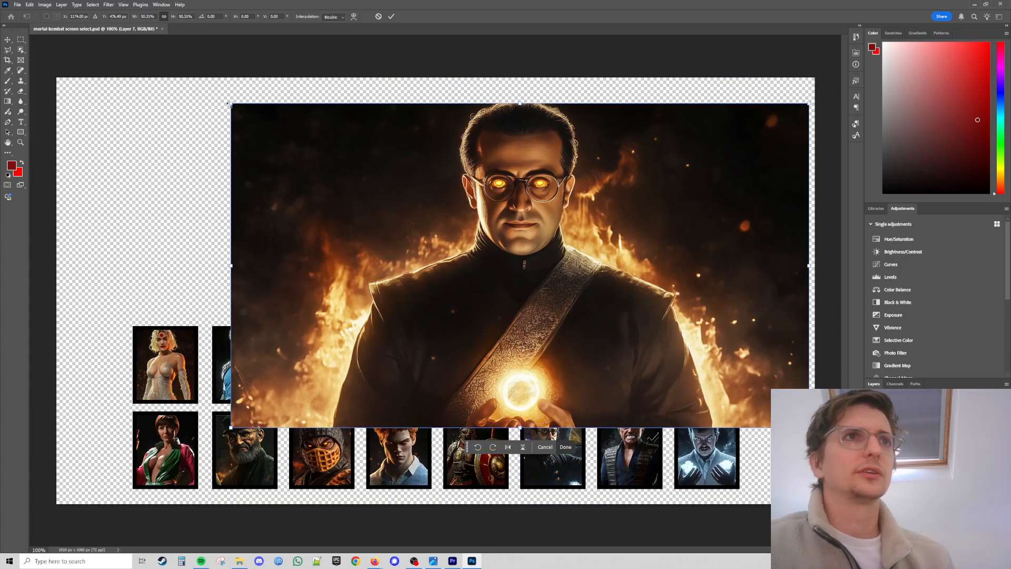
{"action": "left_click_drag", "start_coordinate": [232, 102], "coordinate": [575, 304]}
{"action": "left_click_drag", "start_coordinate": [684, 356], "coordinate": [345, 219]}
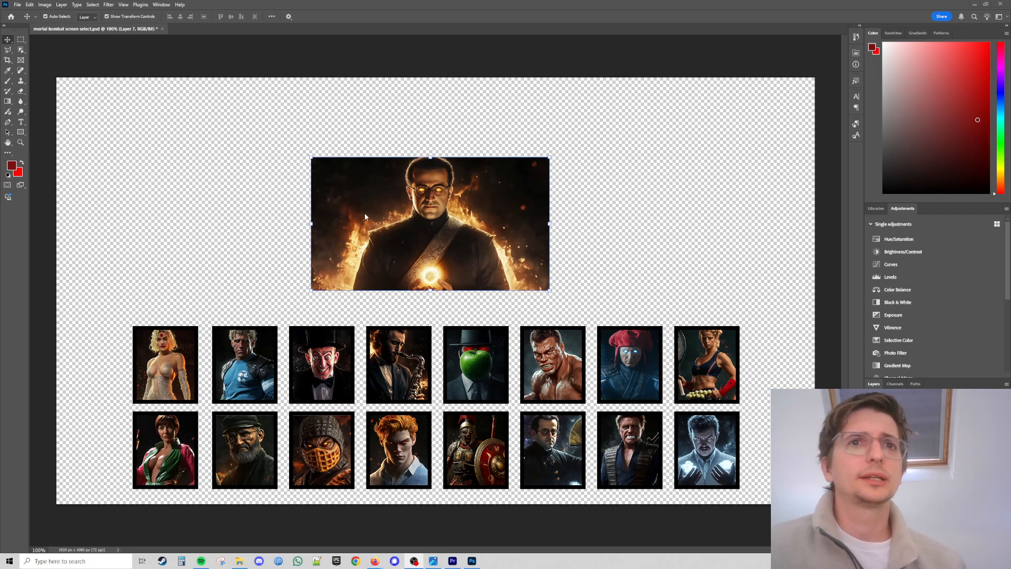
{"action": "key", "text": "alt+Tab"}
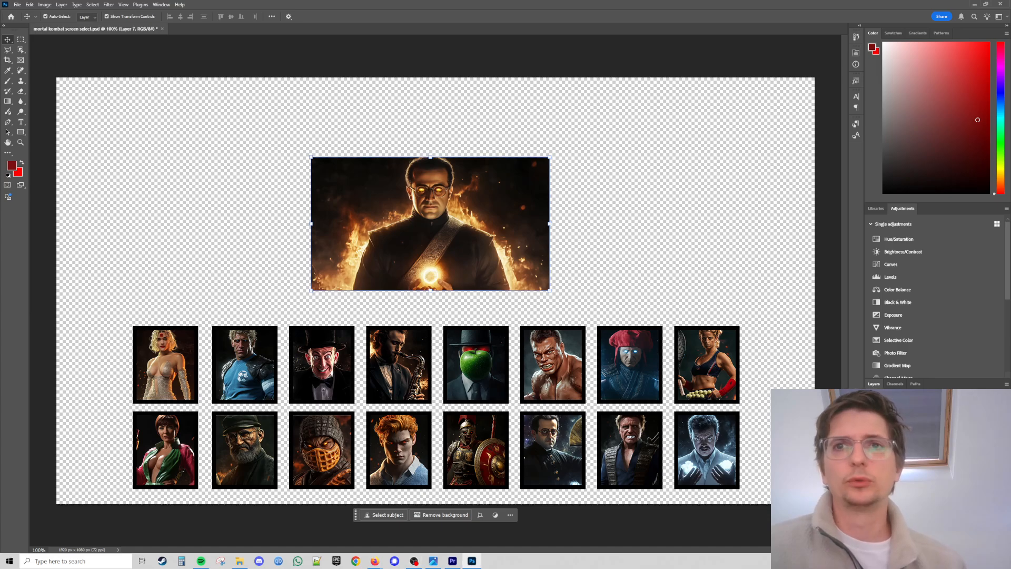
Delete the portrait image inside the seventh frame of the bottom row, keeping its empty frame.
{"action": "left_click", "coordinate": [630, 451]}
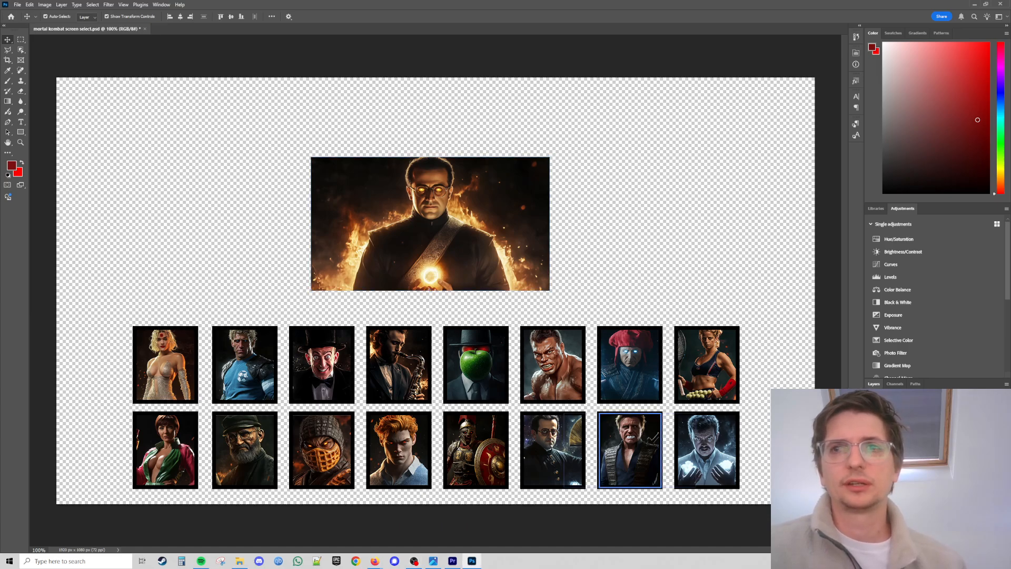
{"action": "left_click", "coordinate": [630, 450]}
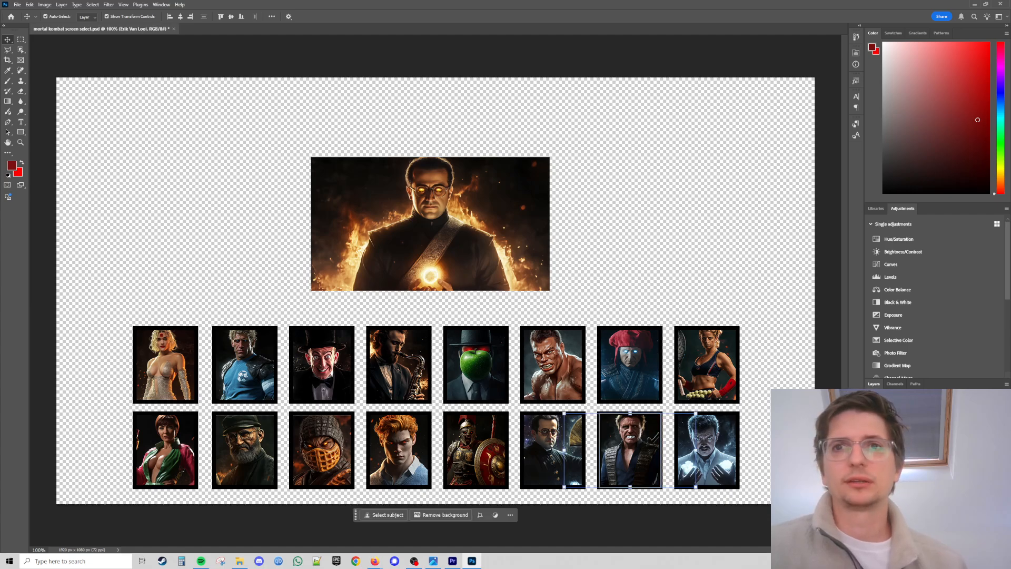
{"action": "left_click", "coordinate": [640, 452]}
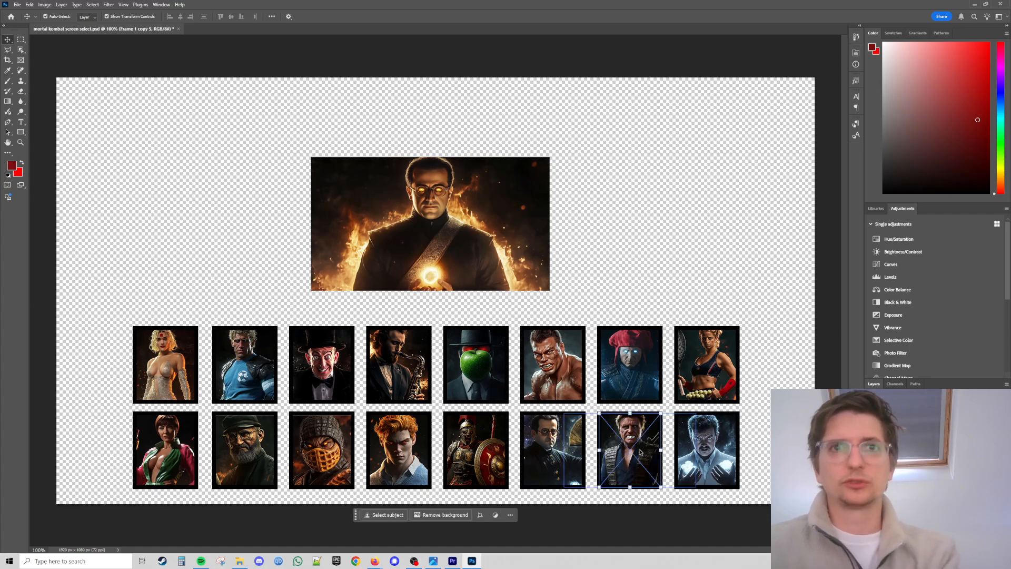
{"action": "key", "text": "Delete"}
{"action": "left_click", "coordinate": [779, 281]}
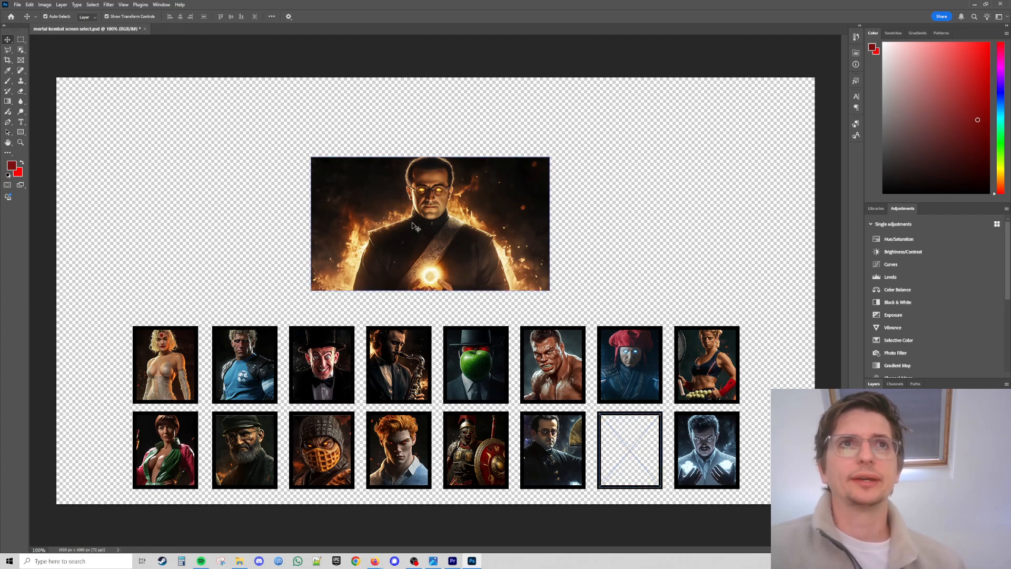
Move the warrior image into the empty seventh frame of the bottom row.
{"action": "left_click", "coordinate": [413, 224]}
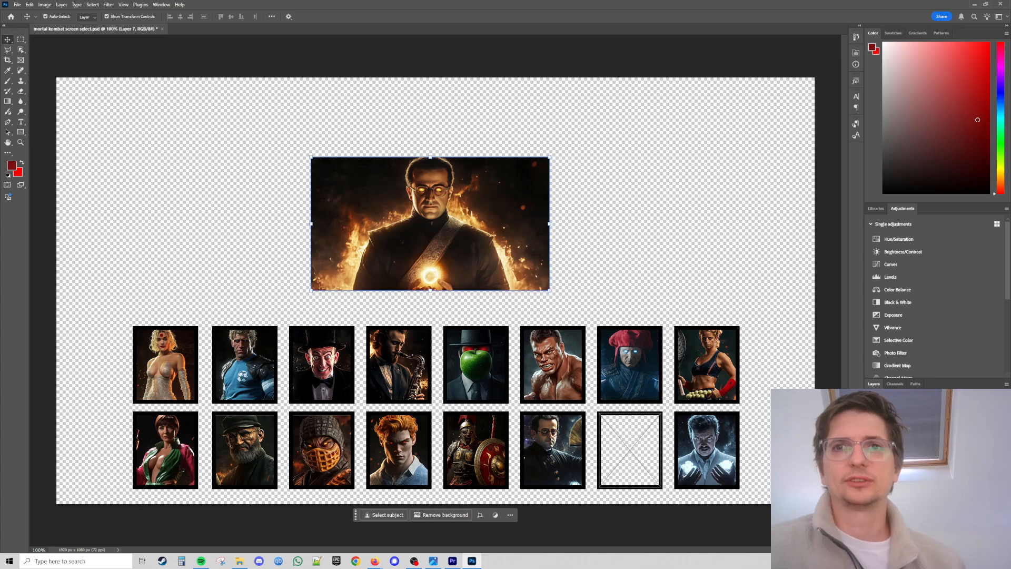
{"action": "key", "text": "ctrl+alt+g"}
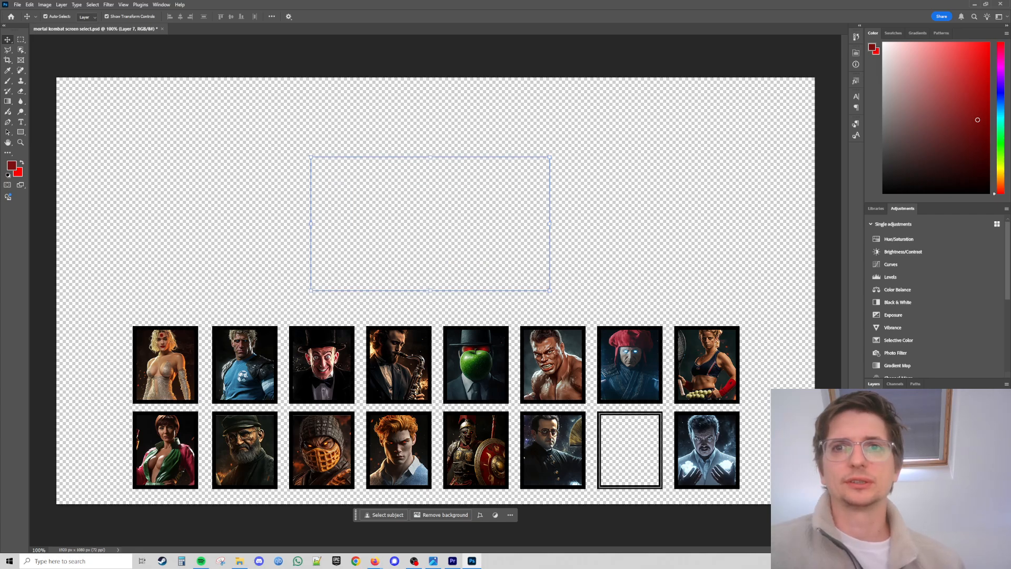
{"action": "left_click_drag", "start_coordinate": [431, 224], "coordinate": [648, 482]}
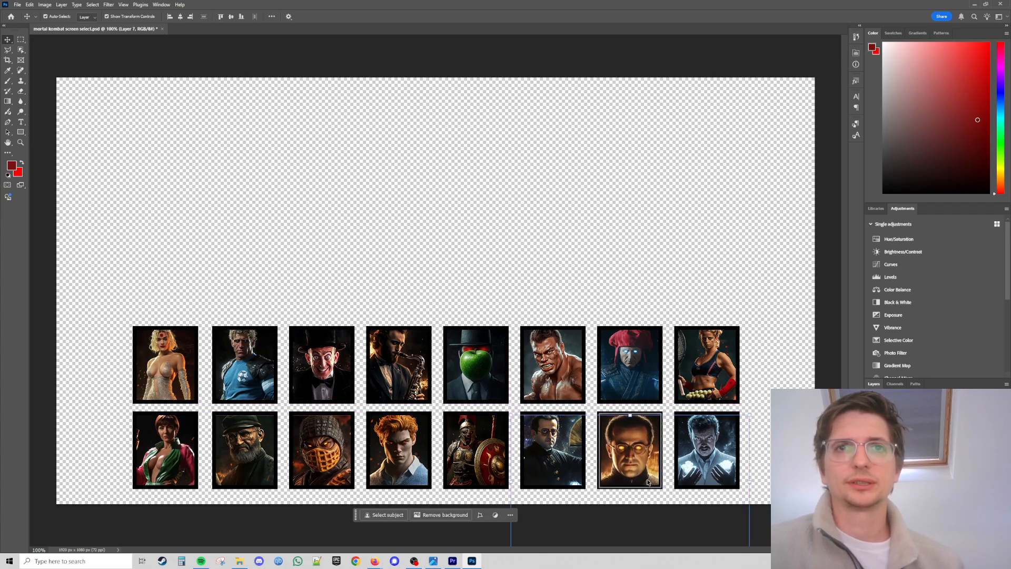
Resize and reposition the warrior image inside the frame so the face fits the portrait, then commit the transform.
{"action": "left_click_drag", "start_coordinate": [749, 415], "coordinate": [700, 443]}
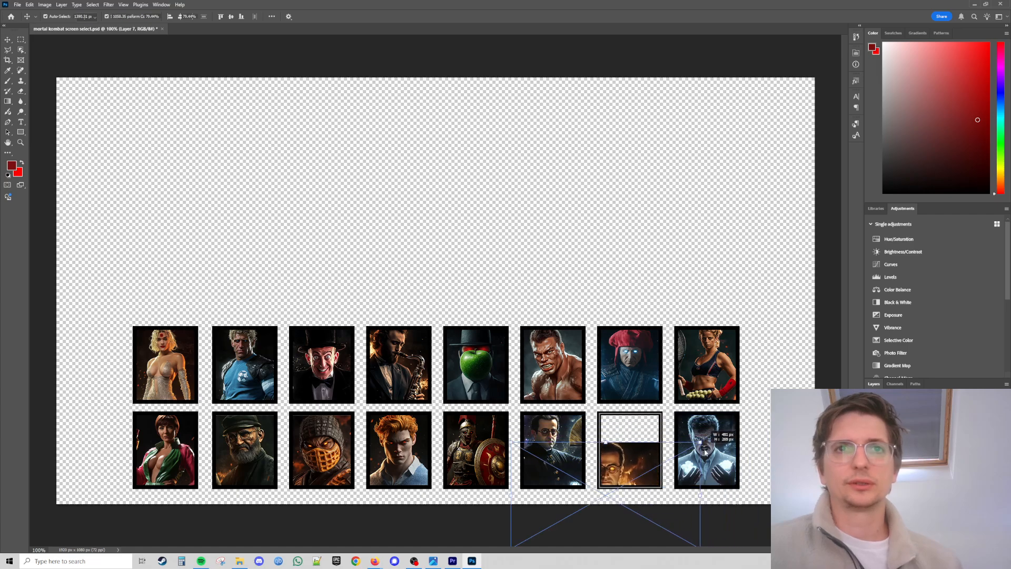
{"action": "left_click_drag", "start_coordinate": [624, 463], "coordinate": [646, 434]}
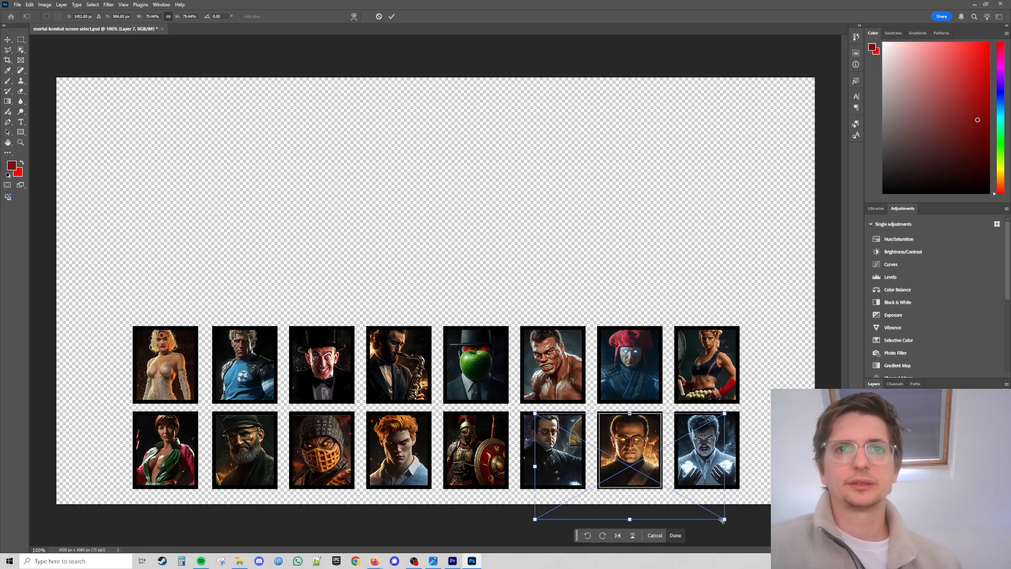
{"action": "left_click_drag", "start_coordinate": [723, 520], "coordinate": [704, 508]}
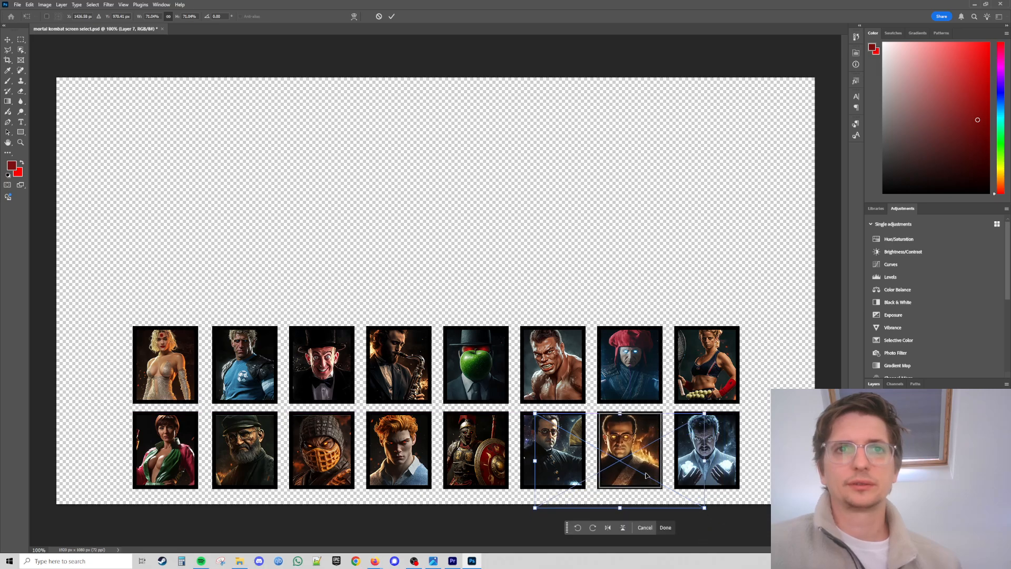
{"action": "left_click_drag", "start_coordinate": [647, 476], "coordinate": [695, 463]}
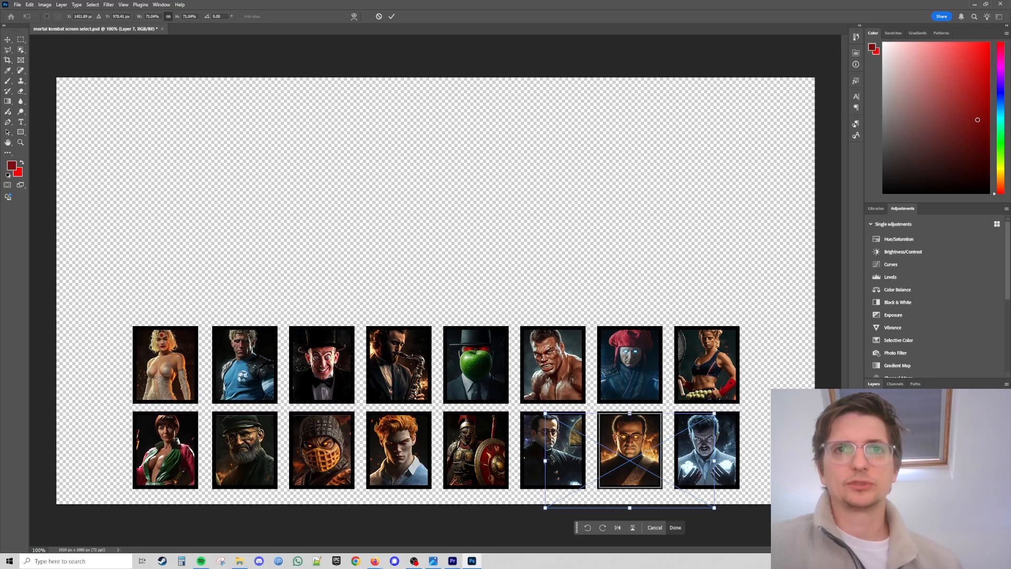
{"action": "left_click", "coordinate": [8, 39]}
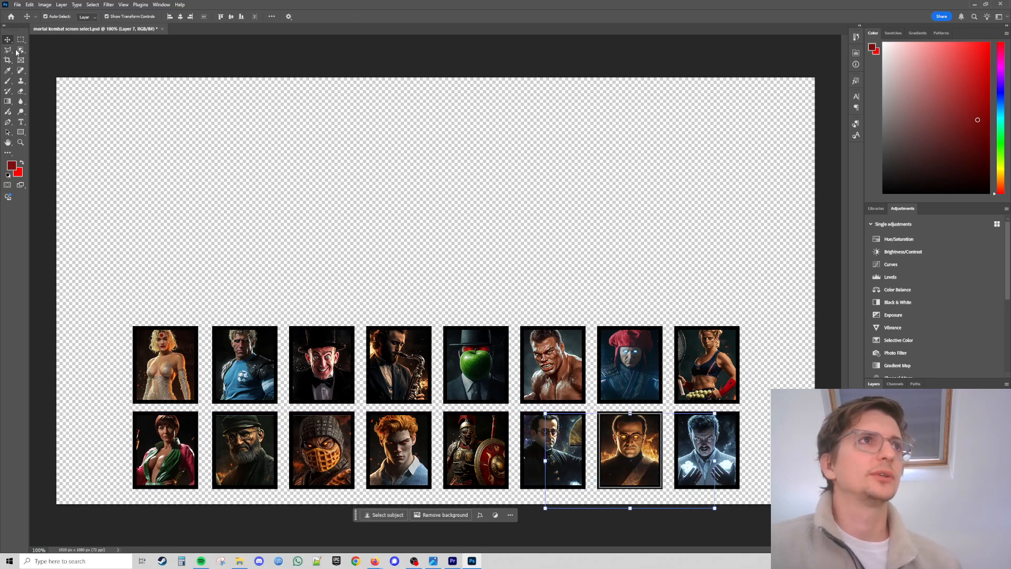
{"action": "left_click", "coordinate": [350, 288]}
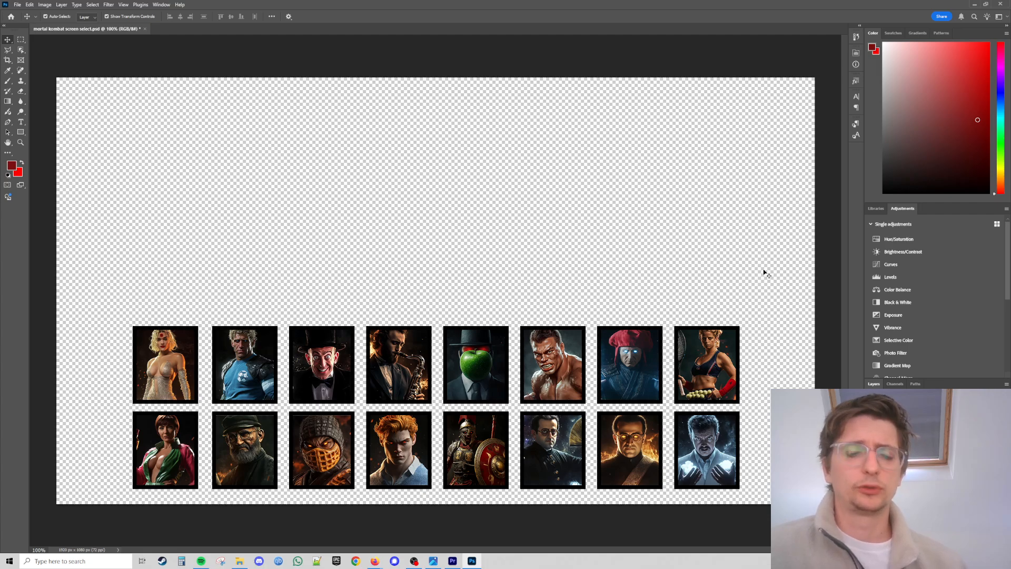
Open the Export As dialog for the document and close it without exporting.
{"action": "key", "text": "ctrl+alt+shift+w"}
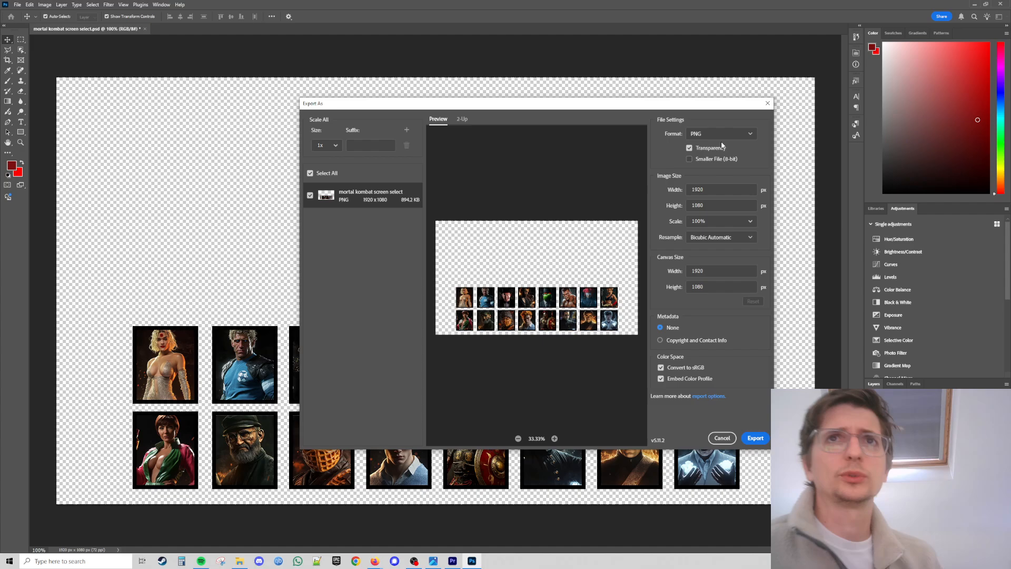
{"action": "left_click", "coordinate": [768, 104]}
Return to Premiere Pro, scrub the timeline, and open the player select nested sequence.
{"action": "left_click", "coordinate": [971, 3]}
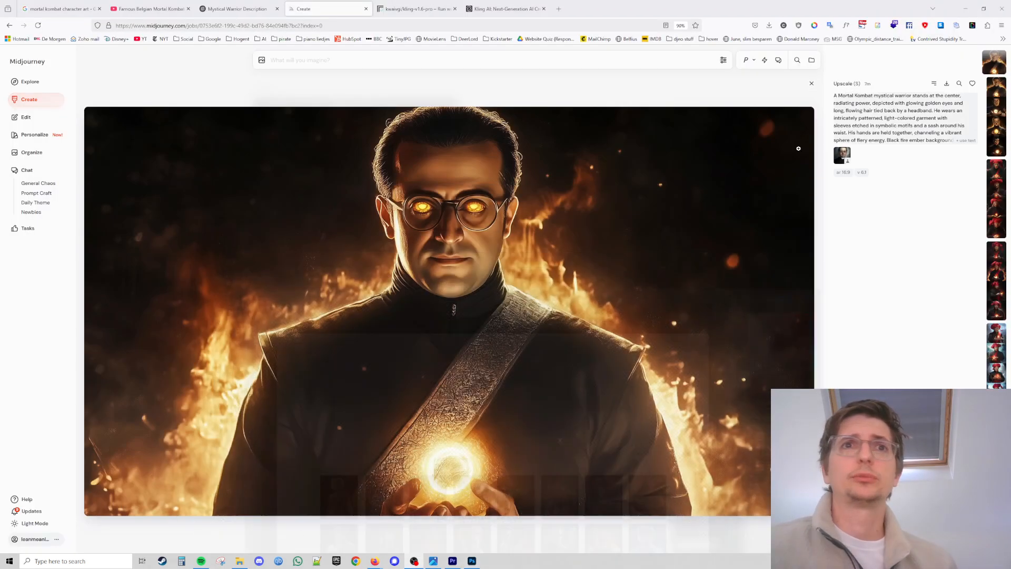
{"action": "left_click", "coordinate": [452, 562]}
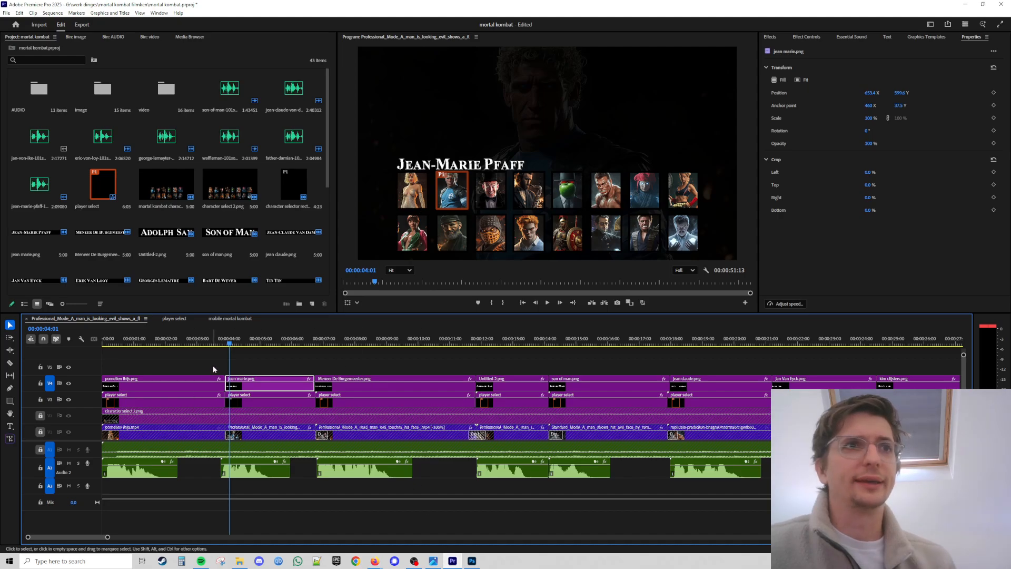
{"action": "left_click_drag", "start_coordinate": [228, 343], "coordinate": [325, 346]}
{"action": "double_click", "coordinate": [345, 404]}
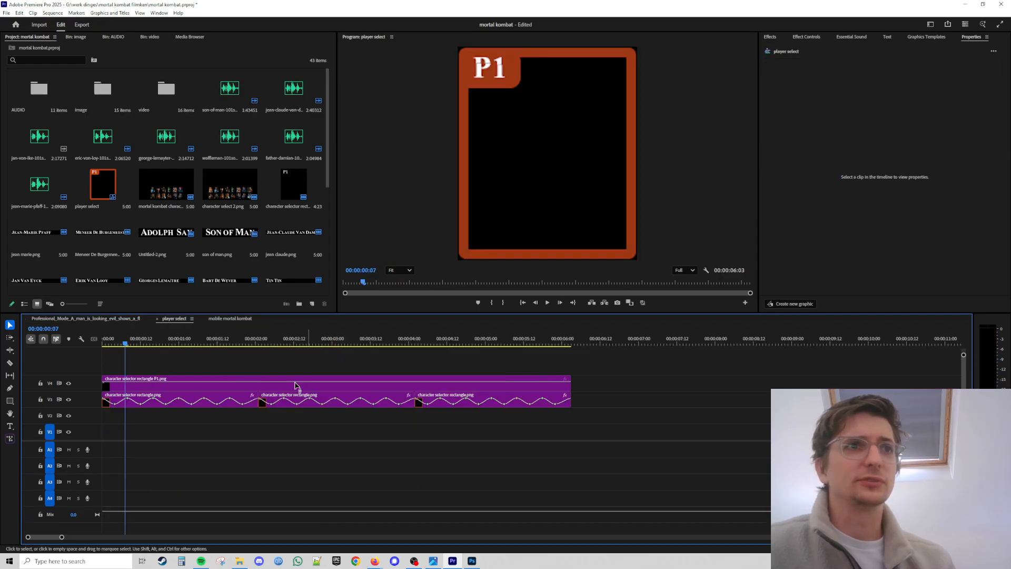
Return from the player select sequence to the main edit sequence.
{"action": "left_click_drag", "start_coordinate": [125, 345], "coordinate": [104, 317]}
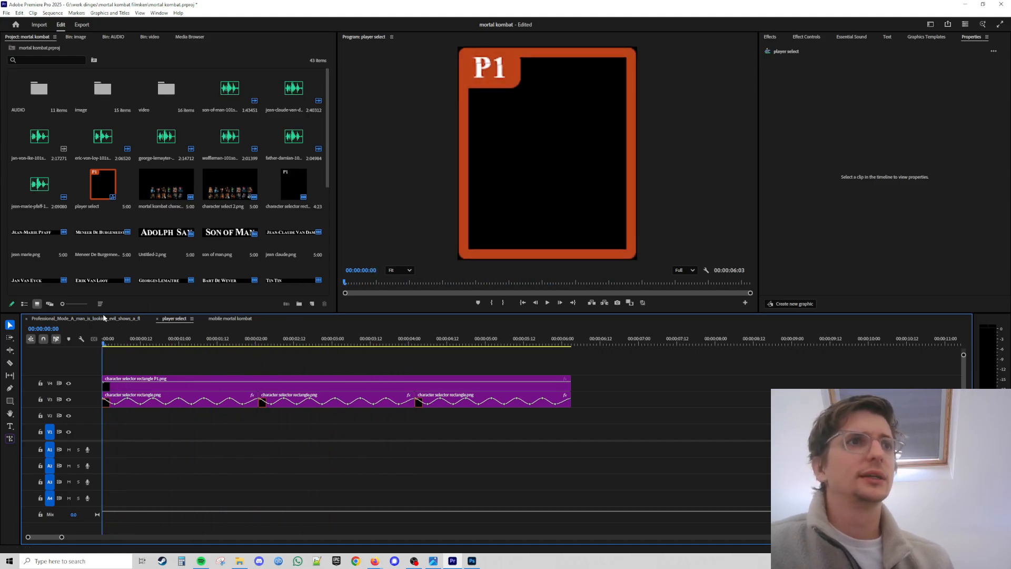
{"action": "left_click", "coordinate": [81, 319]}
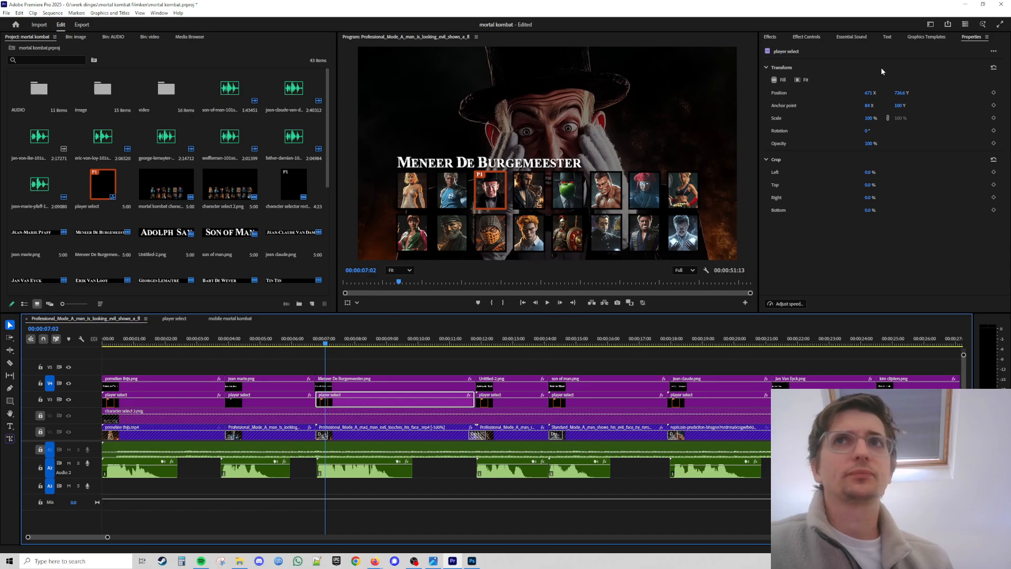
{"action": "left_click", "coordinate": [968, 4]}
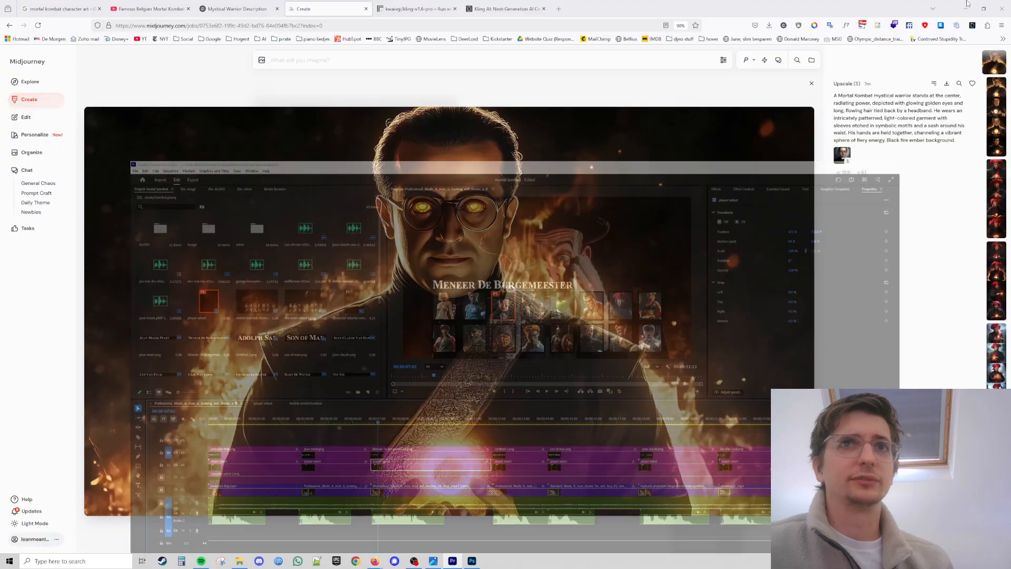
Save the Kling output video from Replicate into the video folder as george lemaitre alternative.
{"action": "left_click", "coordinate": [445, 4]}
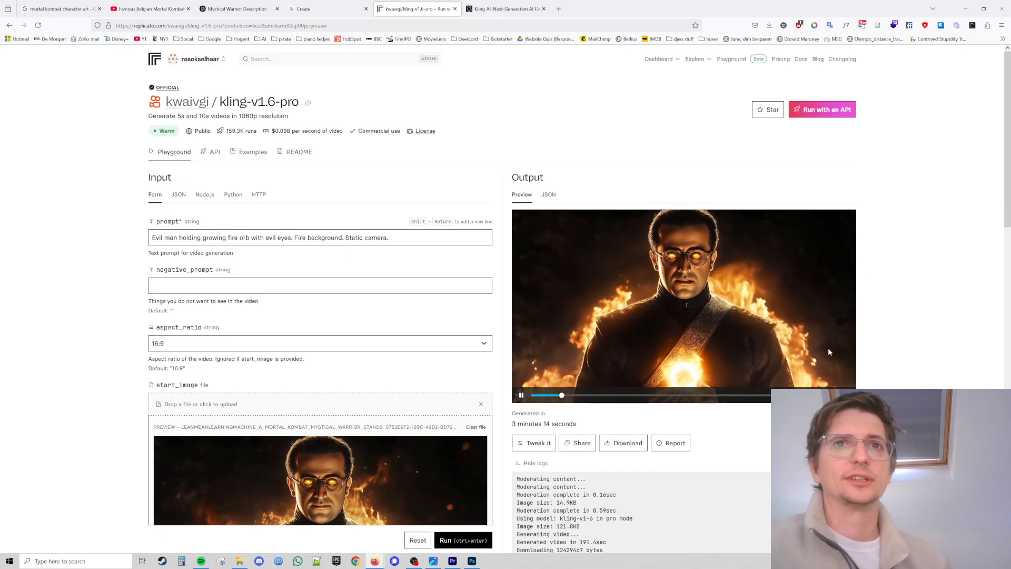
{"action": "scroll", "coordinate": [897, 353], "scroll_direction": "down", "scroll_amount": 1}
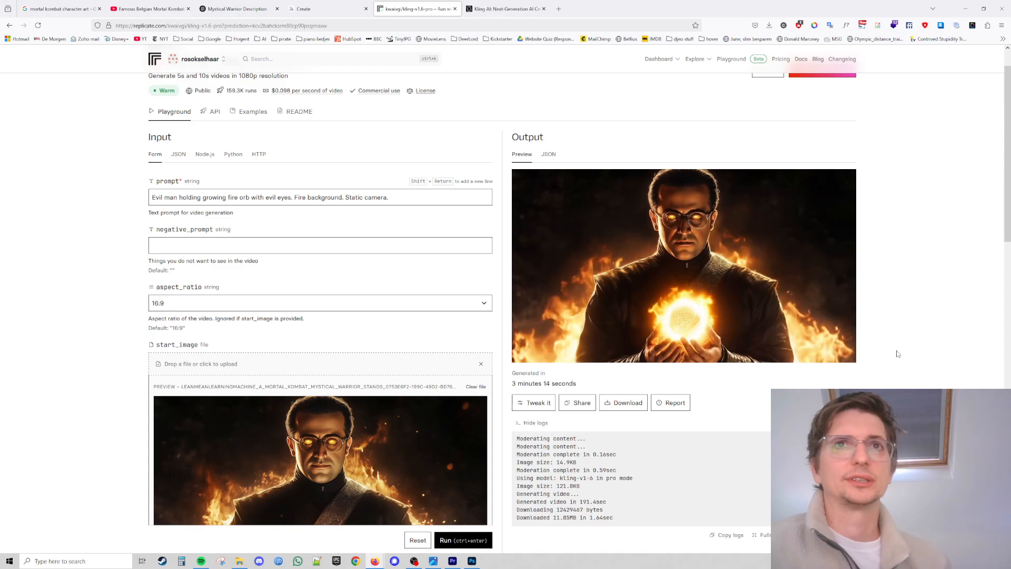
{"action": "right_click", "coordinate": [797, 291]}
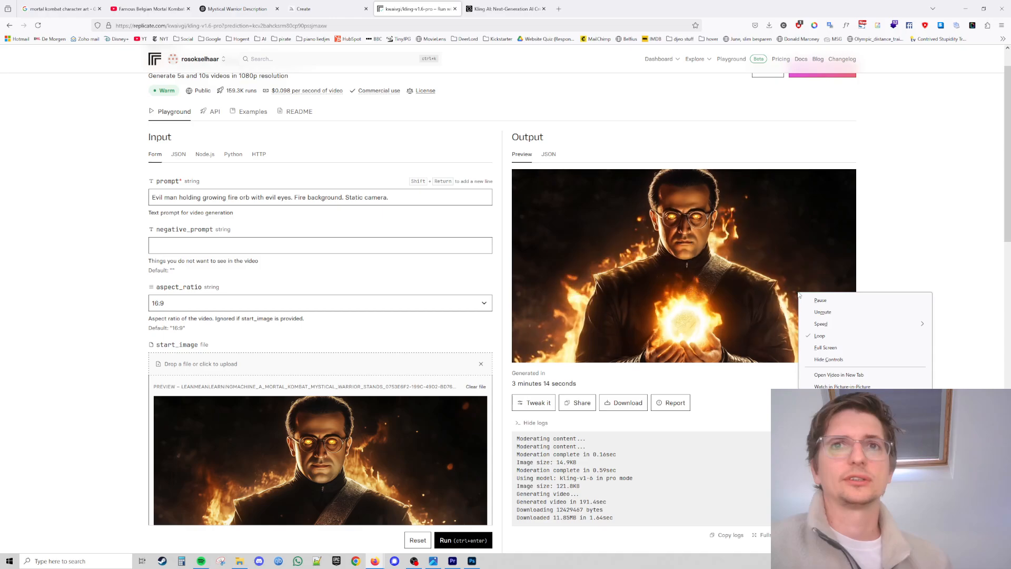
{"action": "left_click", "coordinate": [834, 414]}
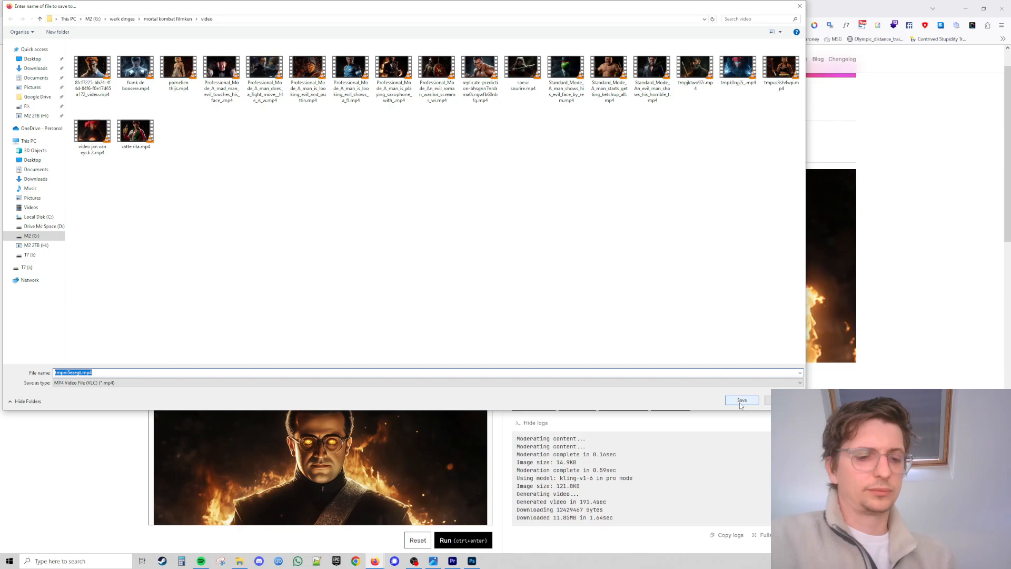
{"action": "type", "text": "george lemaitre"}
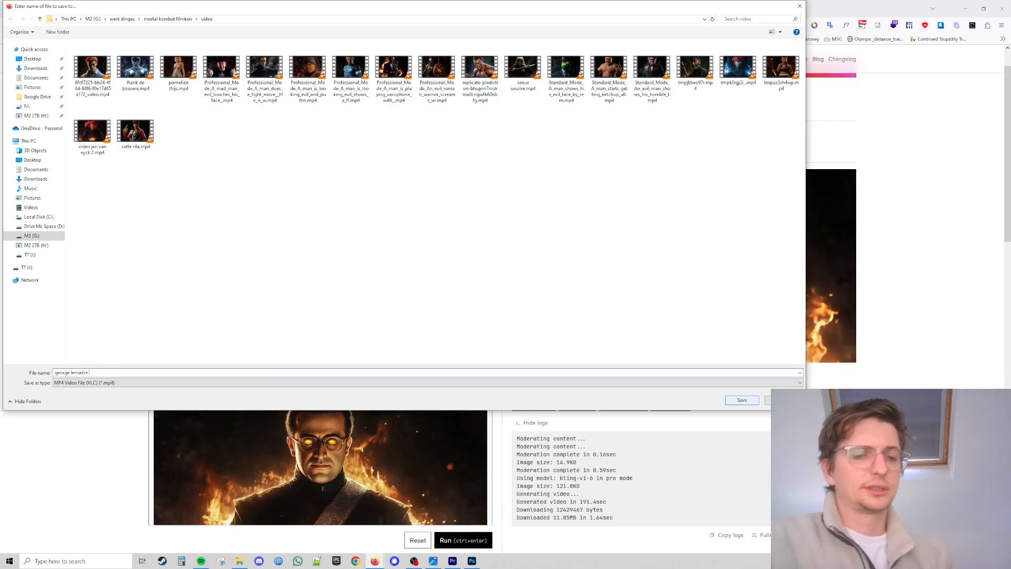
{"action": "type", "text": " alternative"}
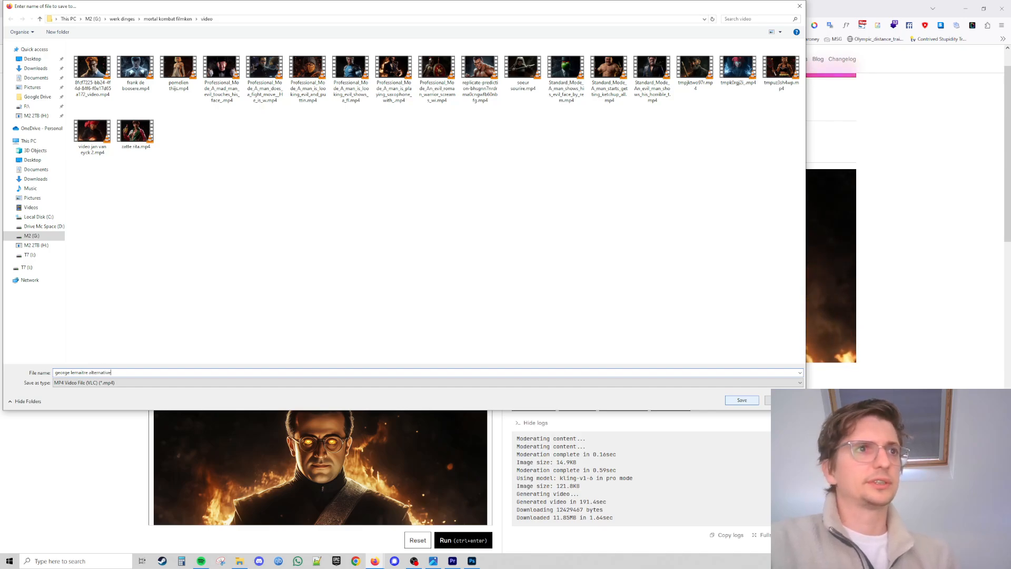
{"action": "key", "text": "Return"}
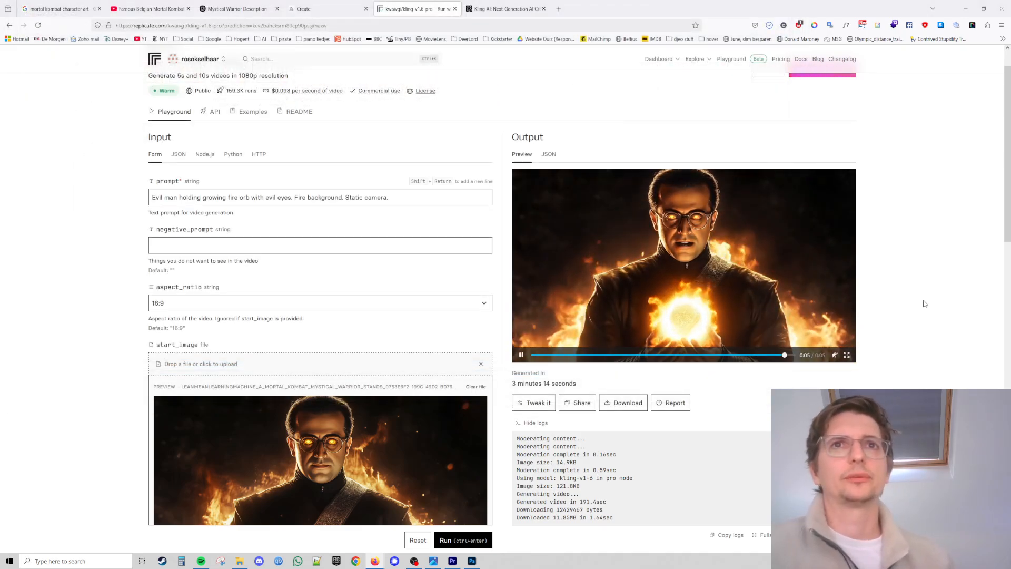
Delete the georges lemaitre.png clip from the top image track of the main sequence.
{"action": "left_click", "coordinate": [589, 315]}
{"action": "left_click", "coordinate": [724, 287]}
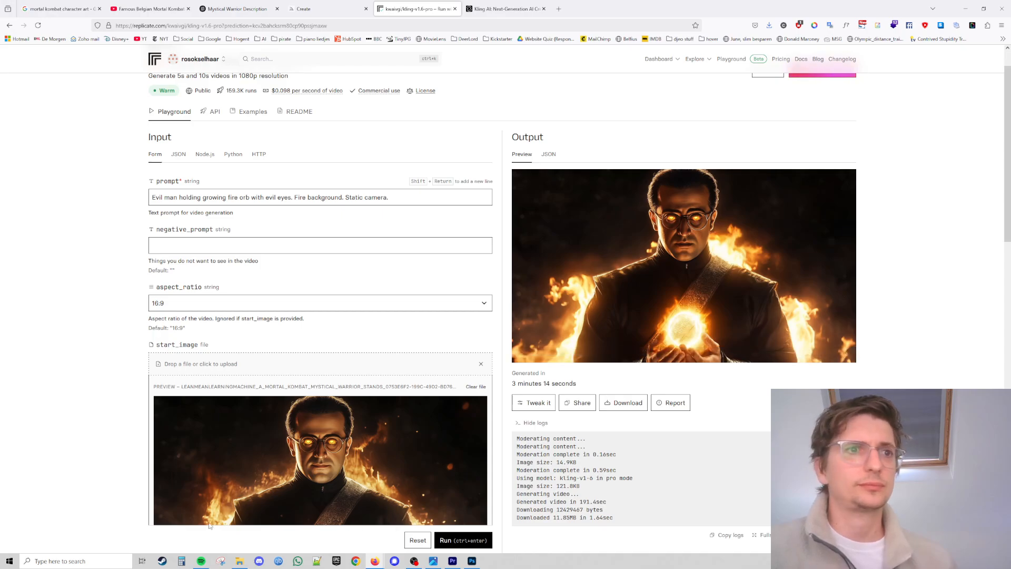
{"action": "left_click", "coordinate": [452, 561]}
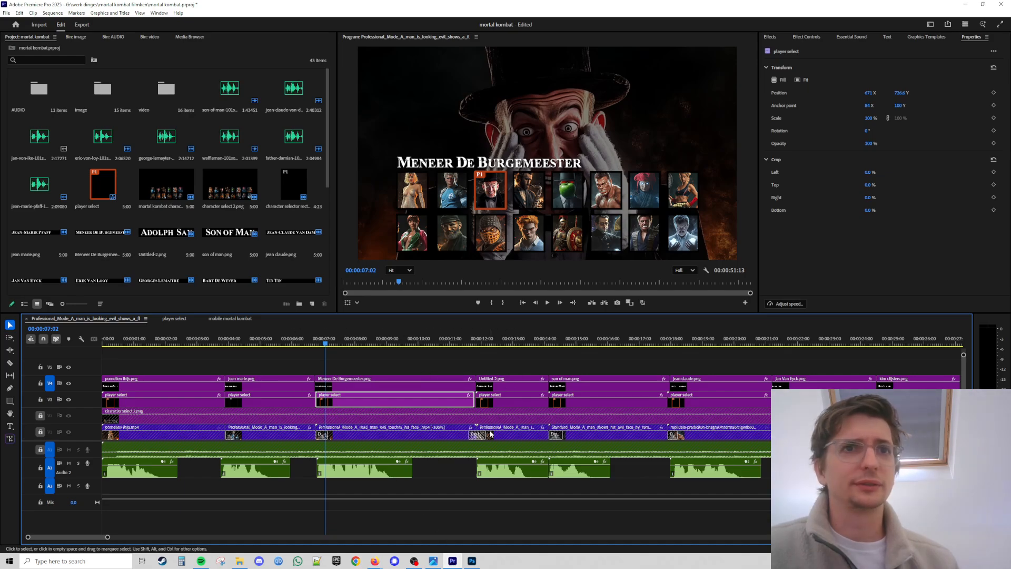
{"action": "left_click_drag", "start_coordinate": [107, 537], "coordinate": [146, 537]}
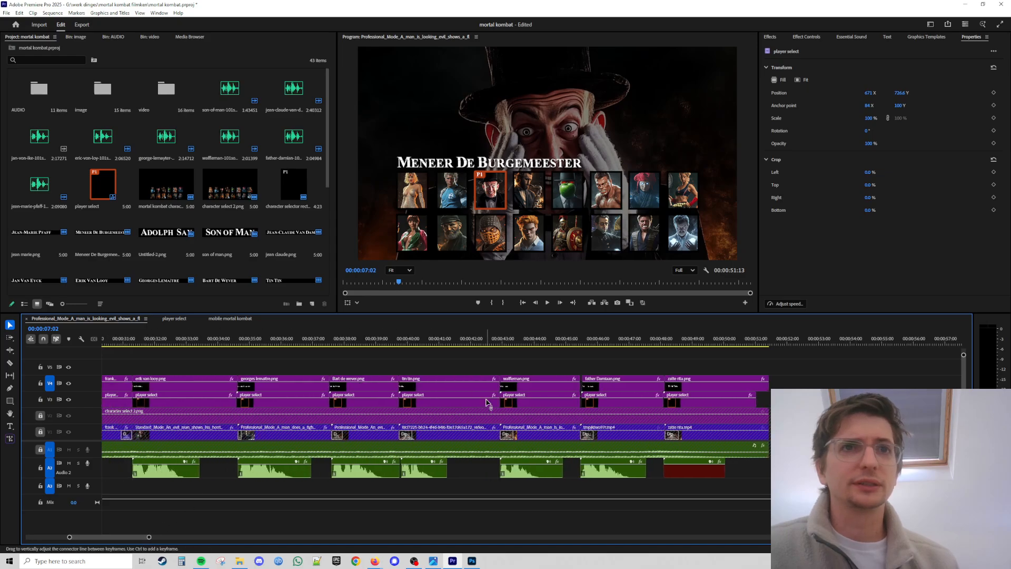
{"action": "left_click", "coordinate": [293, 387]}
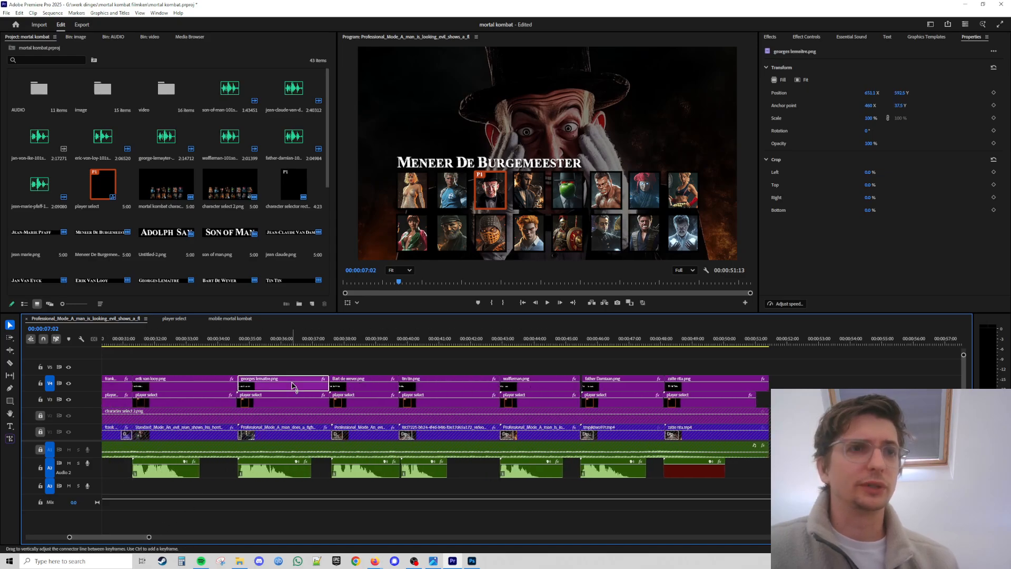
{"action": "key", "text": "Delete"}
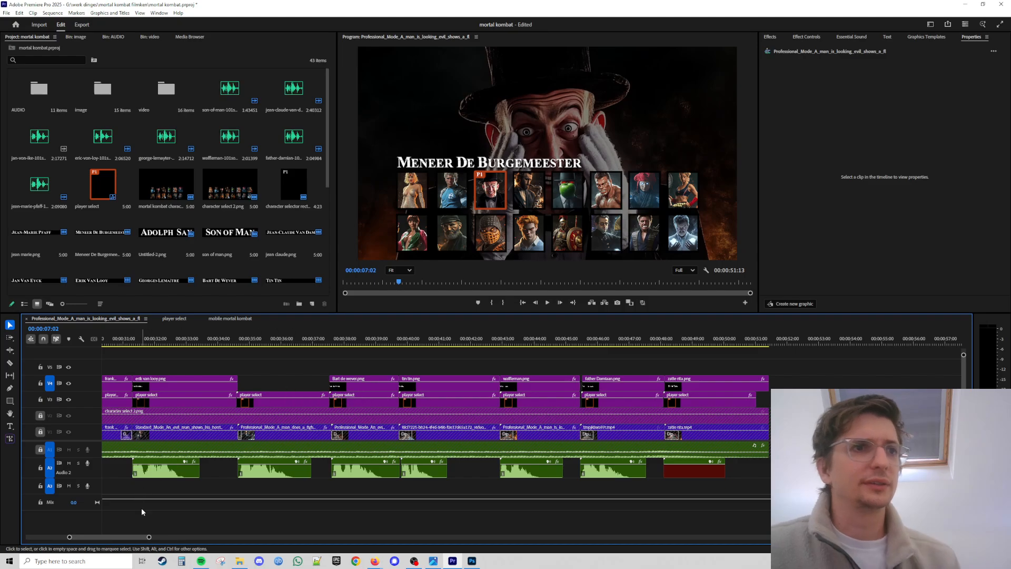
{"action": "left_click", "coordinate": [239, 561]}
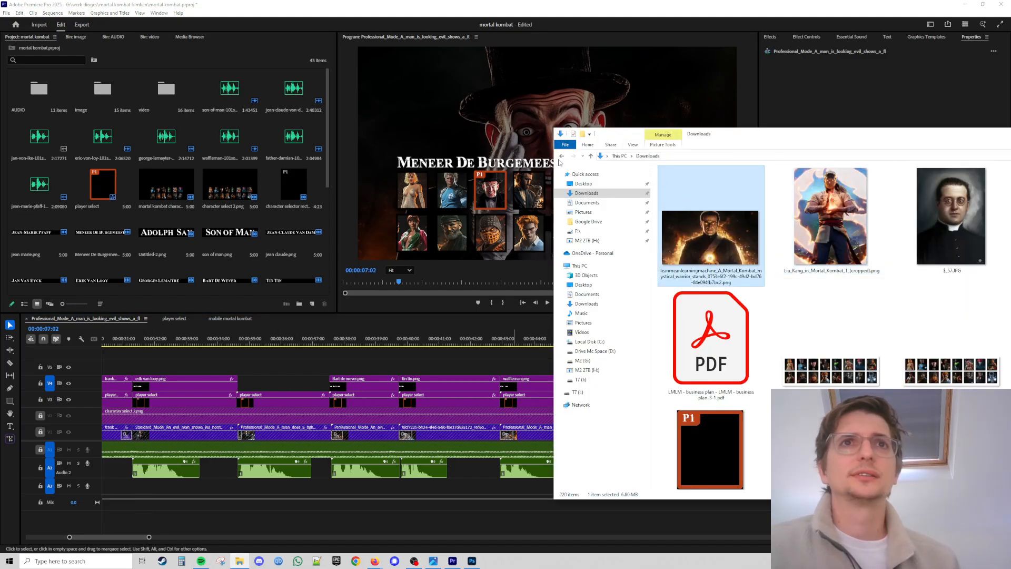
{"action": "left_click", "coordinate": [815, 127]}
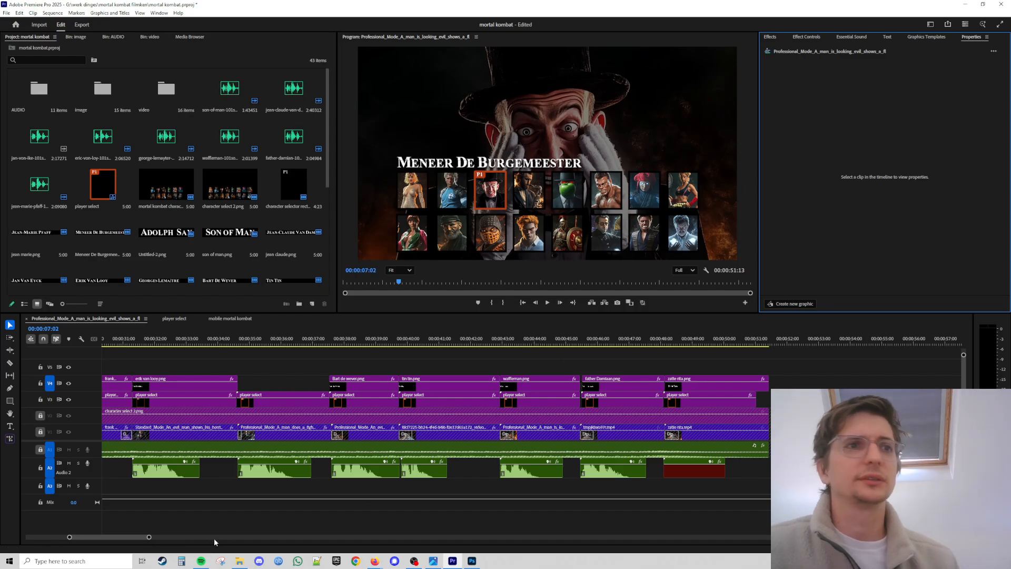
{"action": "left_click", "coordinate": [239, 561]}
{"action": "left_click_drag", "start_coordinate": [935, 138], "coordinate": [697, 148]}
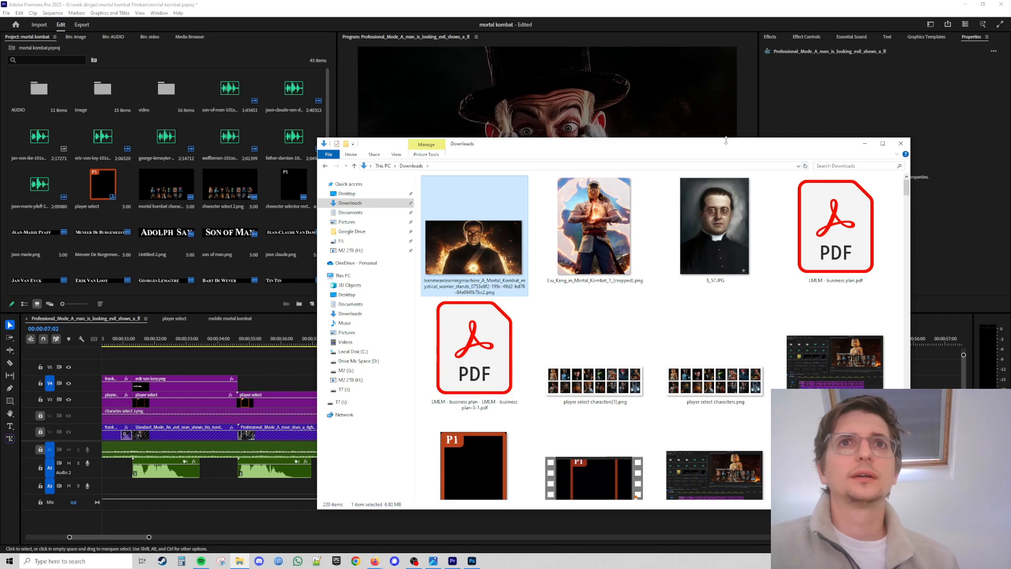
{"action": "left_click_drag", "start_coordinate": [725, 149], "coordinate": [1010, 149]}
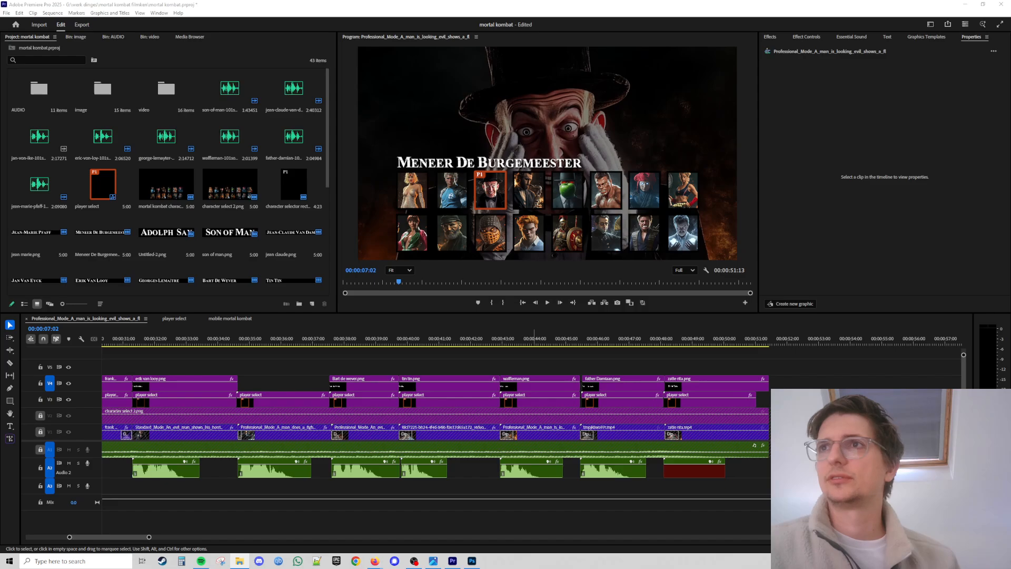
Save the Kling output video again into the Downloads folder with its default name.
{"action": "left_click", "coordinate": [967, 5]}
{"action": "right_click", "coordinate": [702, 240]}
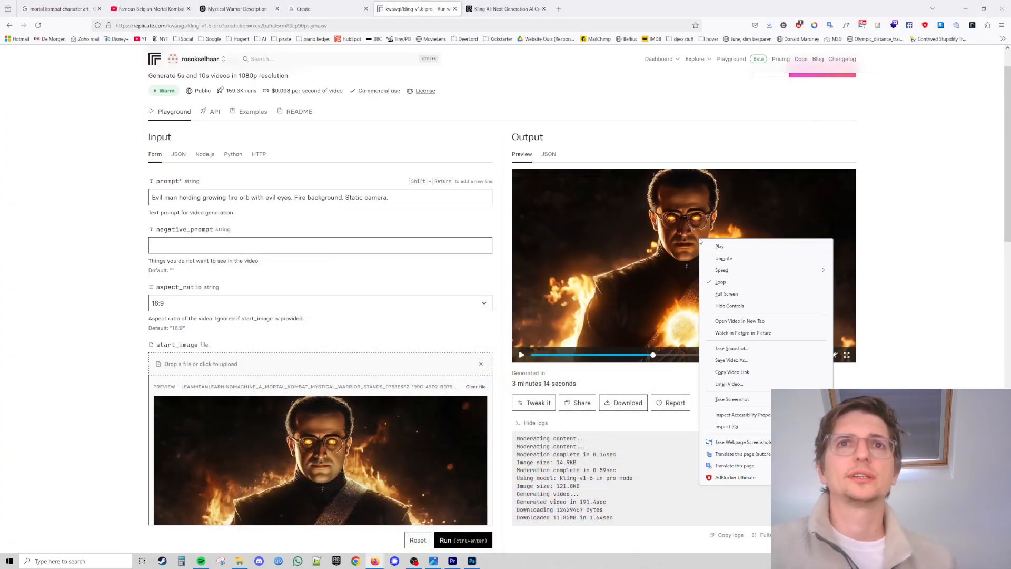
{"action": "left_click", "coordinate": [748, 360]}
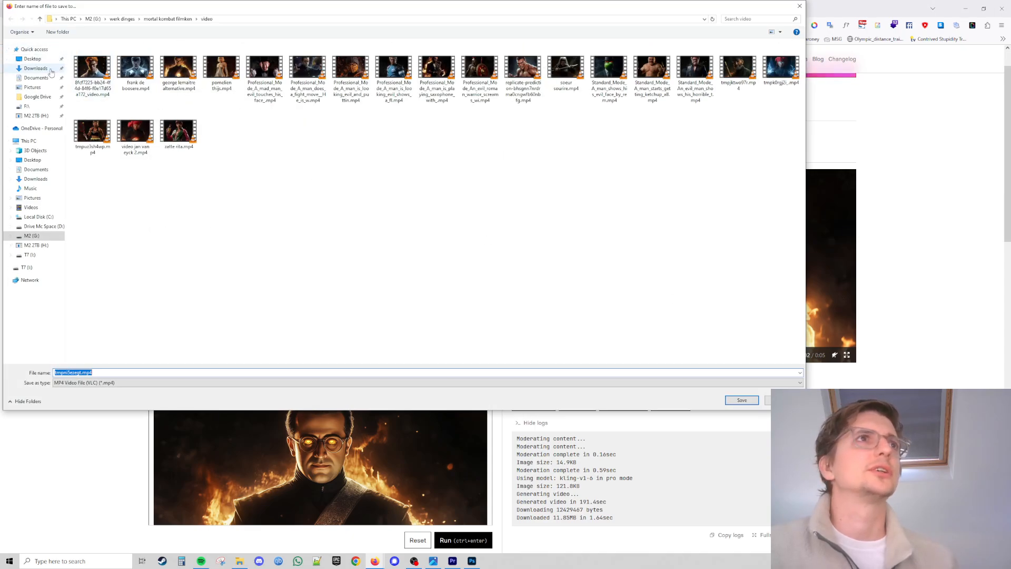
{"action": "left_click", "coordinate": [50, 69]}
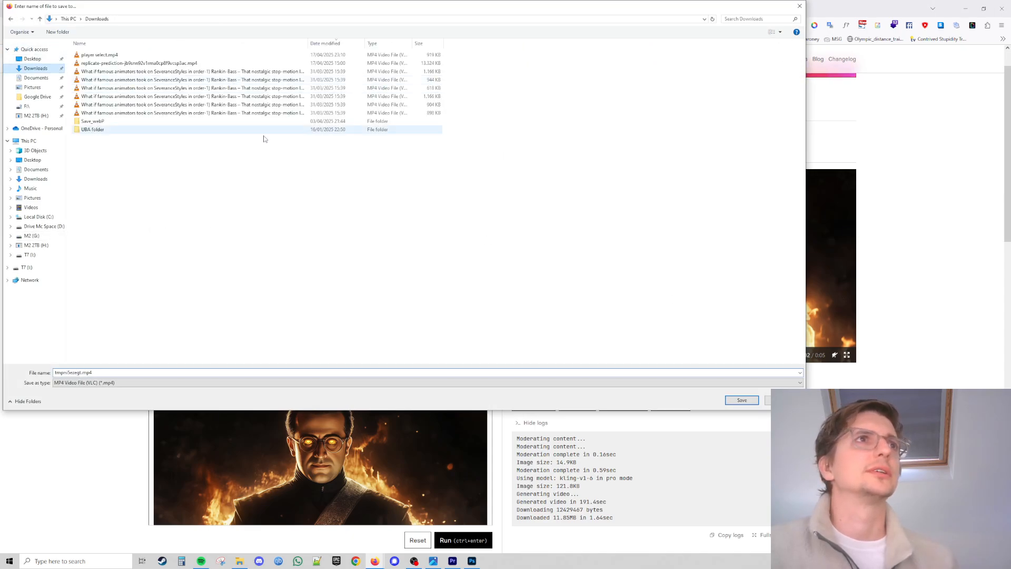
{"action": "left_click", "coordinate": [742, 401]}
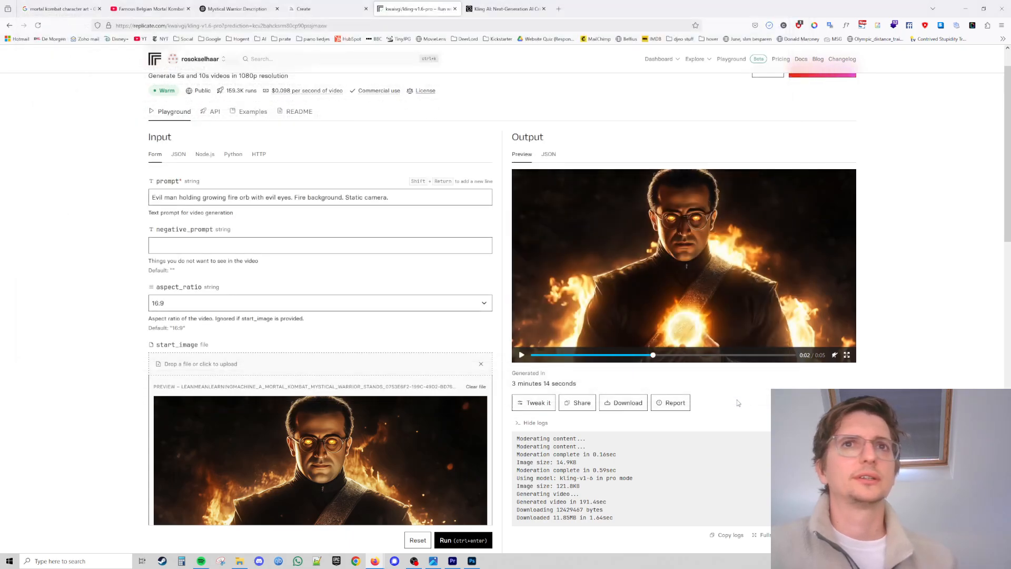
Import the downloaded video, place it in Georges Lemaître's slot on the image track, then undo the placement and import.
{"action": "left_click", "coordinate": [451, 562]}
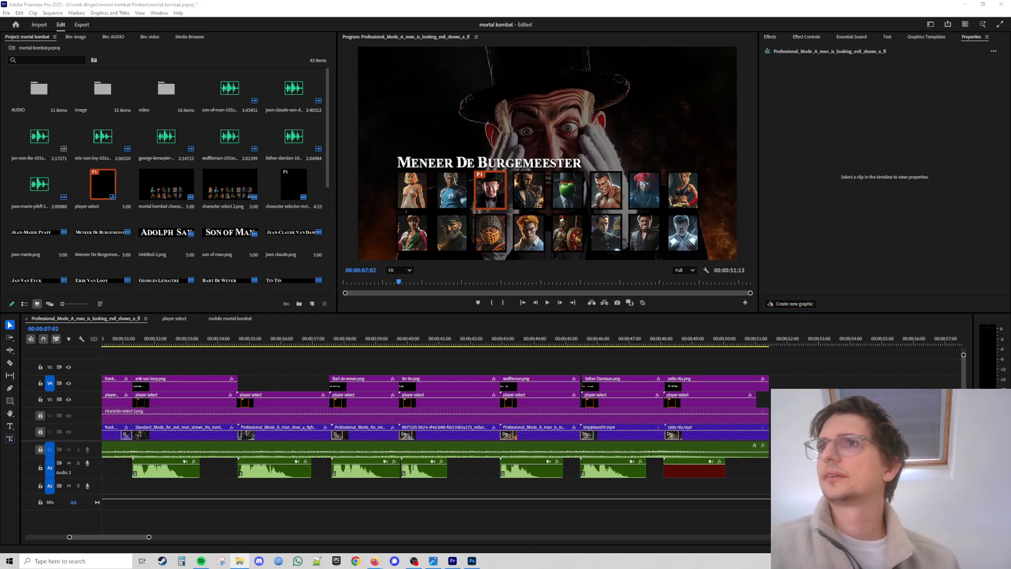
{"action": "left_click_drag", "start_coordinate": [1010, 97], "coordinate": [952, 87]}
{"action": "left_click_drag", "start_coordinate": [682, 195], "coordinate": [258, 228]}
{"action": "left_click", "coordinate": [304, 237]}
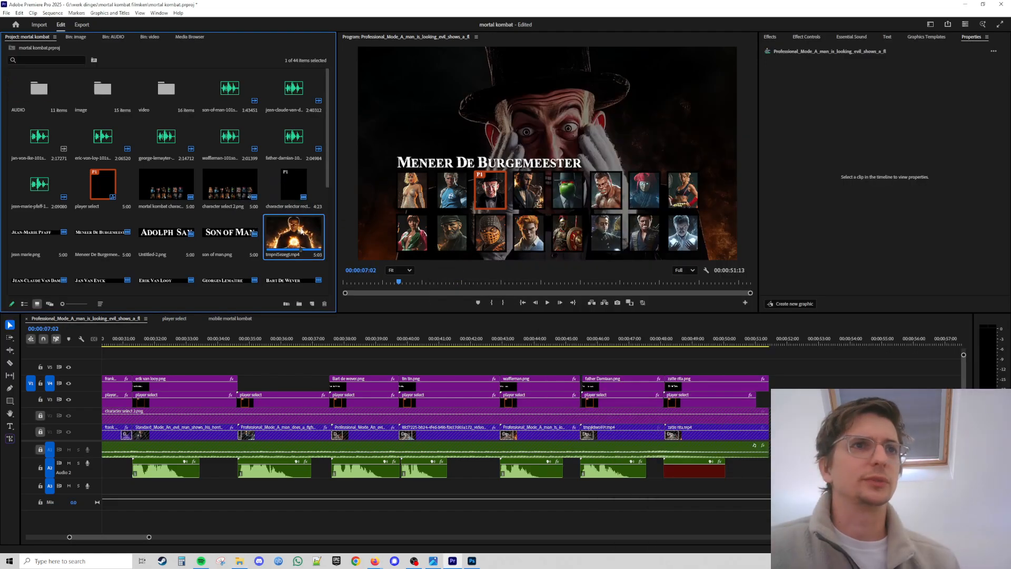
{"action": "left_click_drag", "start_coordinate": [302, 232], "coordinate": [237, 367]}
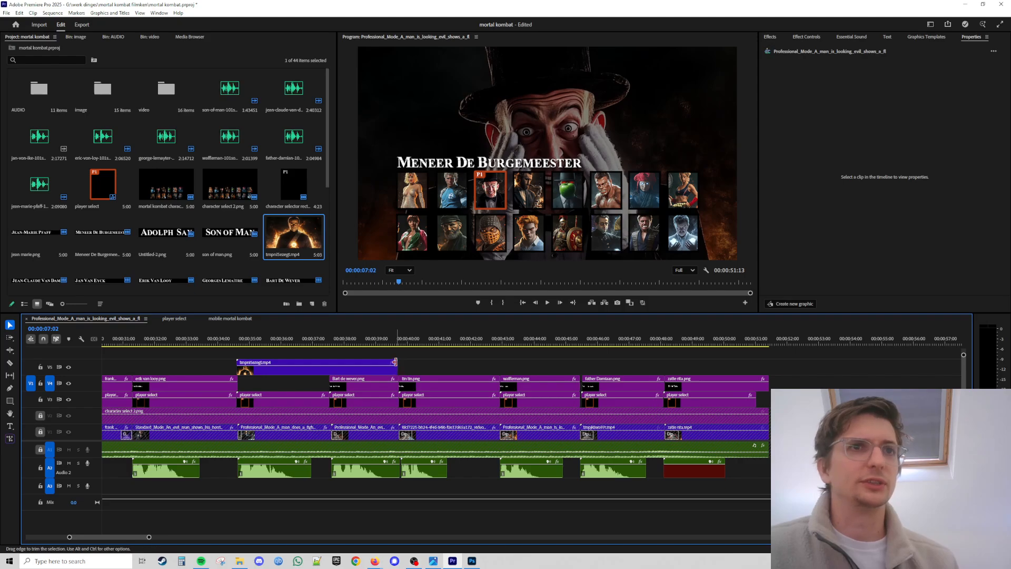
{"action": "left_click_drag", "start_coordinate": [397, 368], "coordinate": [306, 388]}
{"action": "left_click_drag", "start_coordinate": [227, 344], "coordinate": [283, 347]}
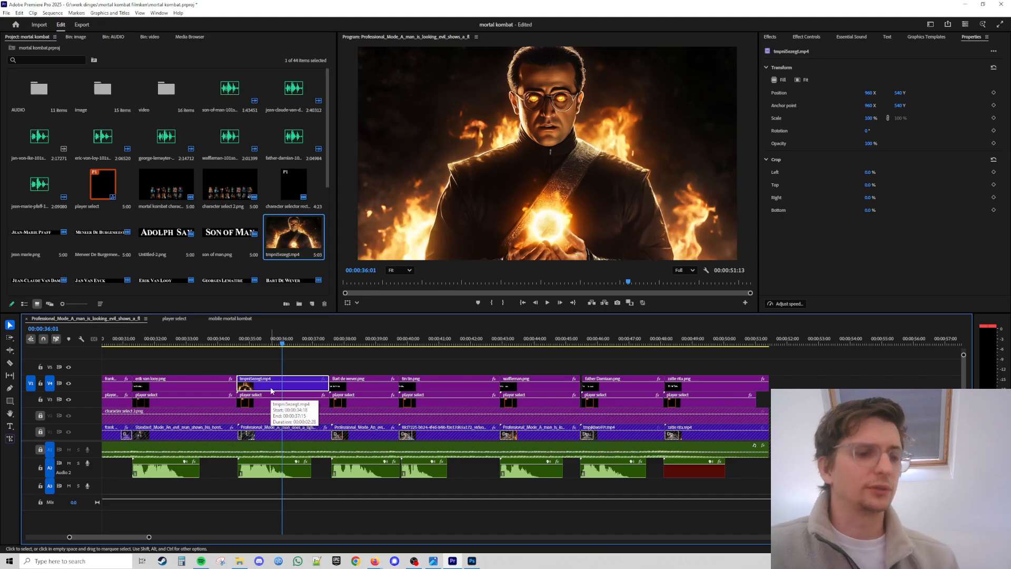
{"action": "key", "text": "ctrl+z"}
{"action": "key", "text": "ctrl+z"}
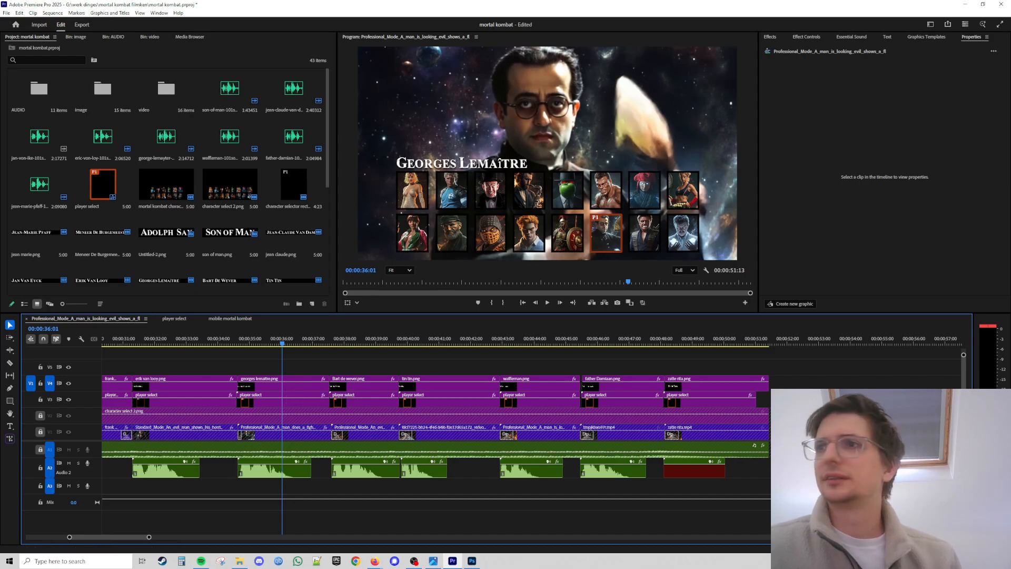
Import the downloaded Kling video and replace the background video clip in Georges Lemaître's segment with it.
{"action": "key", "text": "alt+Tab"}
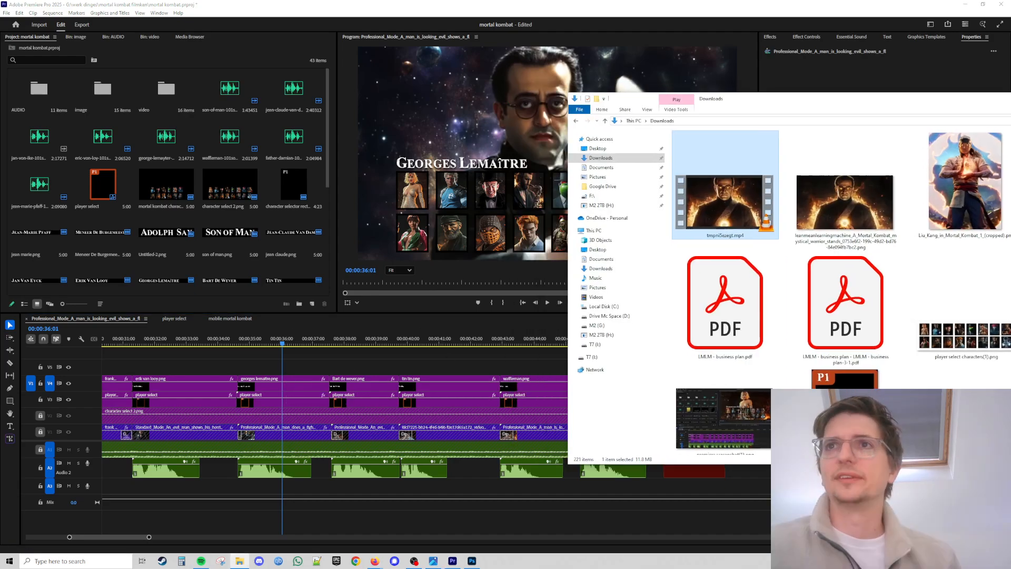
{"action": "left_click_drag", "start_coordinate": [1009, 253], "coordinate": [242, 364]}
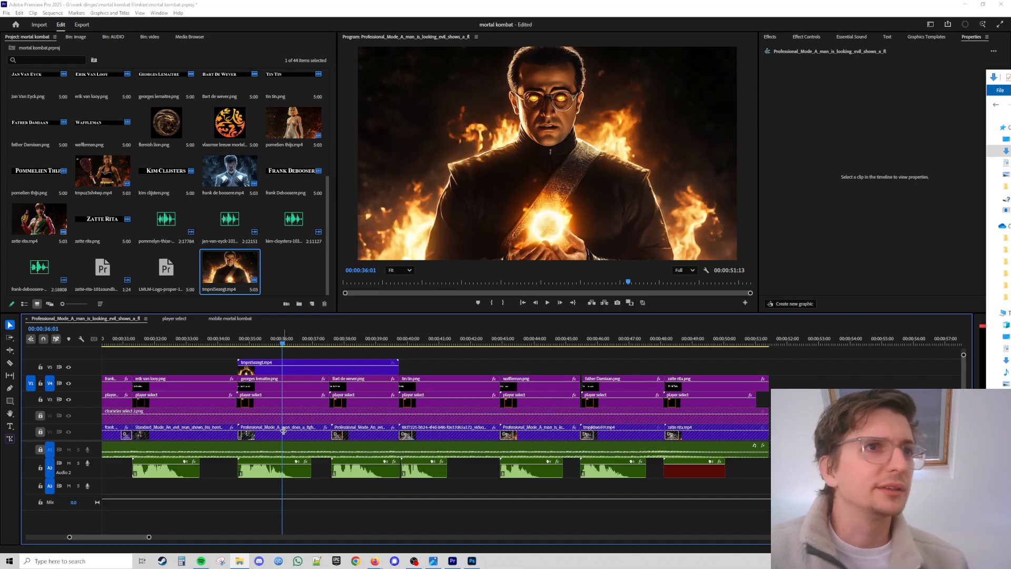
{"action": "left_click", "coordinate": [41, 433]}
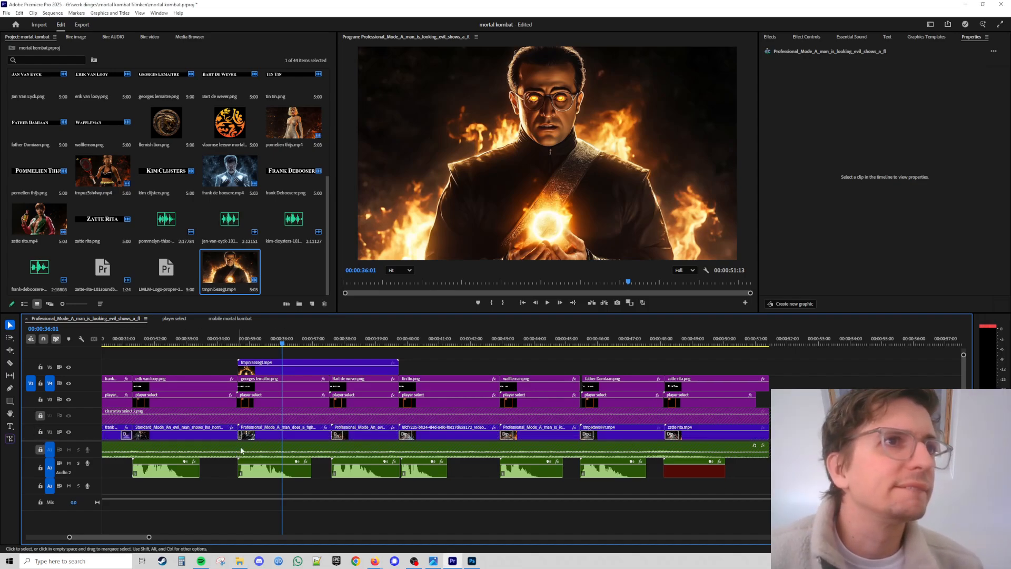
{"action": "left_click", "coordinate": [264, 436]}
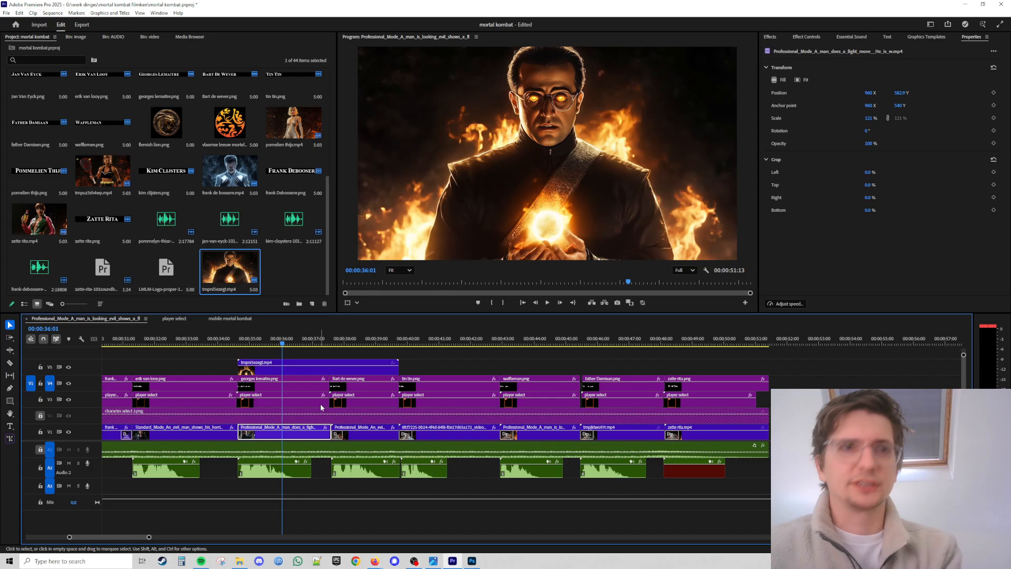
{"action": "key", "text": "Delete"}
{"action": "left_click_drag", "start_coordinate": [398, 367], "coordinate": [307, 433]}
{"action": "mouse_move", "coordinate": [283, 345]}
{"action": "left_mouse_down"}
{"action": "mouse_move", "coordinate": [226, 348]}
{"action": "mouse_move", "coordinate": [318, 359]}
{"action": "mouse_move", "coordinate": [280, 350]}
{"action": "left_mouse_up"}
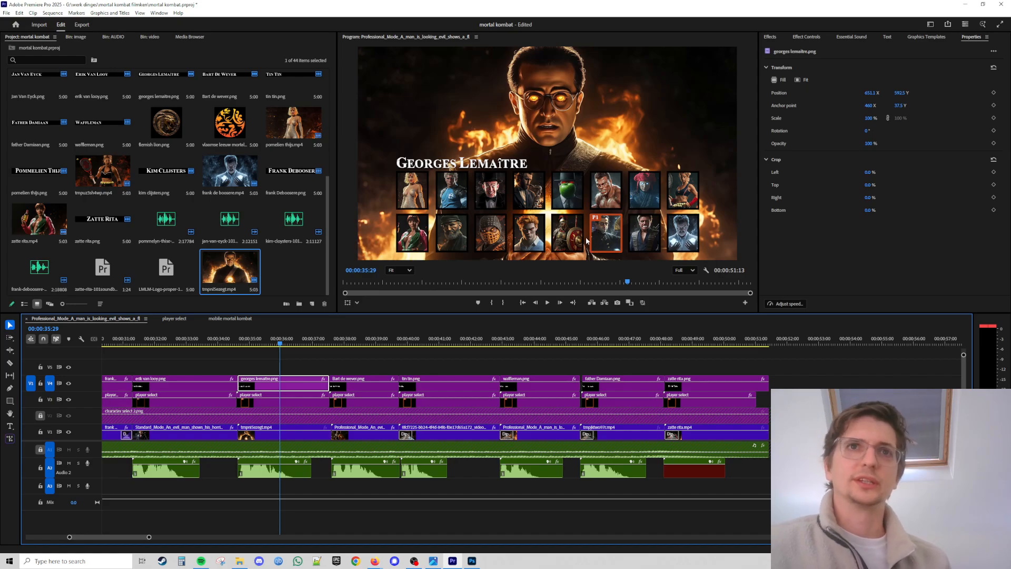
{"action": "left_click", "coordinate": [472, 562]}
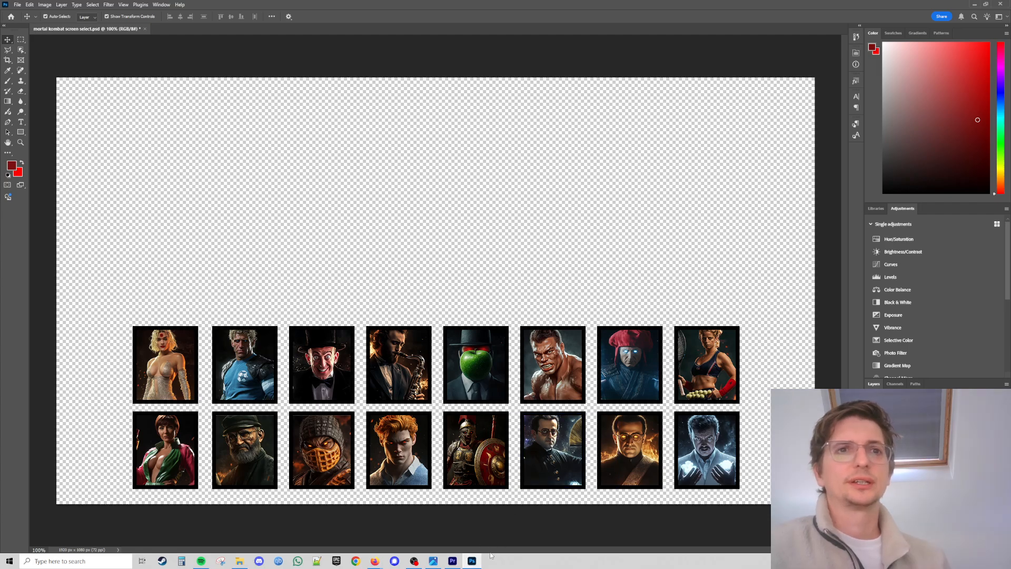
{"action": "left_click", "coordinate": [473, 562]}
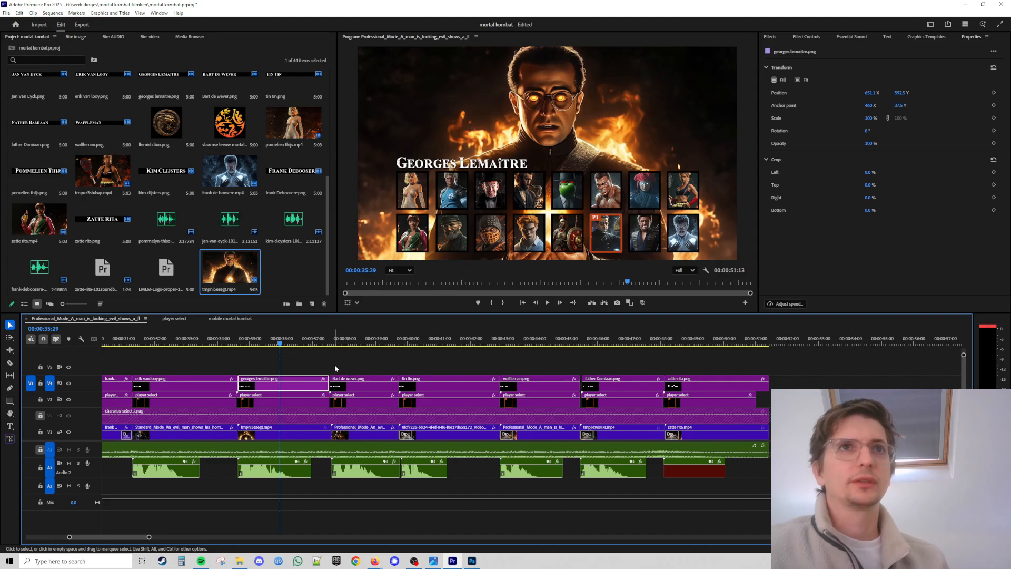
Scrub through Georges Lemaître's segment in the sequence to preview the replaced background video.
{"action": "left_click", "coordinate": [254, 344]}
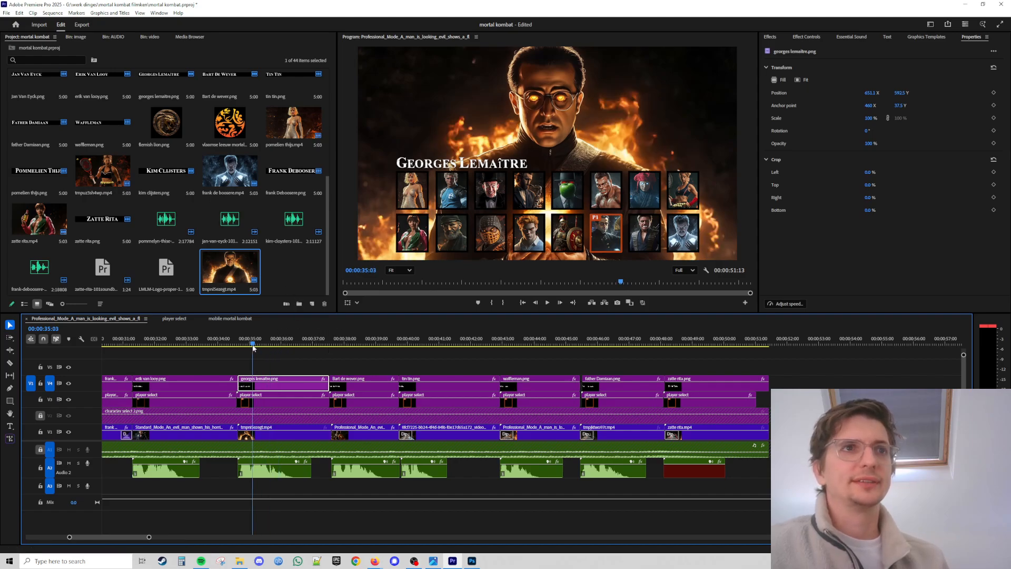
{"action": "left_click_drag", "start_coordinate": [253, 344], "coordinate": [270, 344]}
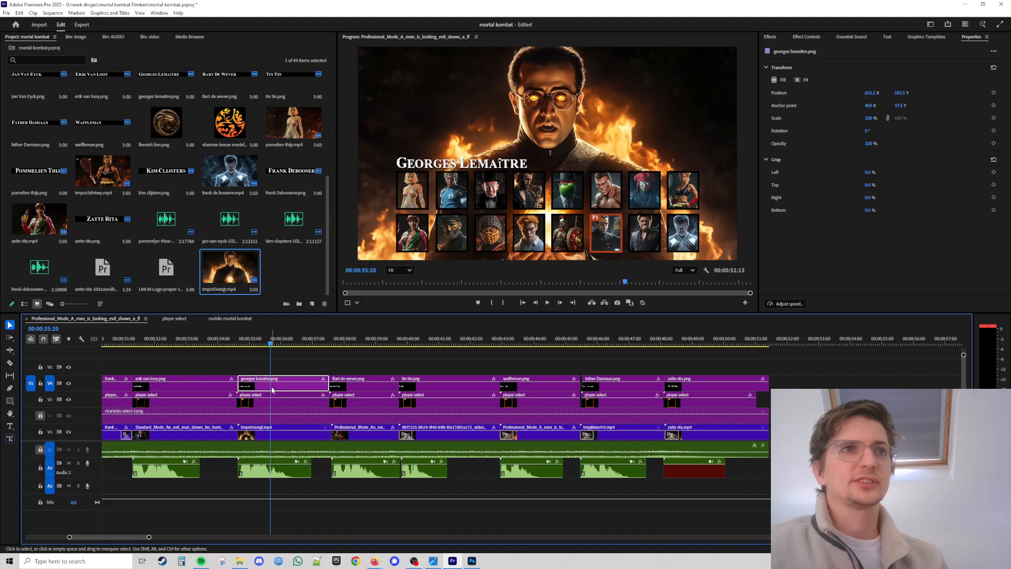
{"action": "left_click", "coordinate": [455, 168]}
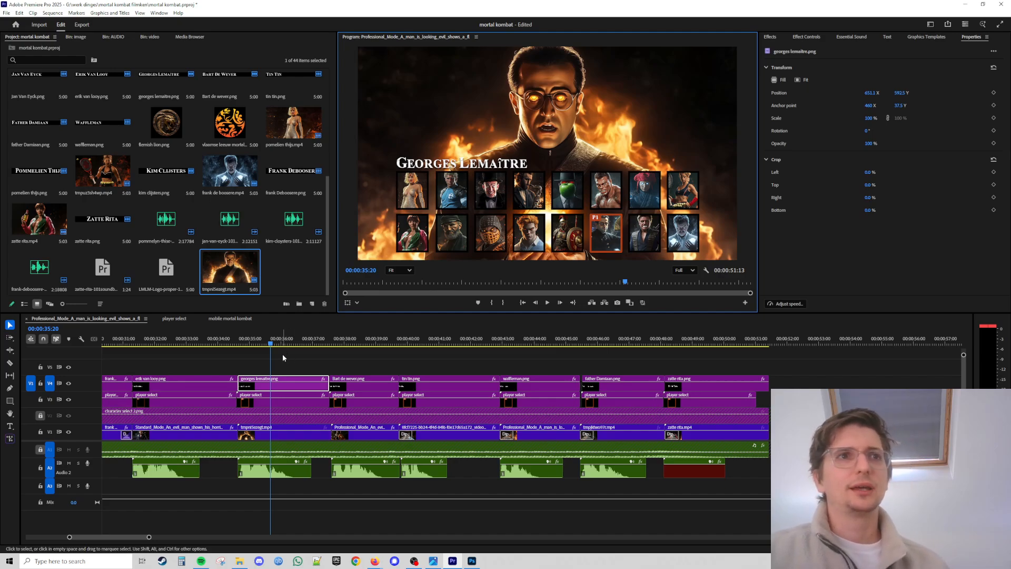
{"action": "left_click_drag", "start_coordinate": [270, 343], "coordinate": [238, 343]}
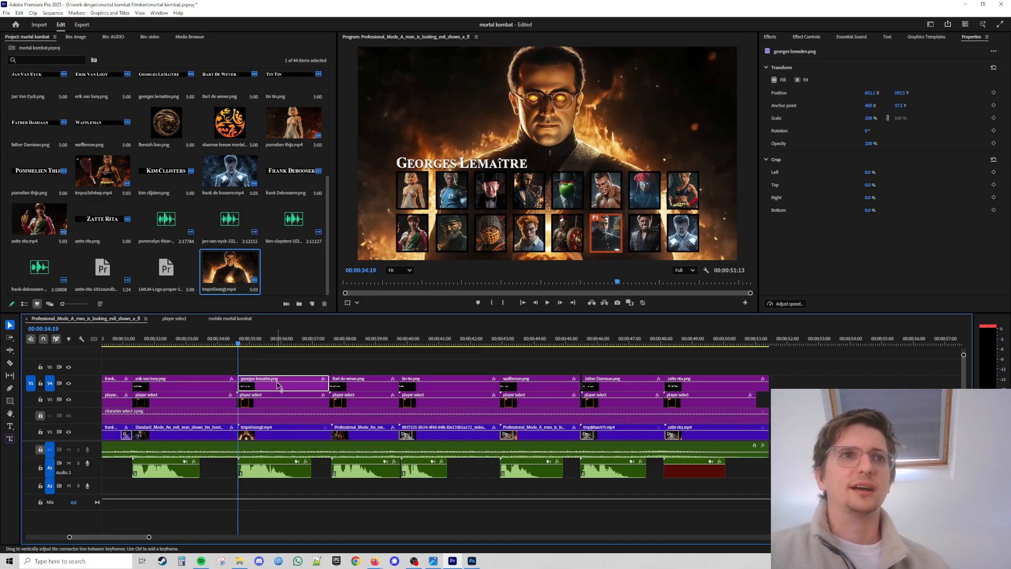
{"action": "left_click", "coordinate": [275, 436]}
{"action": "left_click", "coordinate": [282, 403]}
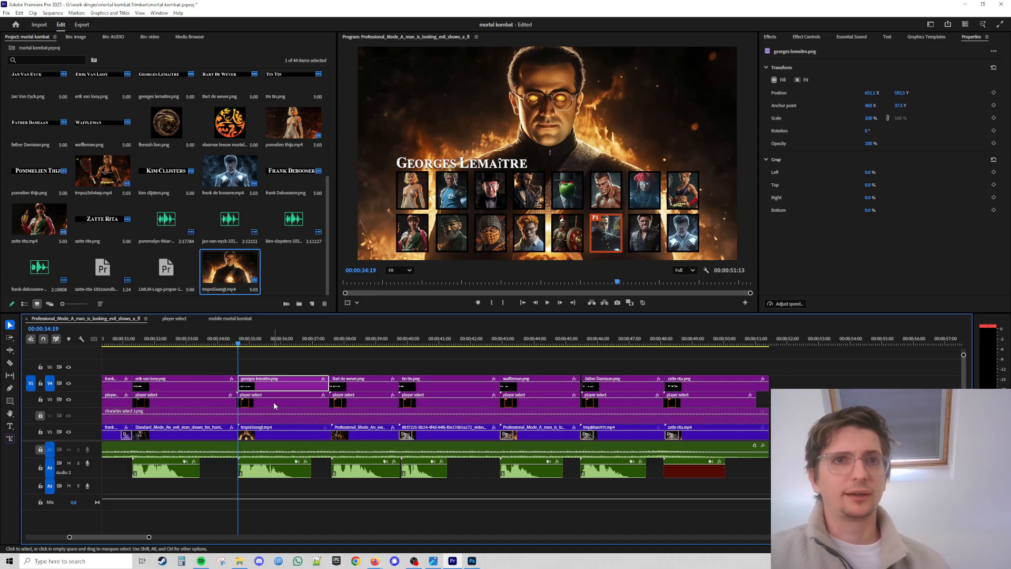
Open the Mortal Kombat Announcer (Netherealm) TTS voice page on 101soundboards in a new browser tab.
{"action": "left_click", "coordinate": [964, 5]}
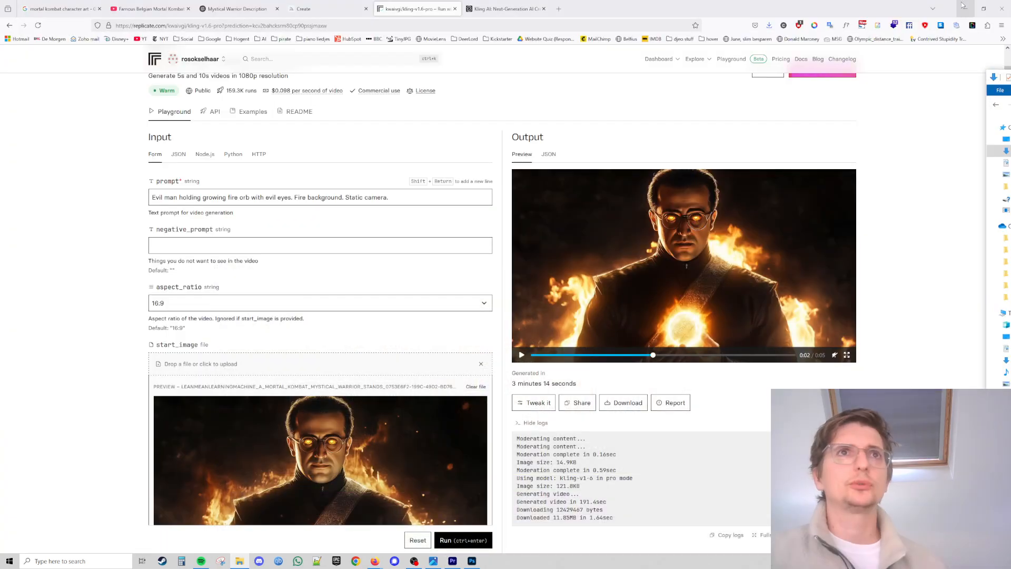
{"action": "left_click", "coordinate": [562, 10]}
{"action": "type", "text": "sound"}
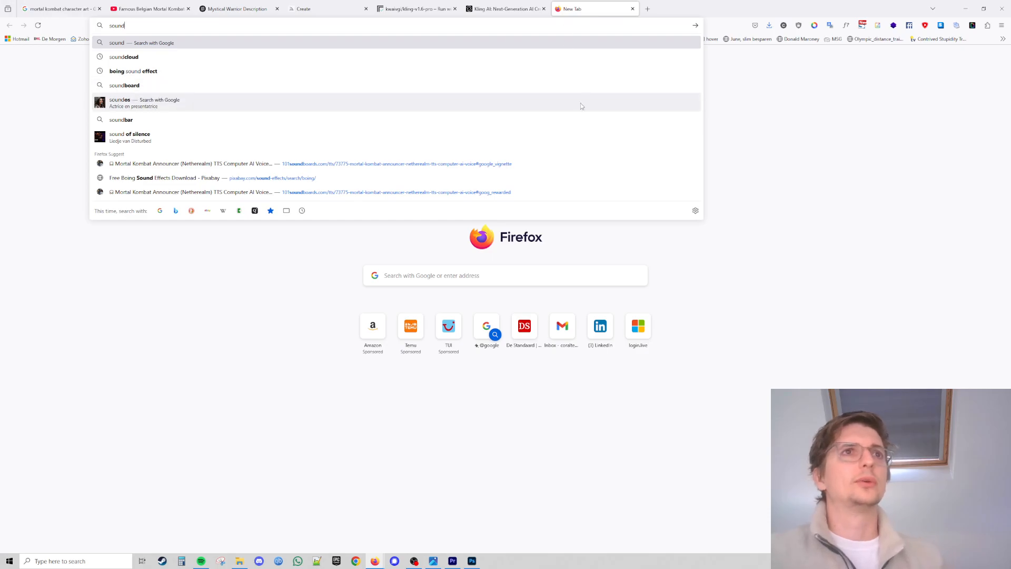
{"action": "left_click", "coordinate": [168, 165]}
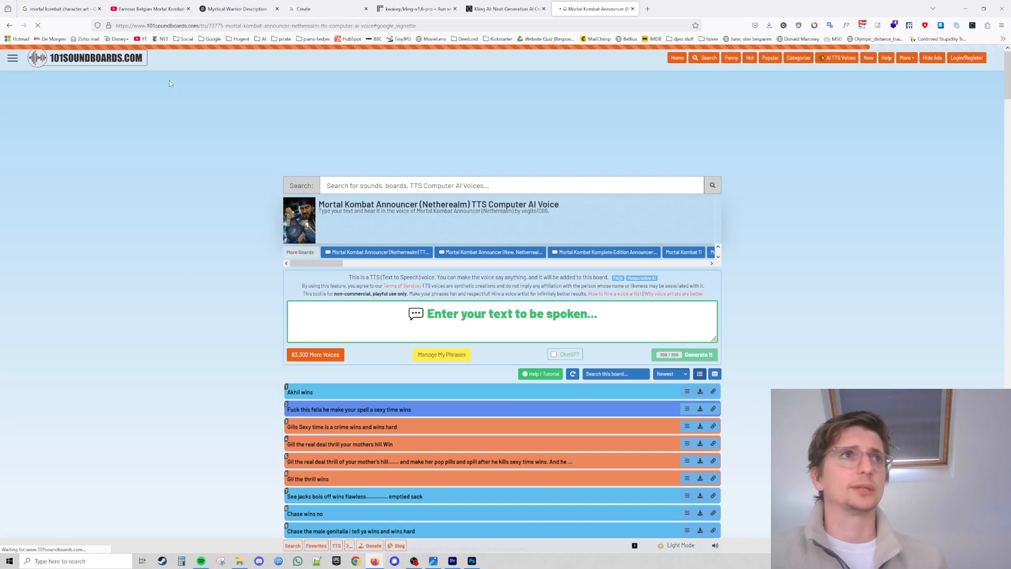
Generate the phrase "this is amazing!" with the Mortal Kombat Announcer text-to-speech voice.
{"action": "left_click_drag", "start_coordinate": [147, 26], "coordinate": [193, 29]}
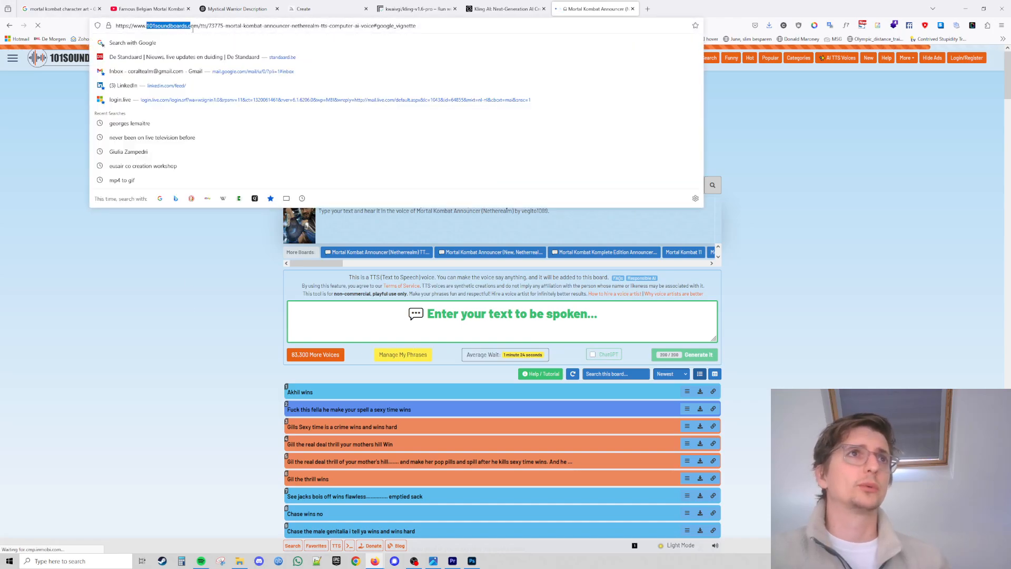
{"action": "left_click", "coordinate": [130, 341]}
{"action": "left_click", "coordinate": [524, 326]}
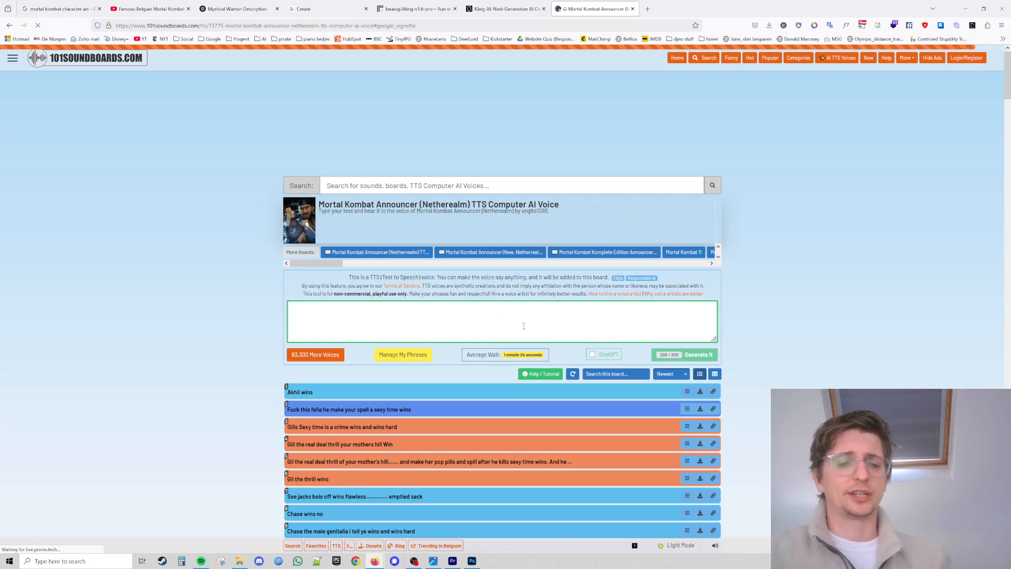
{"action": "type", "text": "georg"}
{"action": "key", "text": "BackSpace"}
{"action": "key", "text": "BackSpace"}
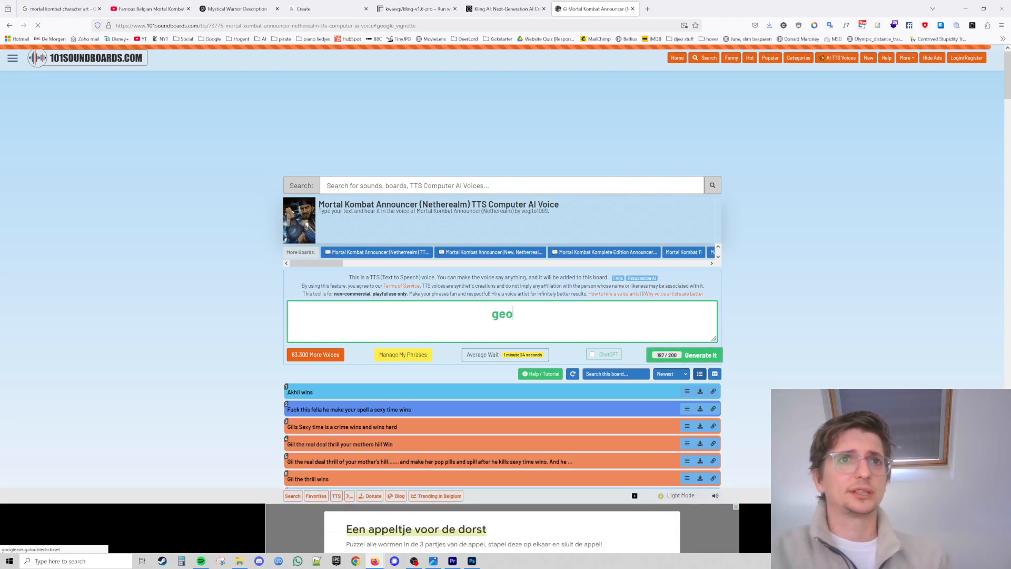
{"action": "key", "text": "BackSpace"}
{"action": "key", "text": "BackSpace"}
{"action": "key", "text": "BackSpace"}
{"action": "type", "text": "this is am"}
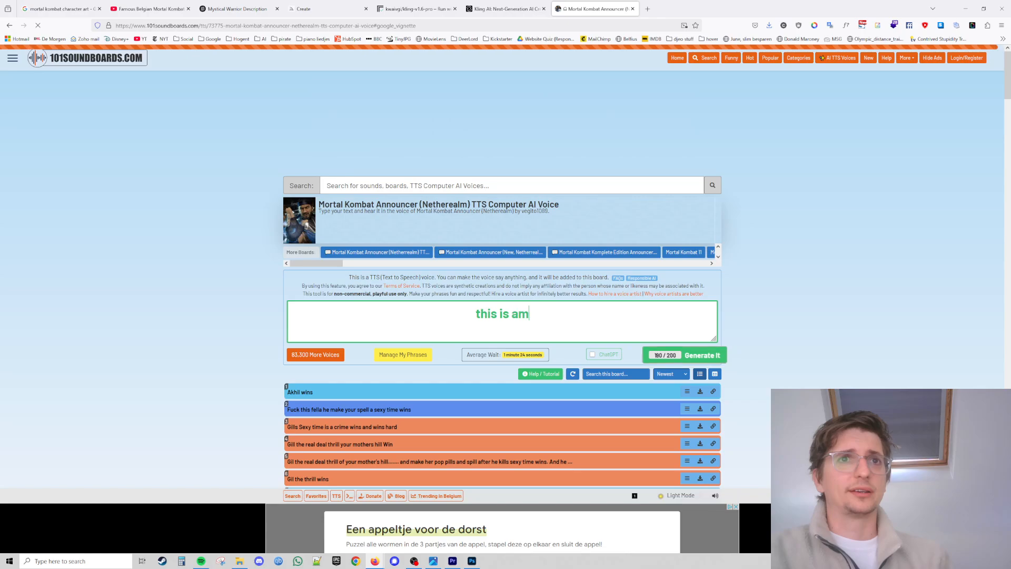
{"action": "type", "text": "azing!"}
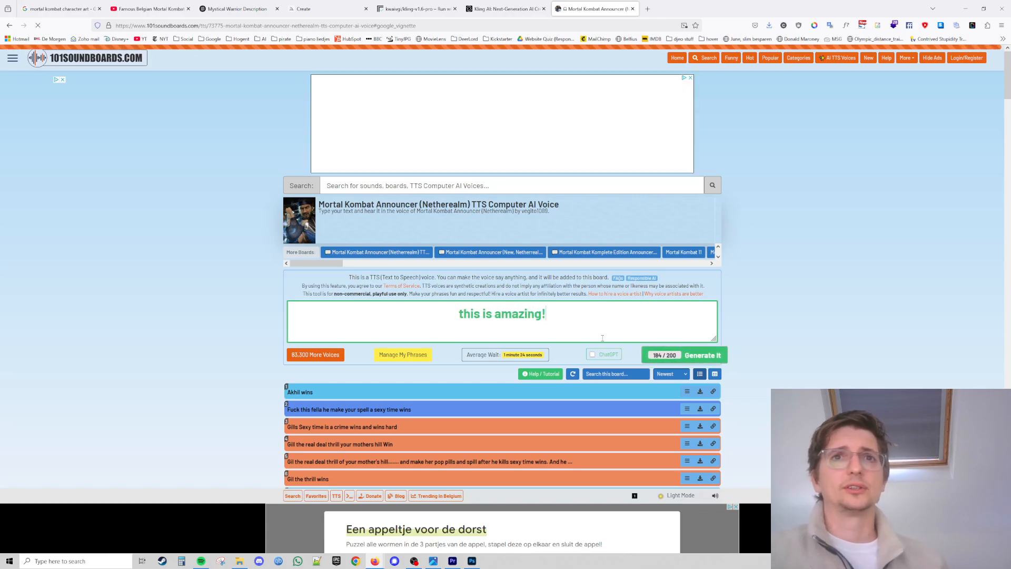
{"action": "left_click", "coordinate": [702, 355]}
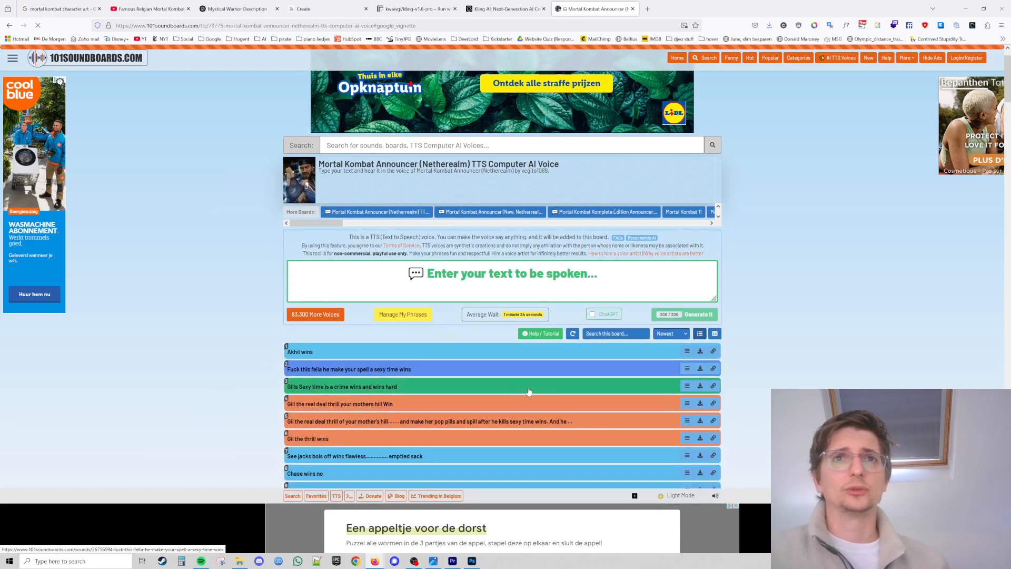
Download the announcer's "Akhil wins" phrase as an MP3, getting past the rewarded video ad.
{"action": "left_click", "coordinate": [337, 396]}
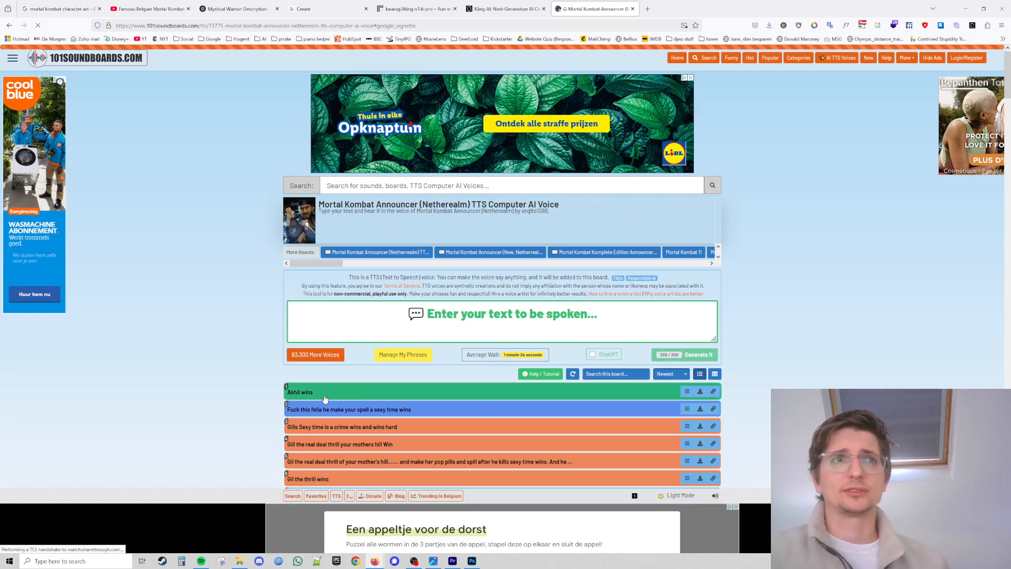
{"action": "left_click", "coordinate": [699, 393]}
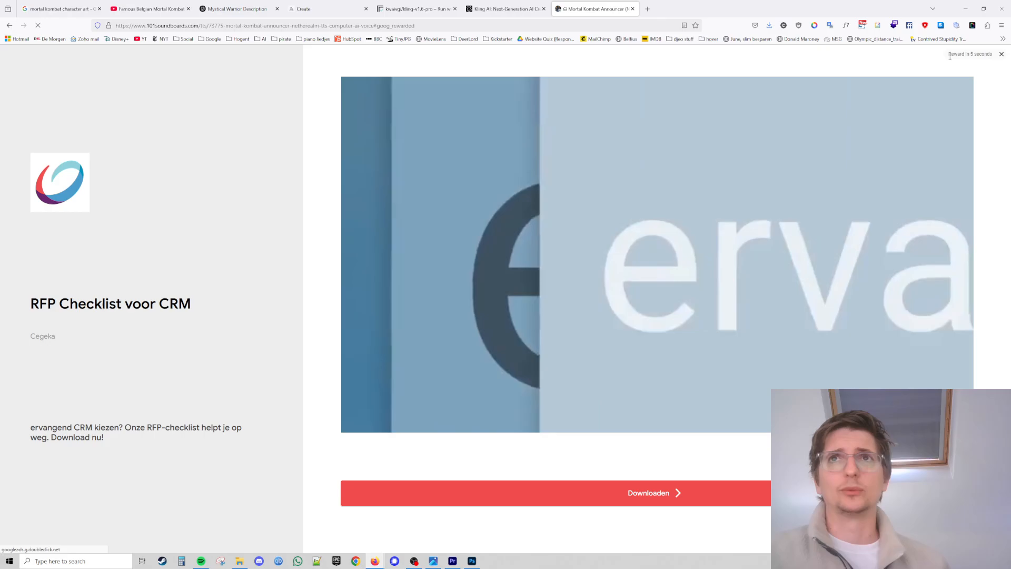
{"action": "left_click", "coordinate": [1002, 55]}
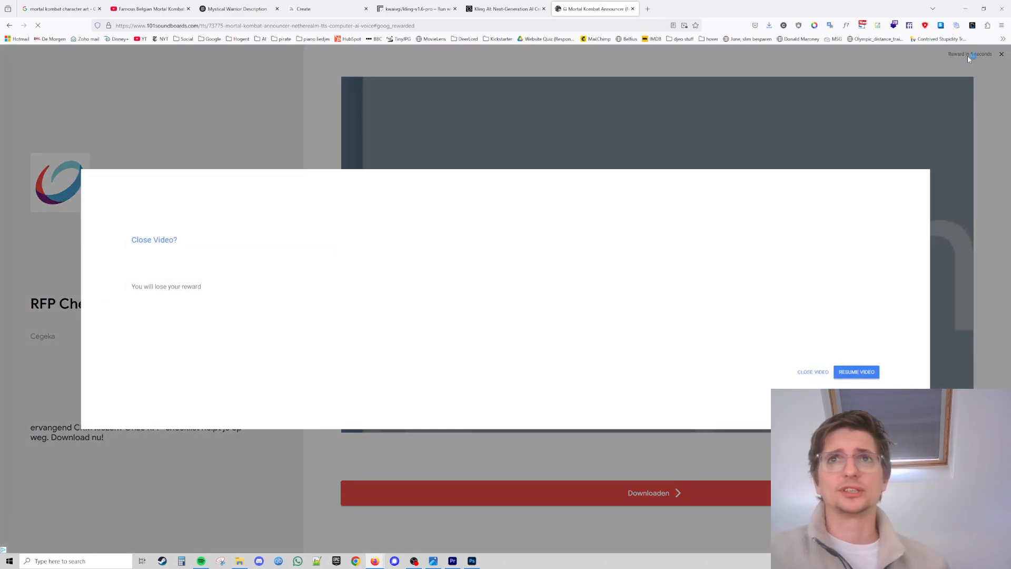
{"action": "left_click", "coordinate": [855, 373]}
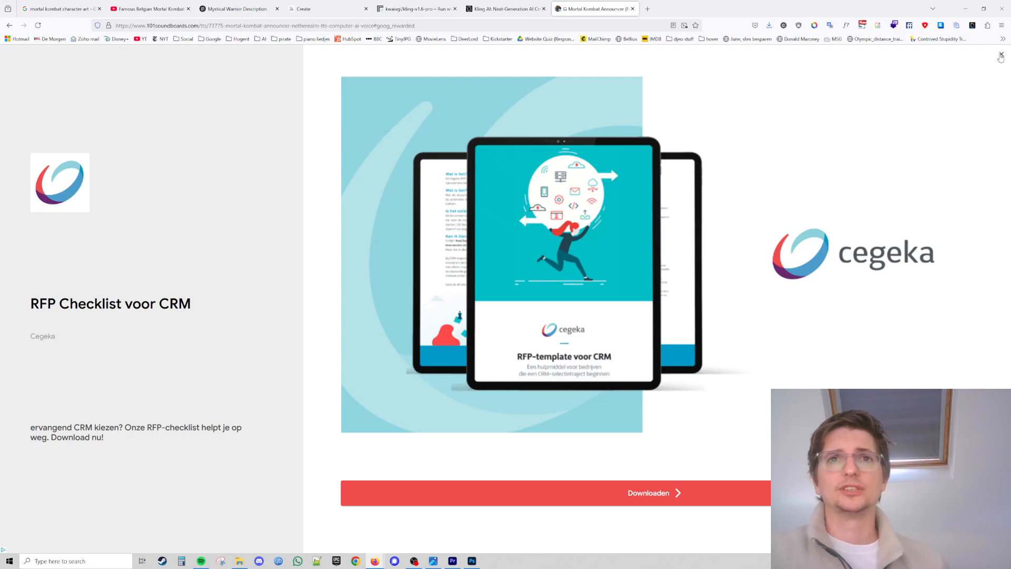
{"action": "left_click", "coordinate": [649, 493]}
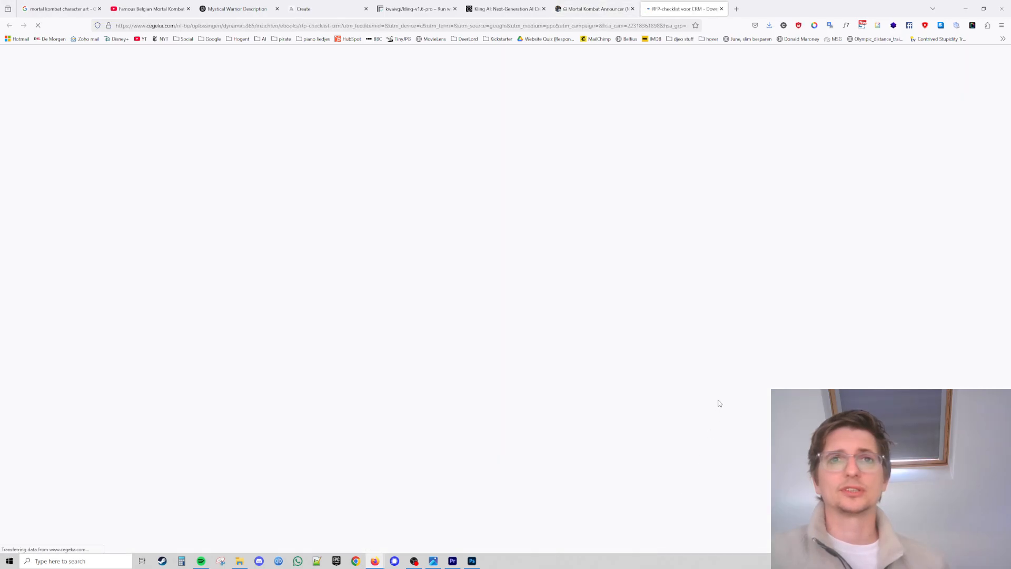
Check the browser's downloads list and close the advertiser page and the soundboard tab.
{"action": "left_click", "coordinate": [596, 8]}
{"action": "left_click", "coordinate": [673, 5]}
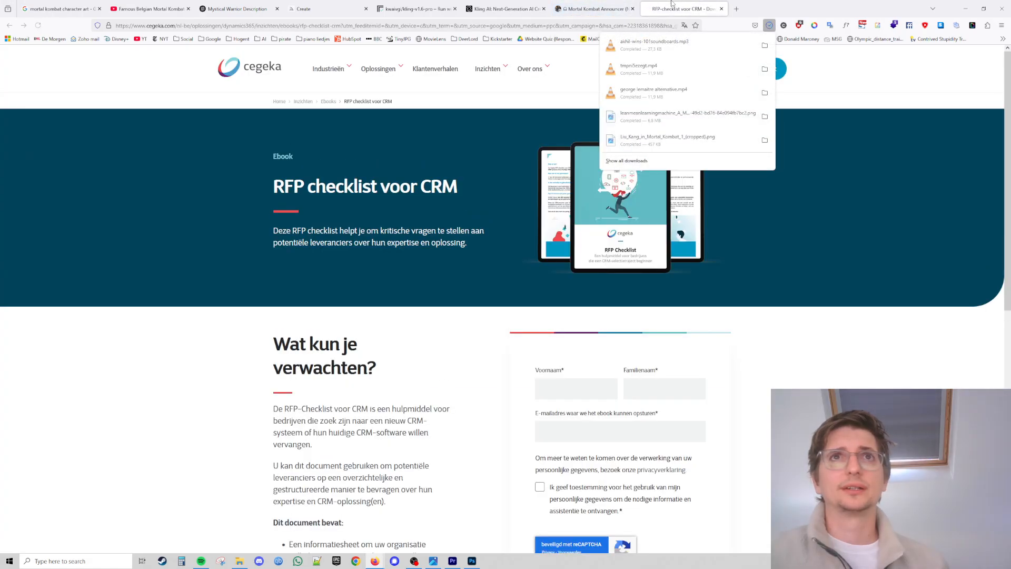
{"action": "left_click", "coordinate": [721, 8]}
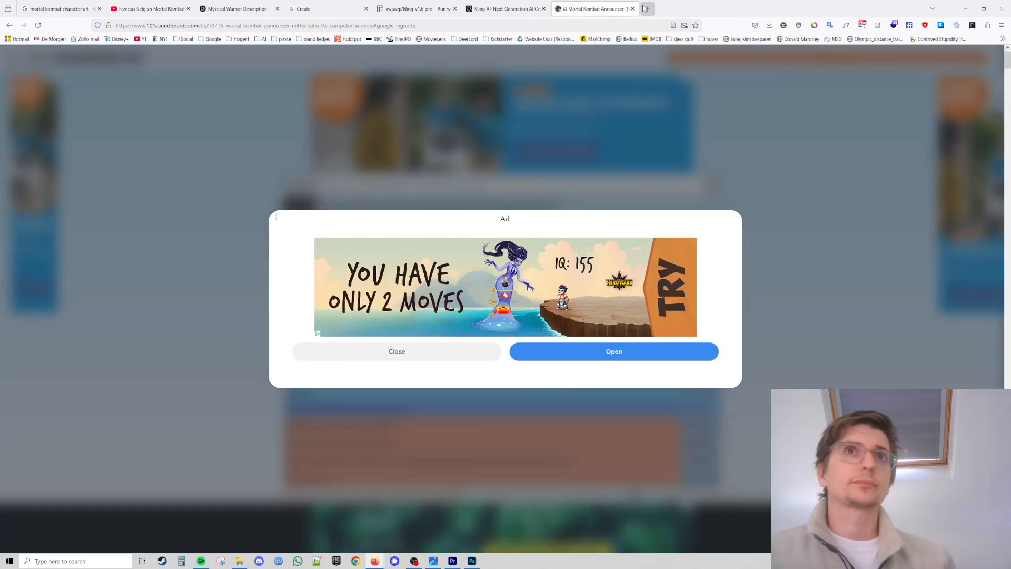
{"action": "left_click", "coordinate": [633, 8]}
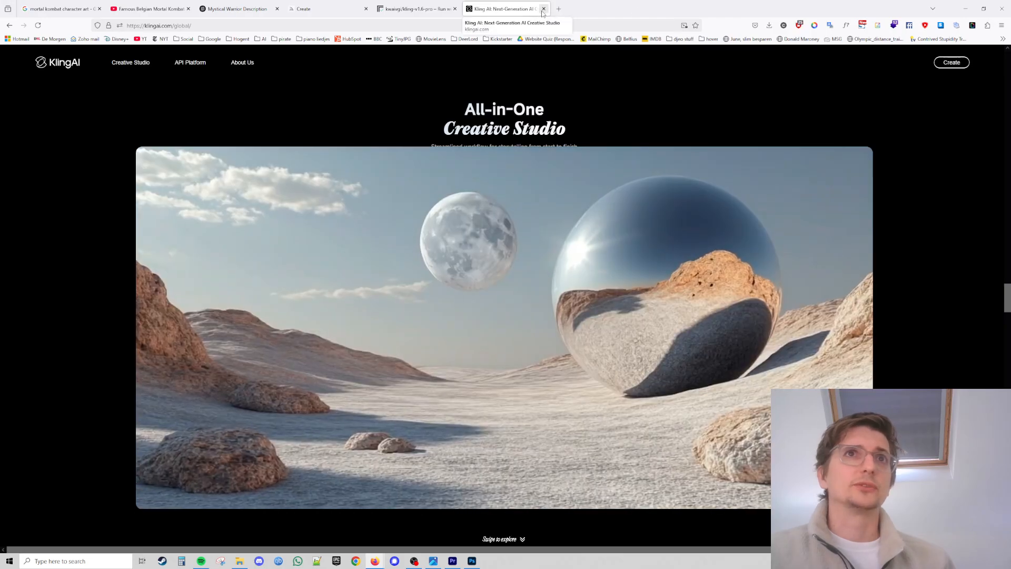
Close the Kling AI tab and load lean-mean-learning-machine.com in the Replicate tab.
{"action": "left_click", "coordinate": [544, 9]}
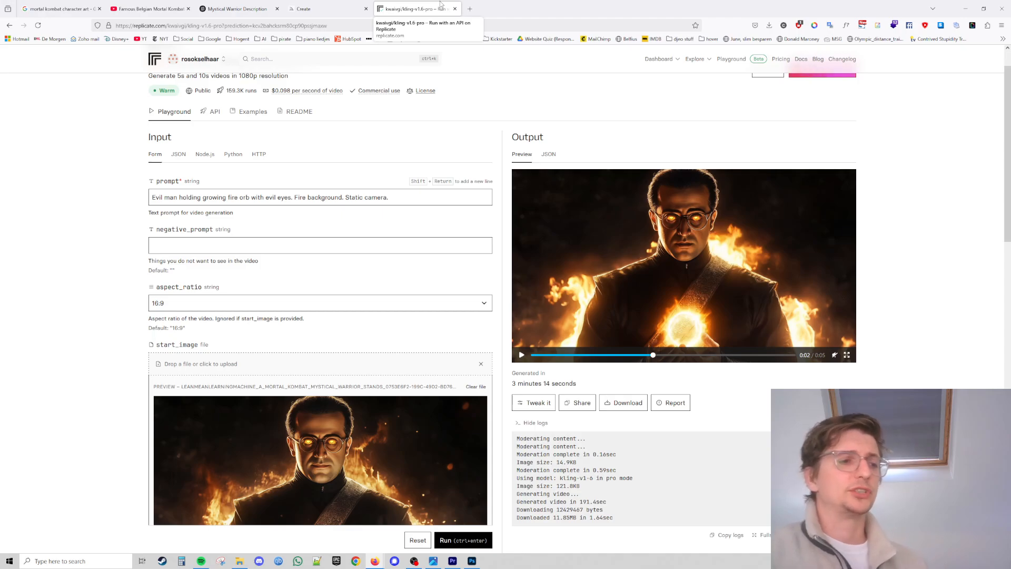
{"action": "left_click", "coordinate": [370, 39]}
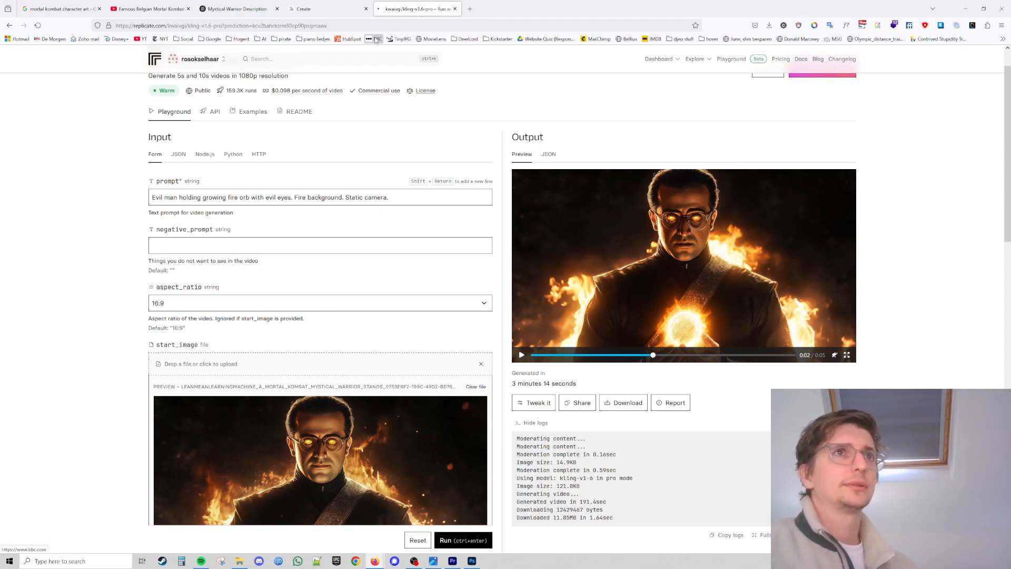
{"action": "left_click", "coordinate": [368, 25]}
{"action": "type", "text": "https://lean-mean-learning-machine.com"}
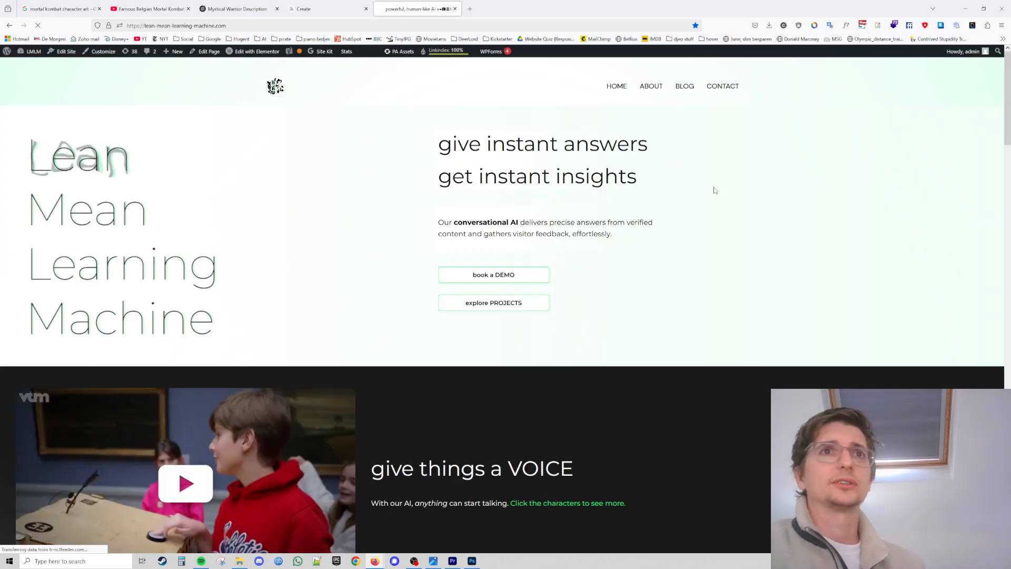
{"action": "scroll", "coordinate": [783, 208], "scroll_direction": "down", "scroll_amount": 4}
{"action": "scroll", "coordinate": [783, 208], "scroll_direction": "up", "scroll_amount": 3}
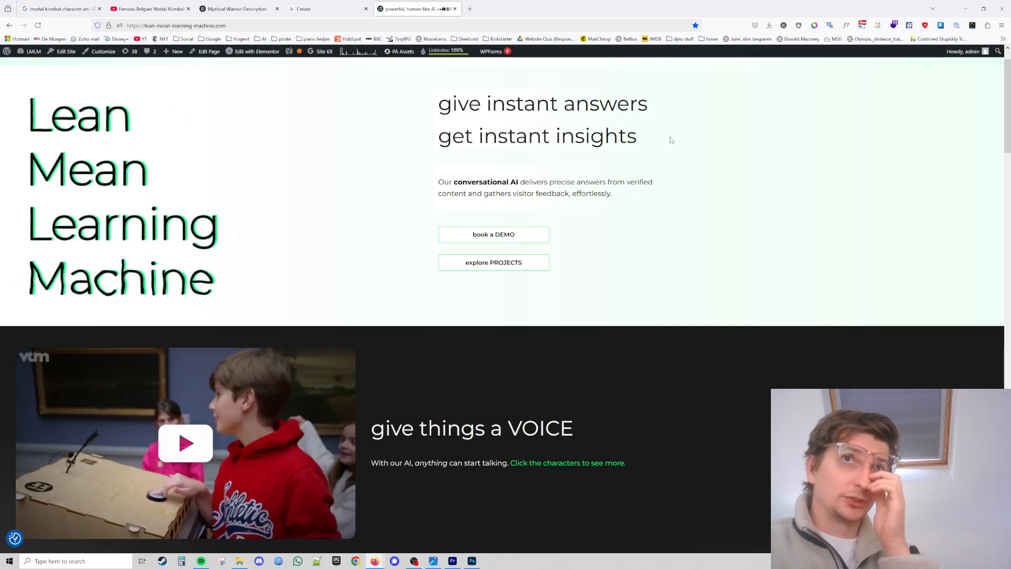
{"action": "scroll", "coordinate": [672, 139], "scroll_direction": "up", "scroll_amount": 1}
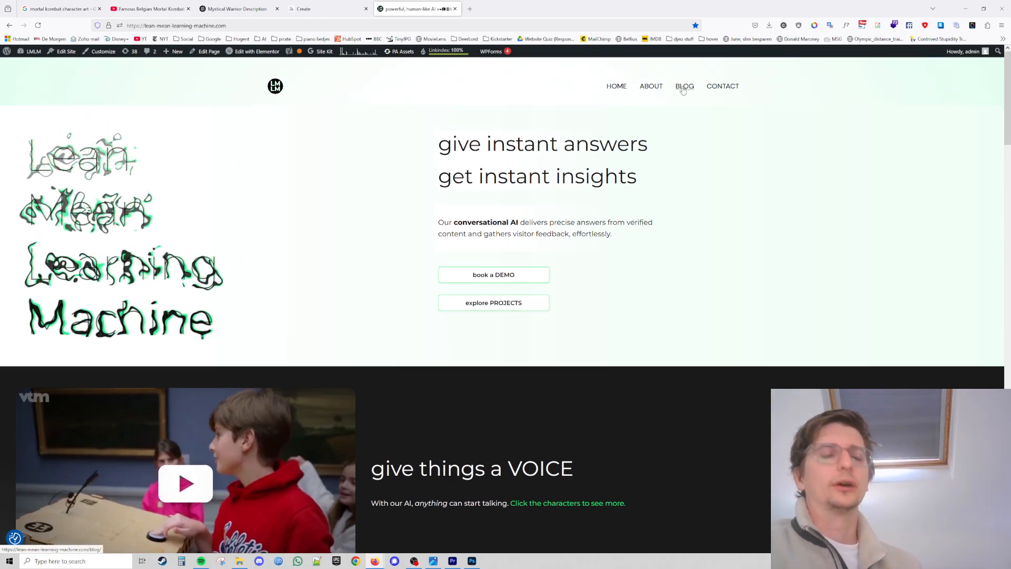